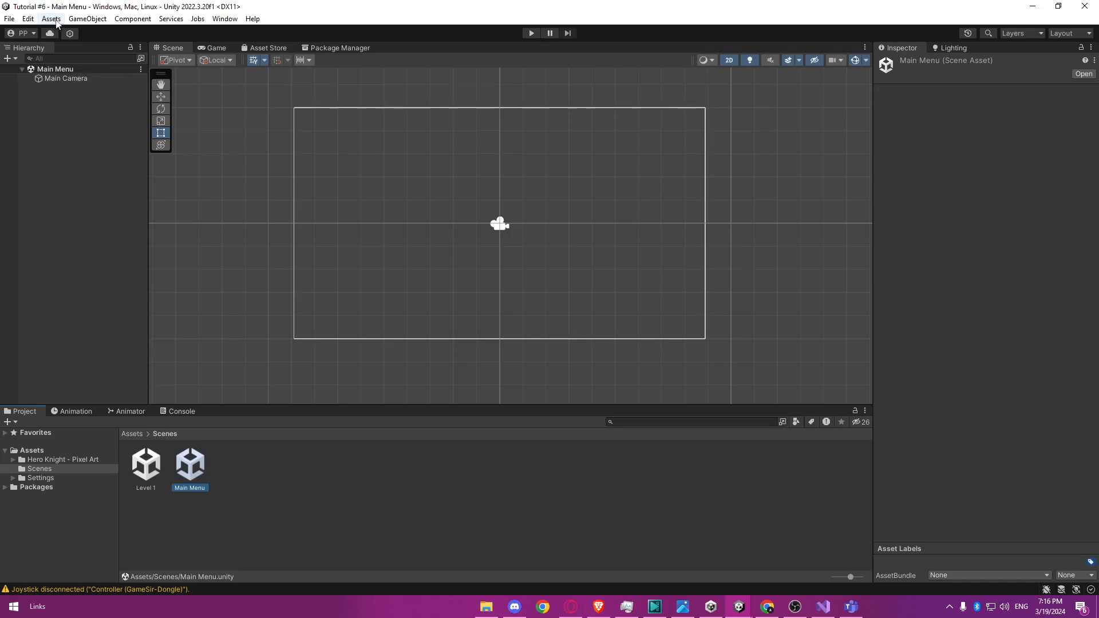
# Import the Menu Background Image file from the desktop and move it from the Scenes folder into the root Assets folder.
pyautogui.click(71, 150)
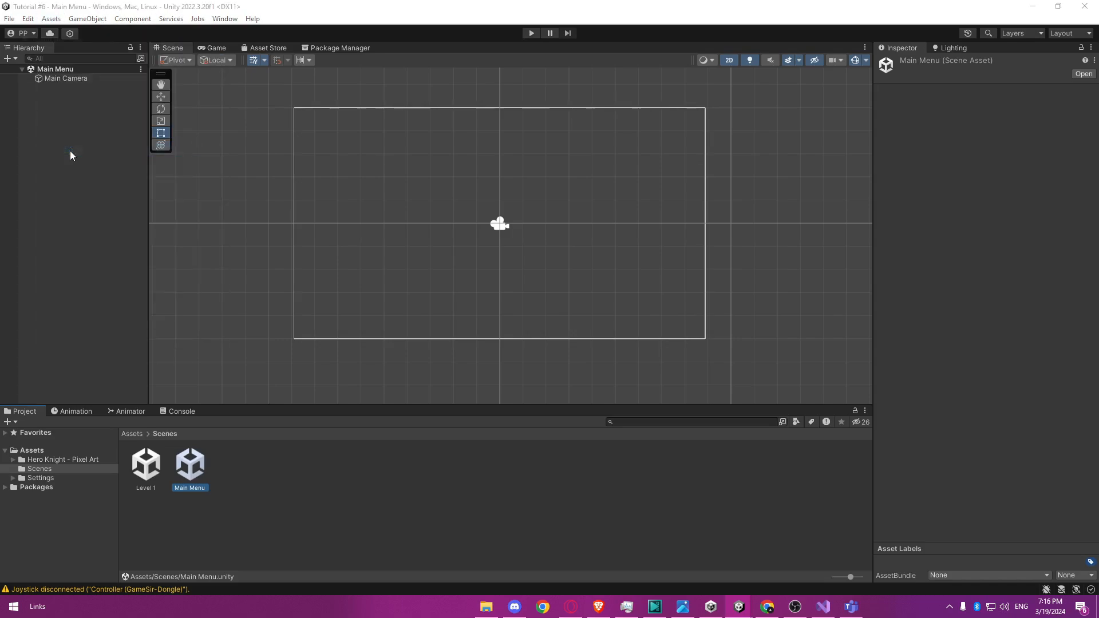
pyautogui.scroll(-2, 222, 188)
pyautogui.click(272, 191)
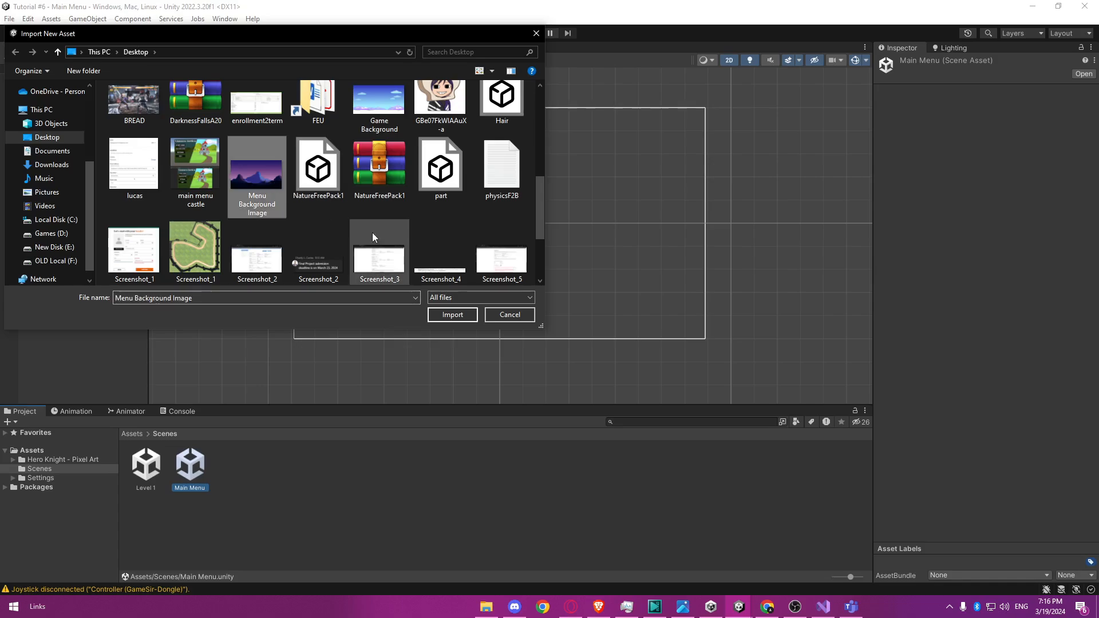
pyautogui.click(451, 314)
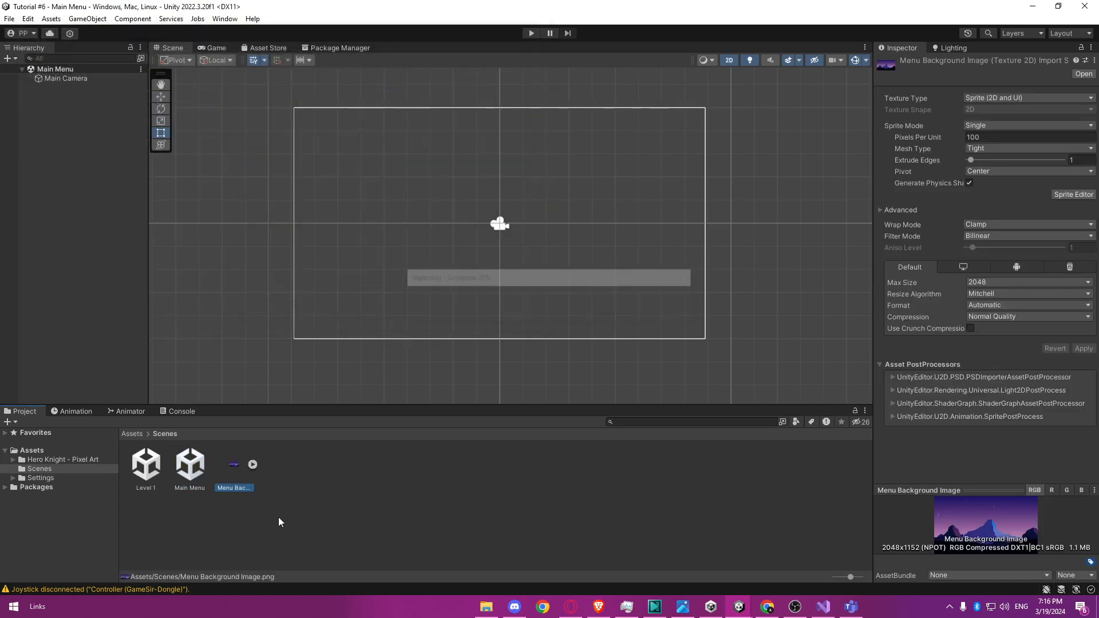
pyautogui.click(358, 540)
pyautogui.moveTo(235, 467); pyautogui.dragTo(51, 458)
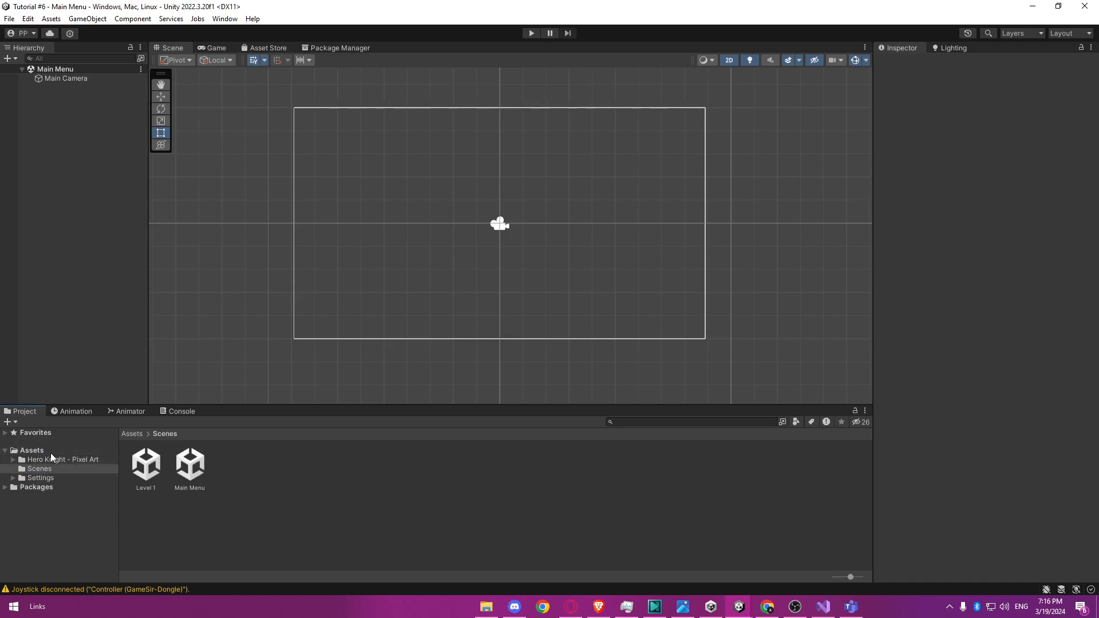
pyautogui.click(34, 451)
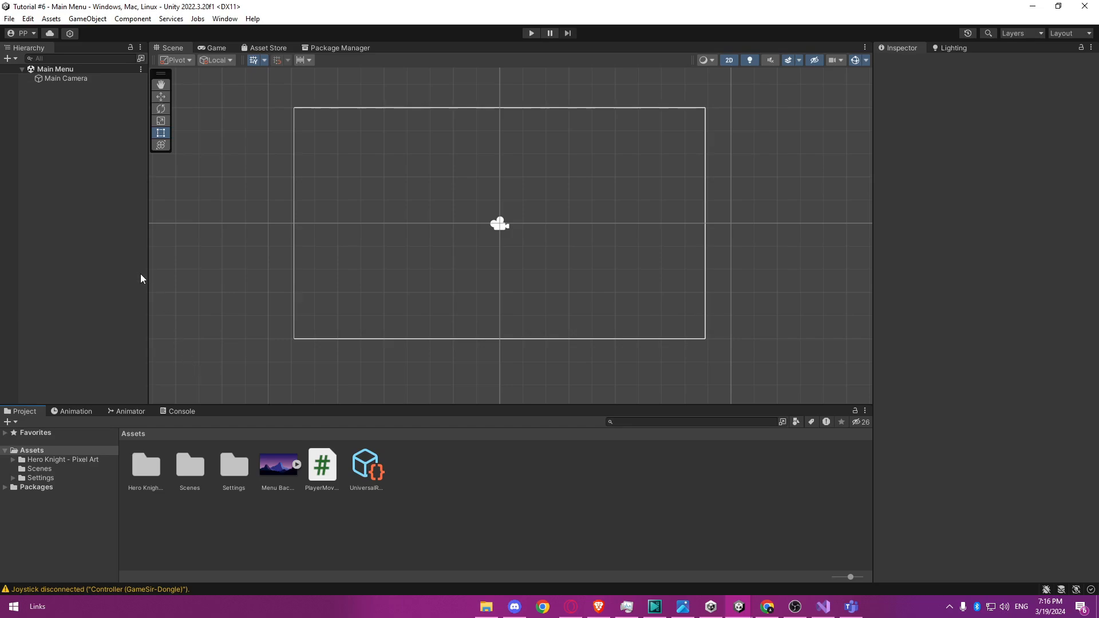
# Add a UI Image object to the Main Menu scene and frame the whole canvas in the Scene view.
pyautogui.rightClick(80, 213)
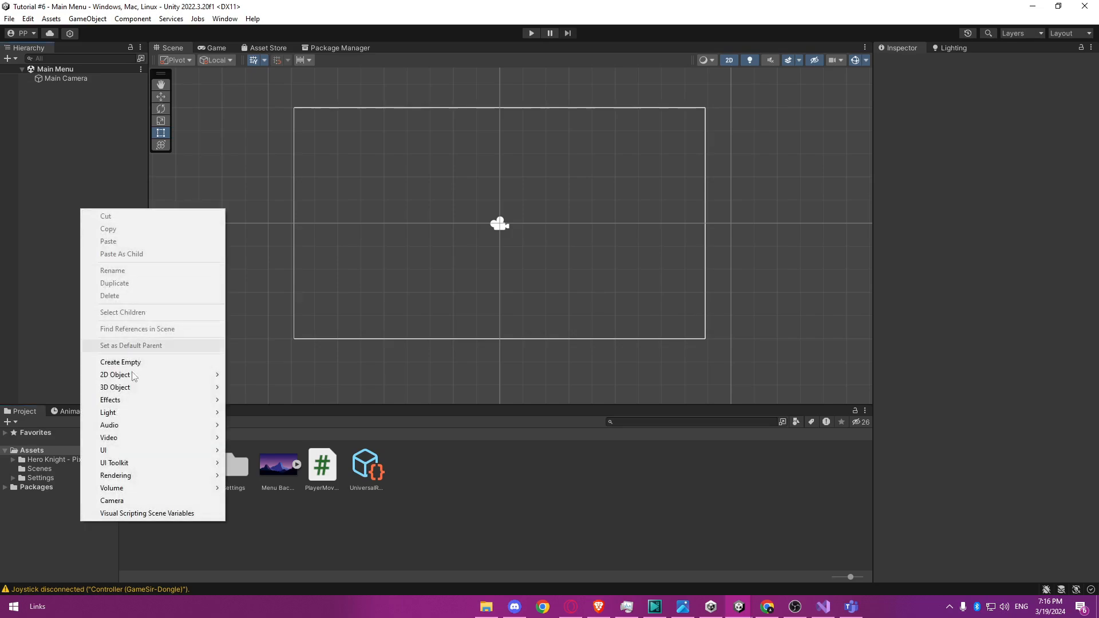
pyautogui.moveTo(133, 453)
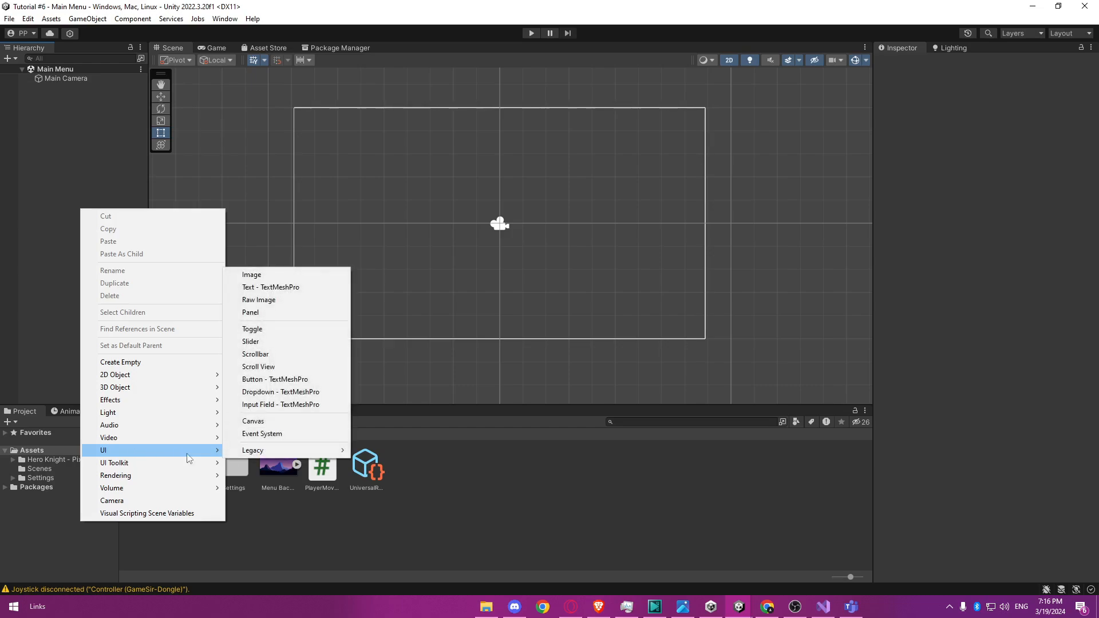
pyautogui.click(280, 275)
pyautogui.click(280, 275)
pyautogui.scroll(-8, 573, 274)
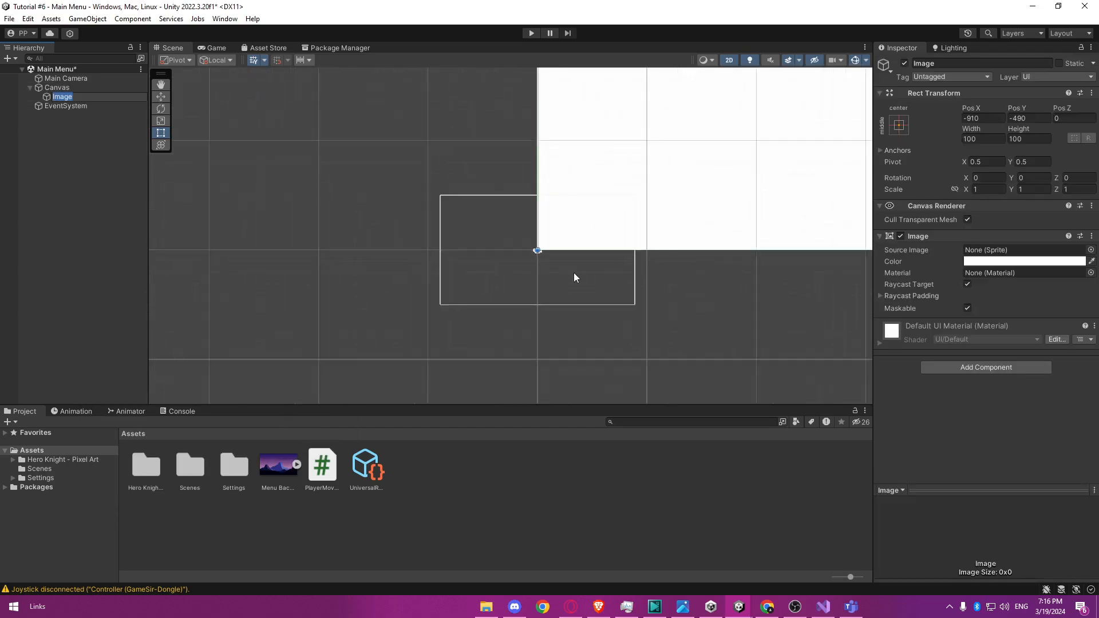
pyautogui.scroll(-12, 579, 273)
pyautogui.moveTo(746, 204); pyautogui.dragTo(571, 279, button='middle')
pyautogui.scroll(-3, 572, 279)
pyautogui.scroll(-3, 572, 283)
pyautogui.moveTo(653, 206); pyautogui.dragTo(441, 300, button='middle')
pyautogui.scroll(-8, 449, 295)
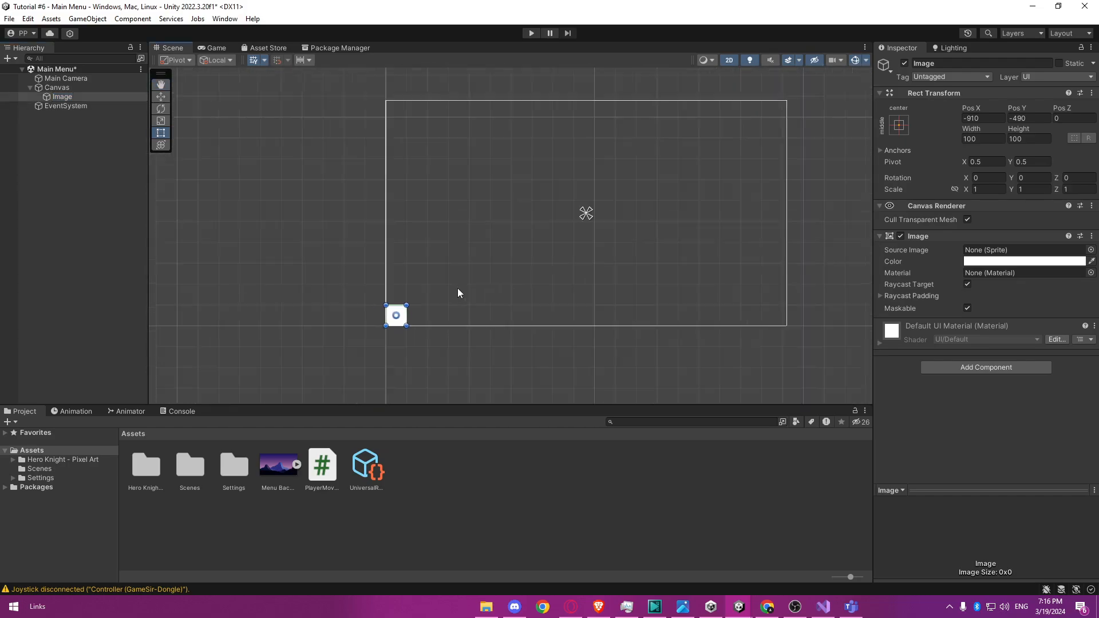
pyautogui.moveTo(544, 260); pyautogui.dragTo(500, 270, button='middle')
pyautogui.scroll(1, 501, 270)
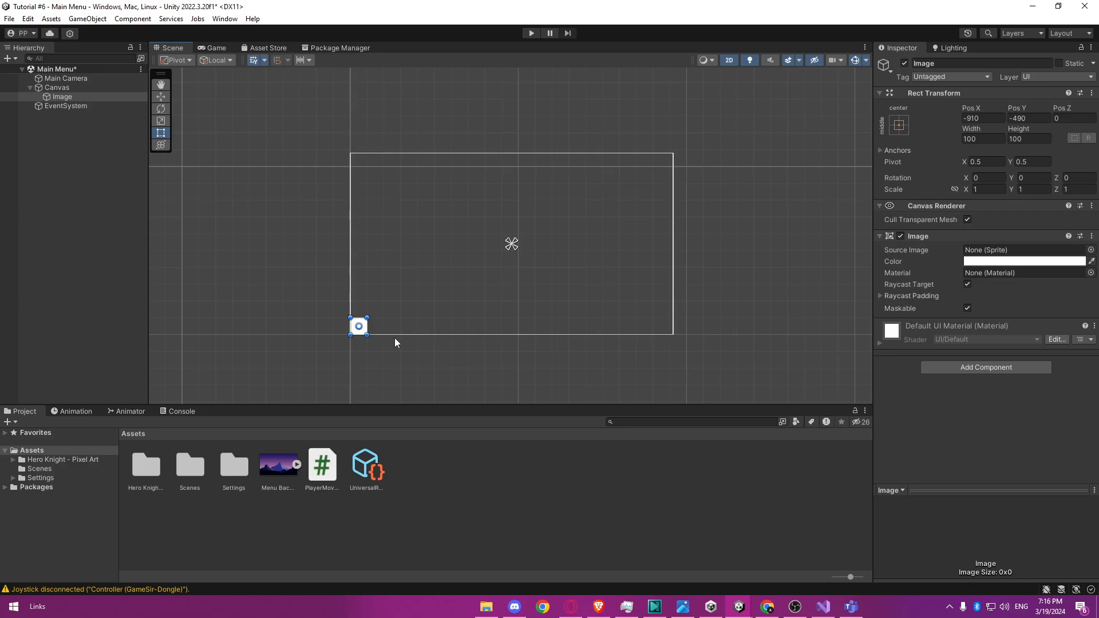
# Examine the white image's placement at the canvas's lower-left corner in the Scene view and in the Game view.
pyautogui.click(367, 319)
pyautogui.click(364, 325)
pyautogui.scroll(5, 358, 328)
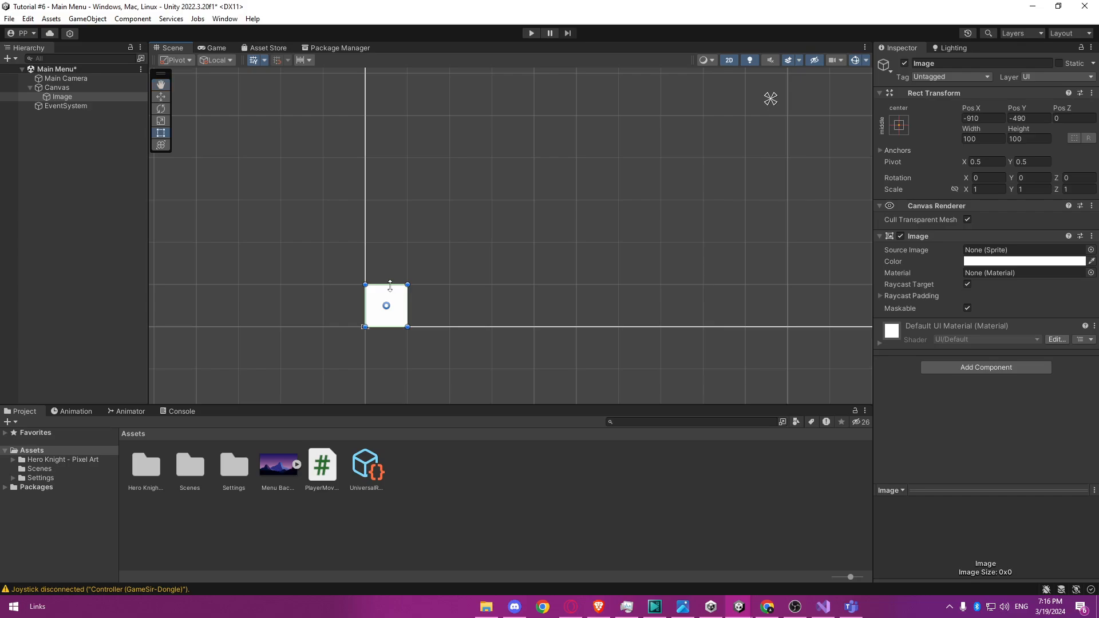
pyautogui.scroll(3, 390, 289)
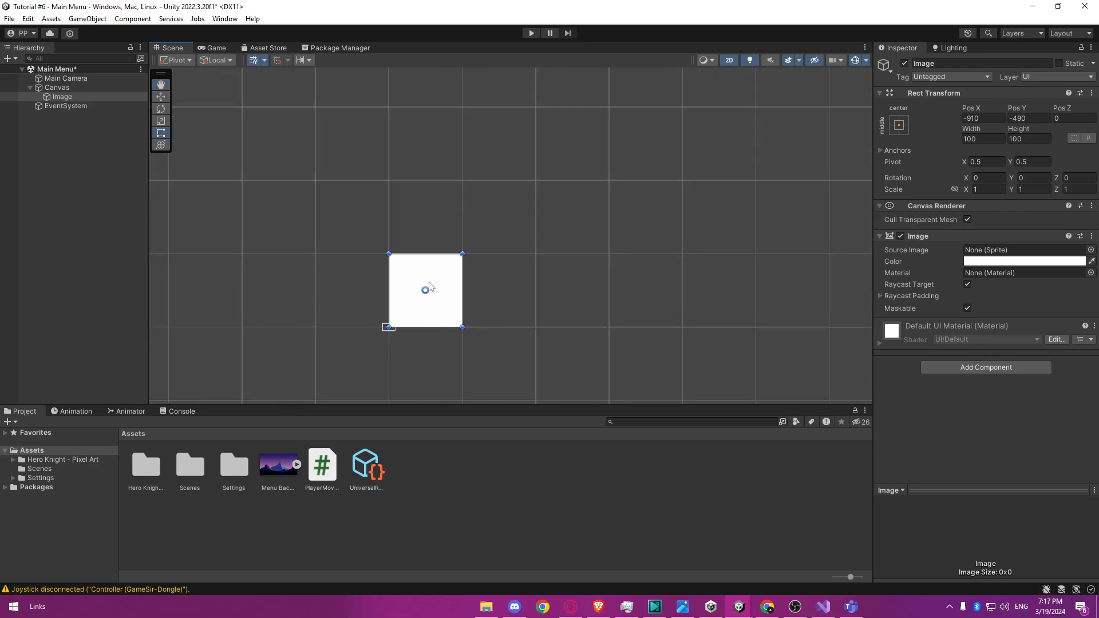
pyautogui.scroll(2, 403, 334)
pyautogui.click(387, 334)
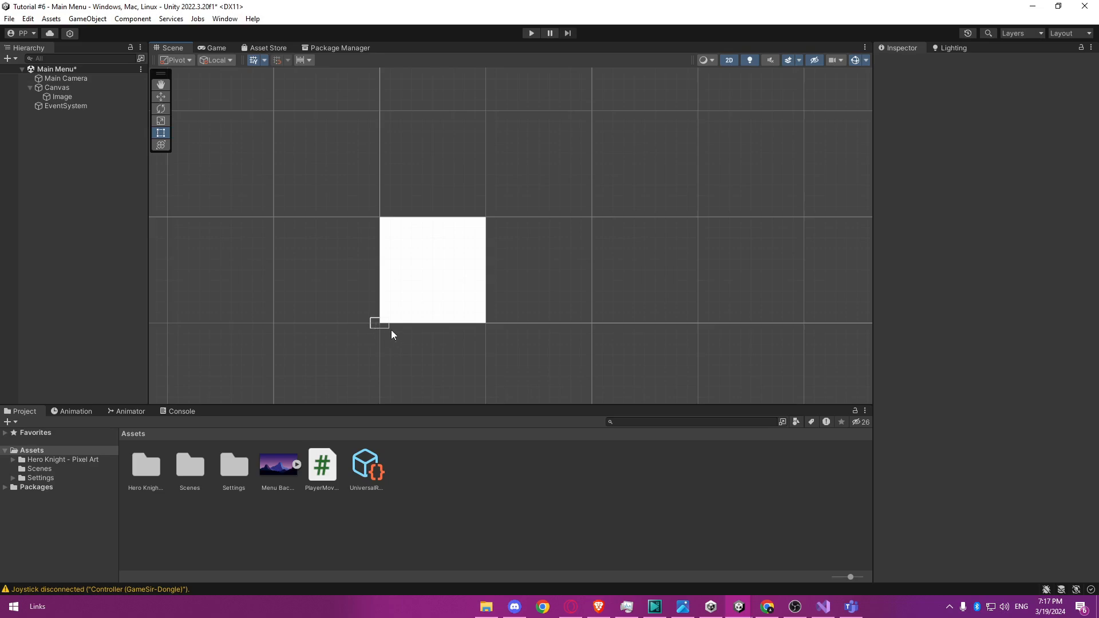
pyautogui.scroll(-5, 393, 324)
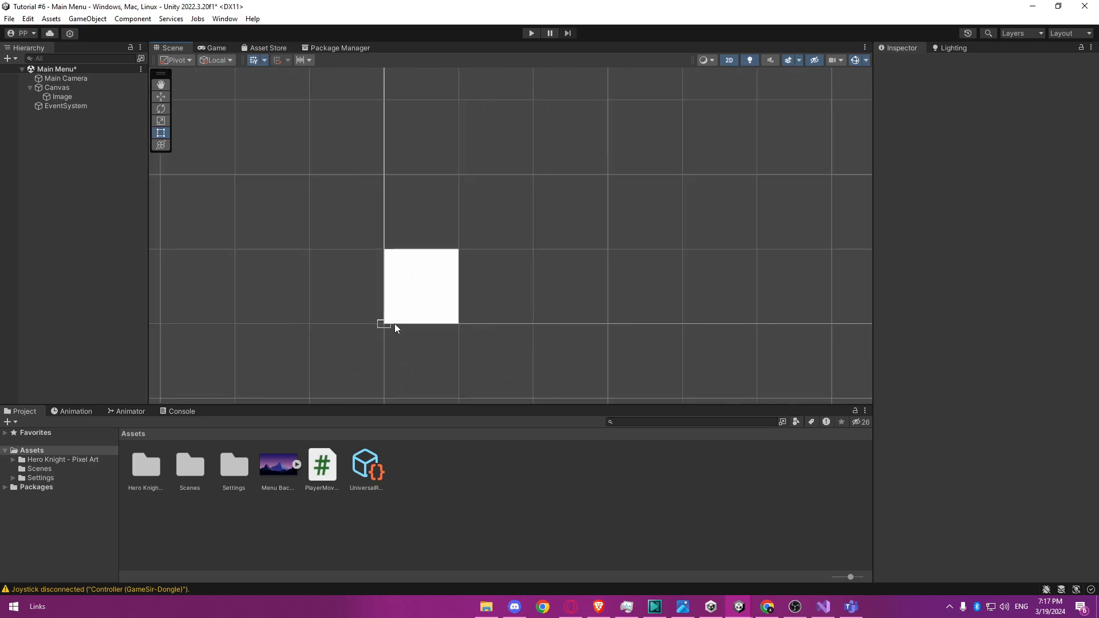
pyautogui.scroll(-8, 393, 307)
pyautogui.moveTo(545, 215); pyautogui.dragTo(449, 255, button='middle')
pyautogui.scroll(-3, 426, 251)
pyautogui.click(348, 277)
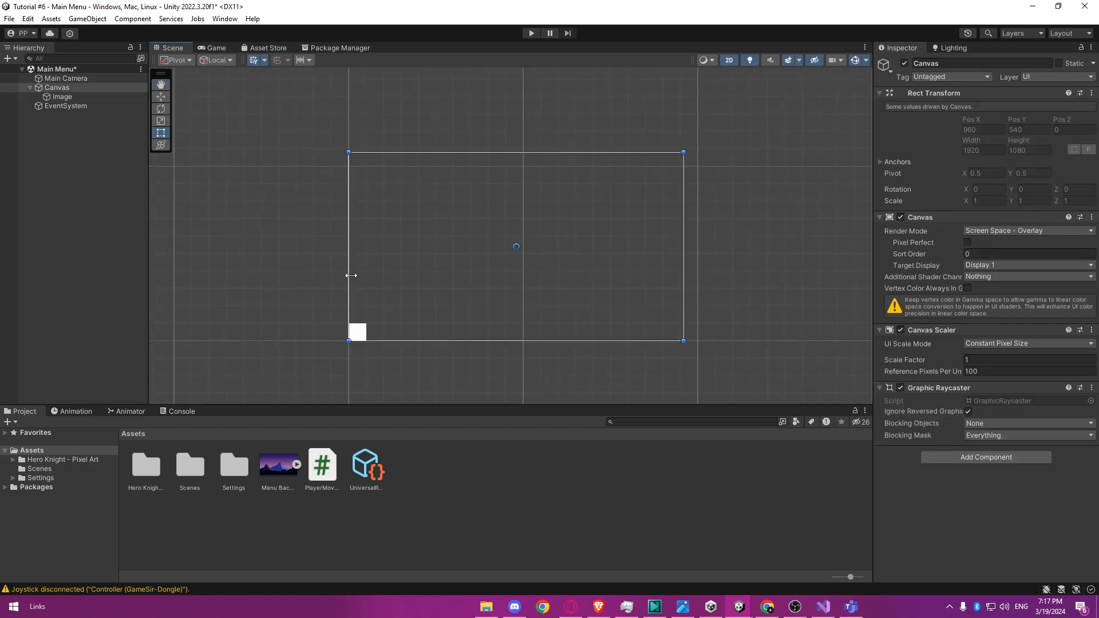
pyautogui.click(358, 334)
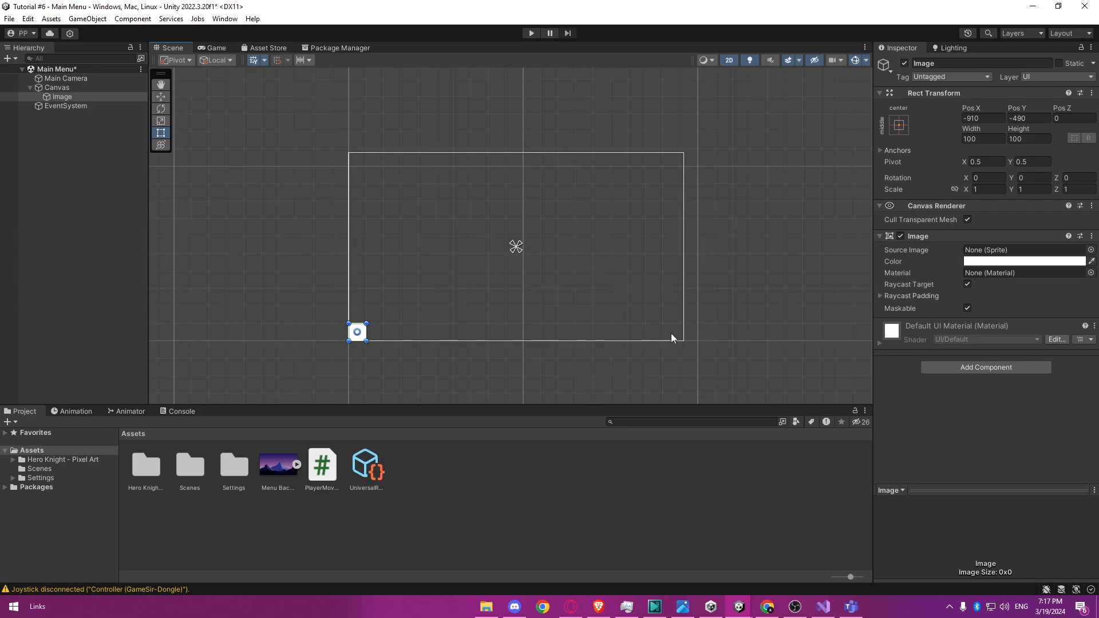
pyautogui.click(778, 343)
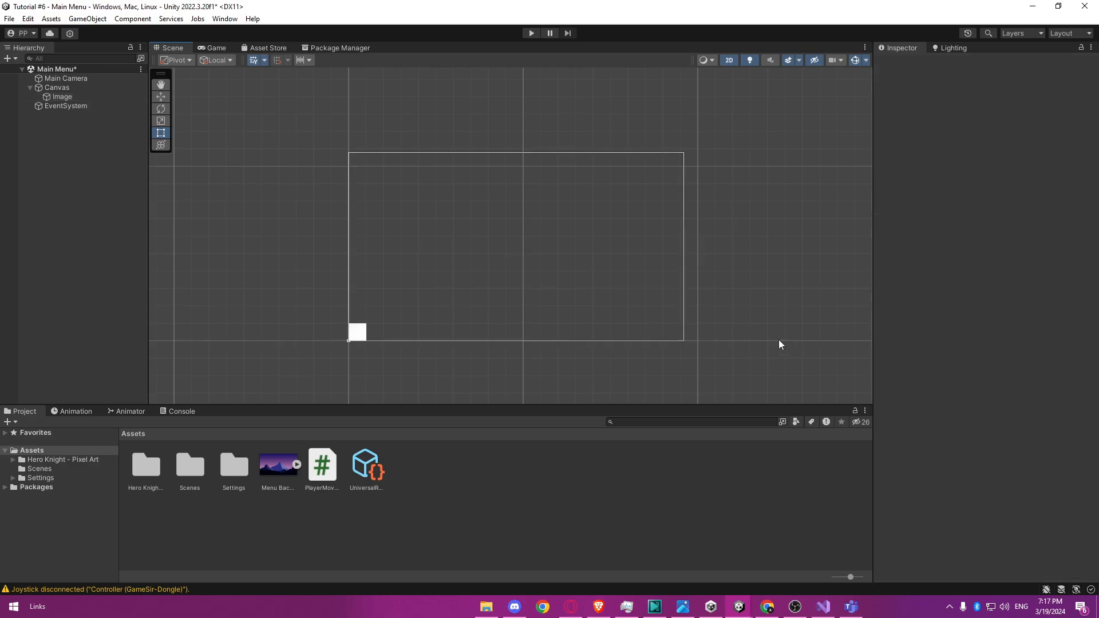
pyautogui.click(362, 331)
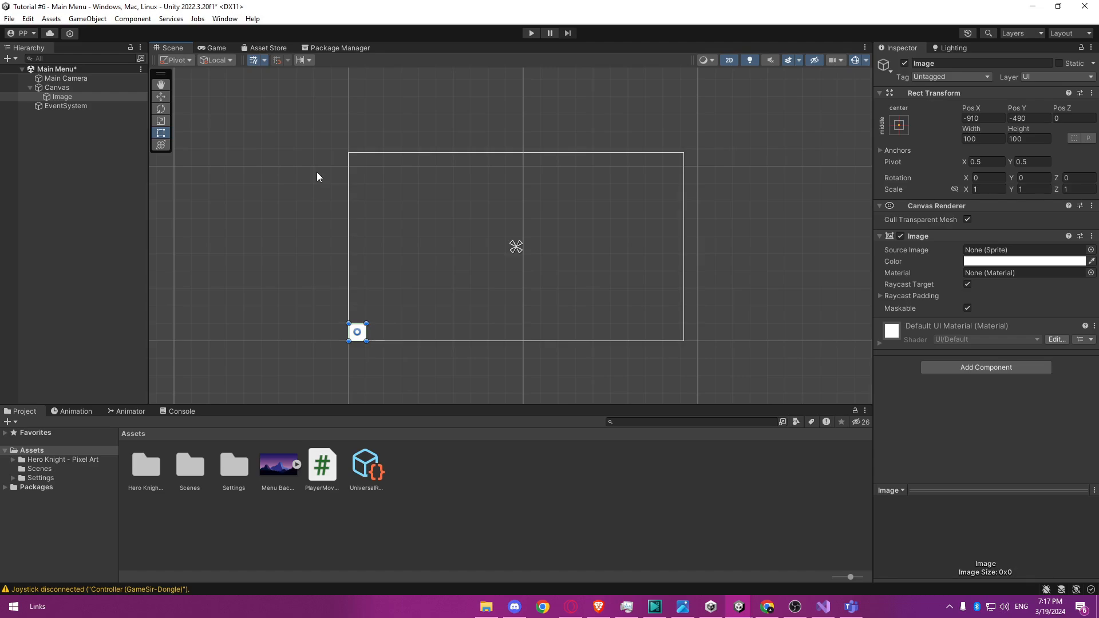
pyautogui.click(216, 48)
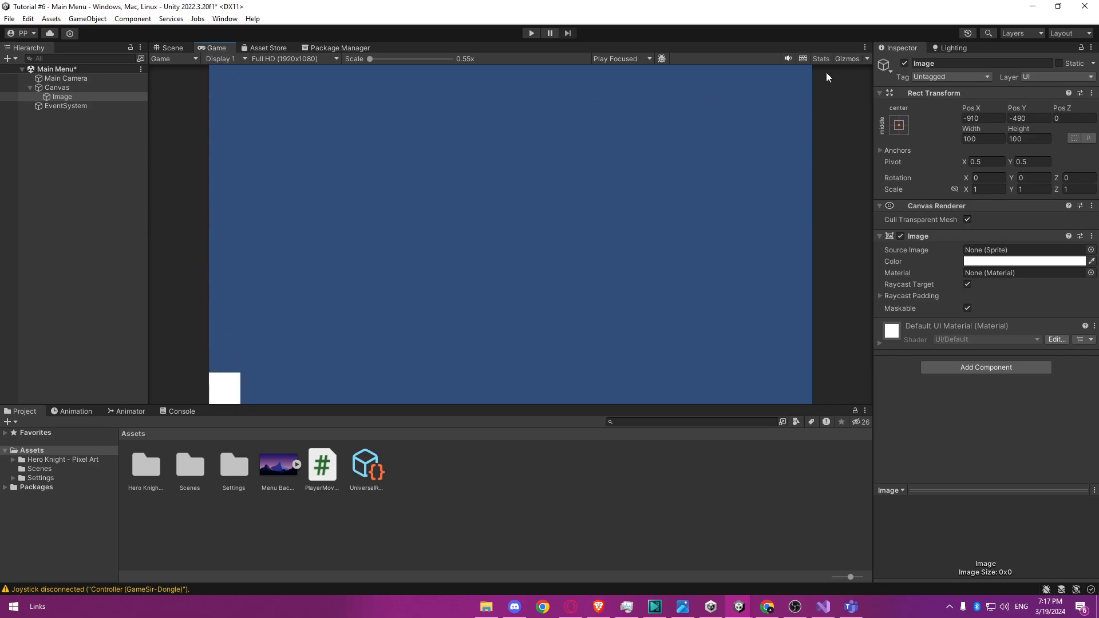
# Stretch the image from its upper-right corner to fill the whole 1920 by 1080 canvas, and check it in the Game view.
pyautogui.click(175, 49)
pyautogui.click(397, 327)
pyautogui.click(364, 333)
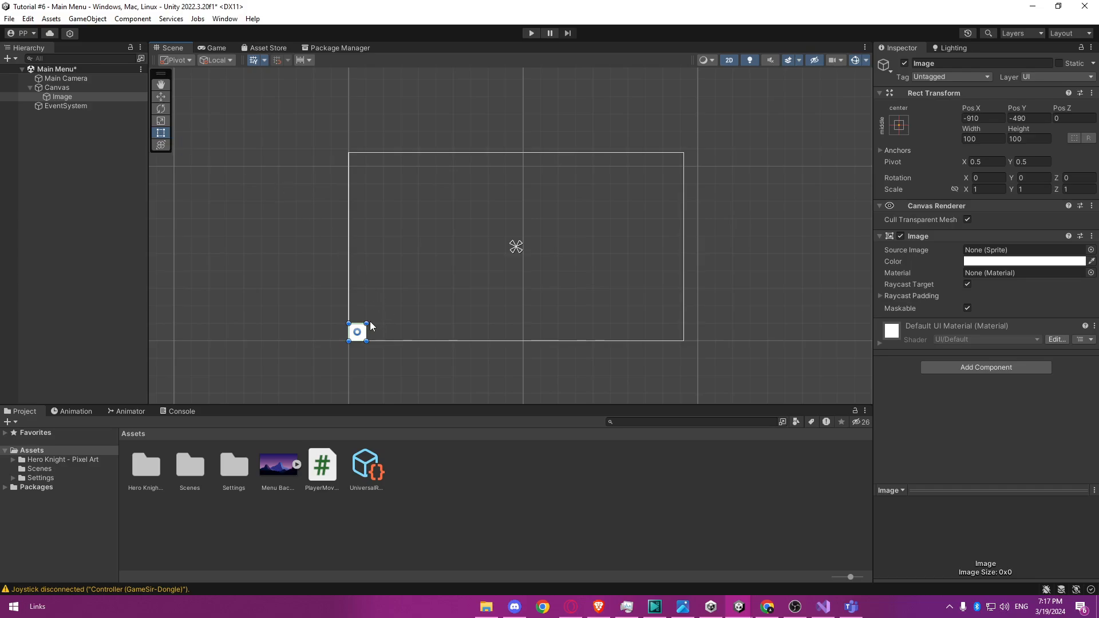
pyautogui.moveTo(368, 321); pyautogui.dragTo(683, 152)
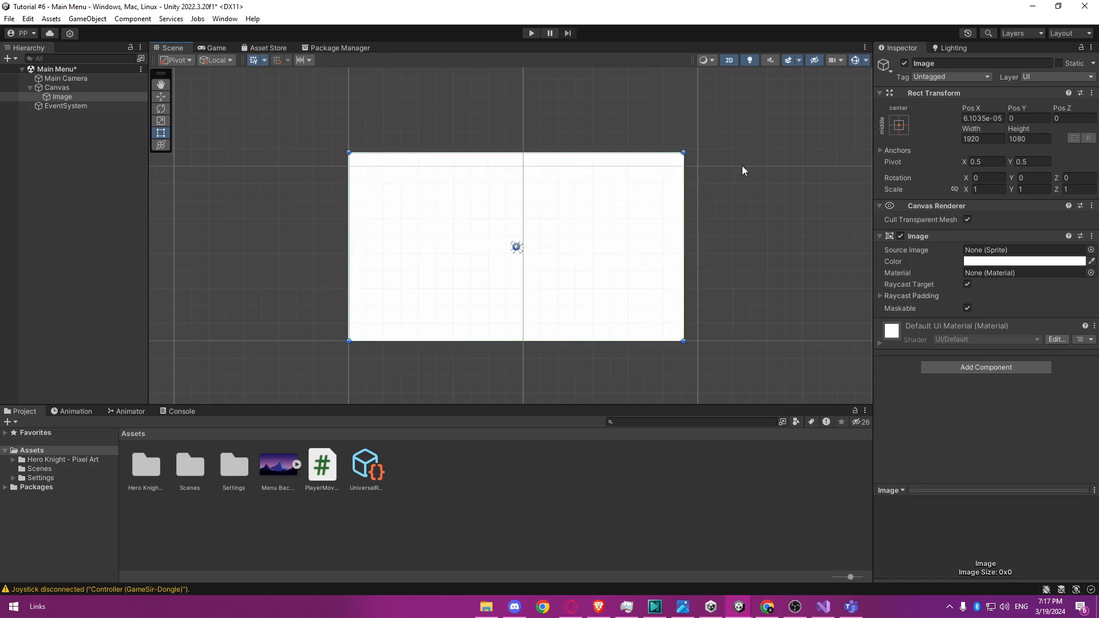
pyautogui.click(676, 132)
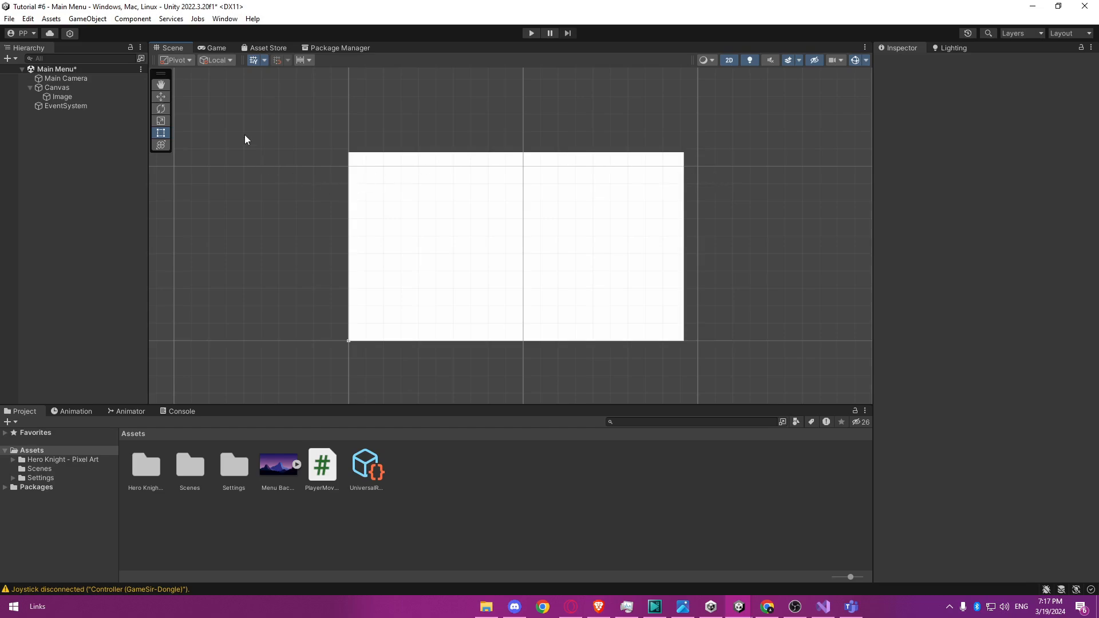
pyautogui.click(214, 48)
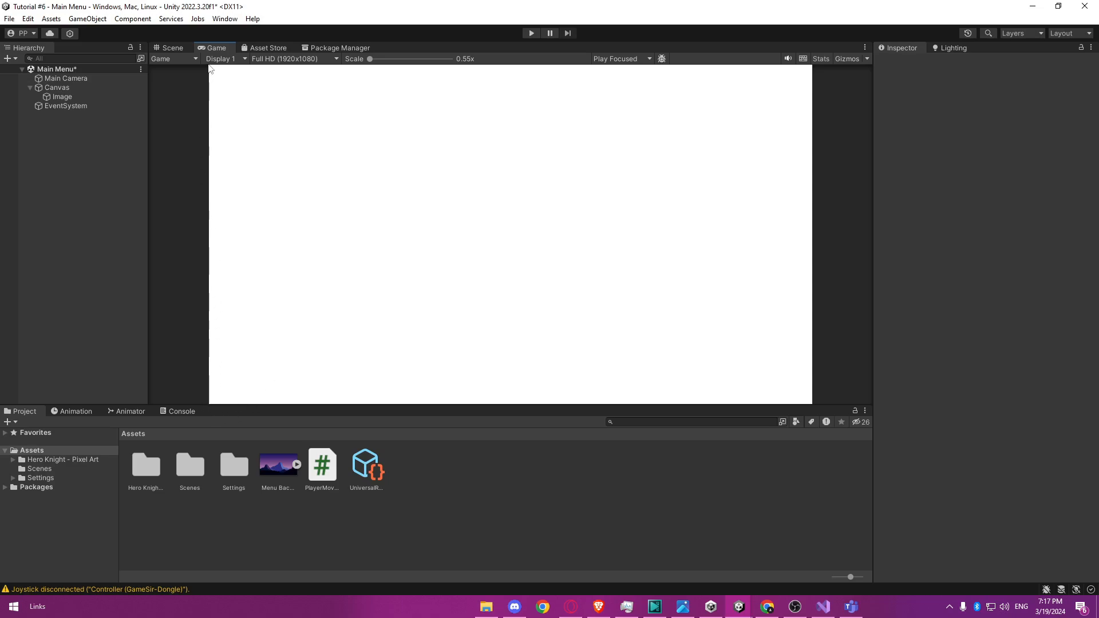
pyautogui.click(172, 50)
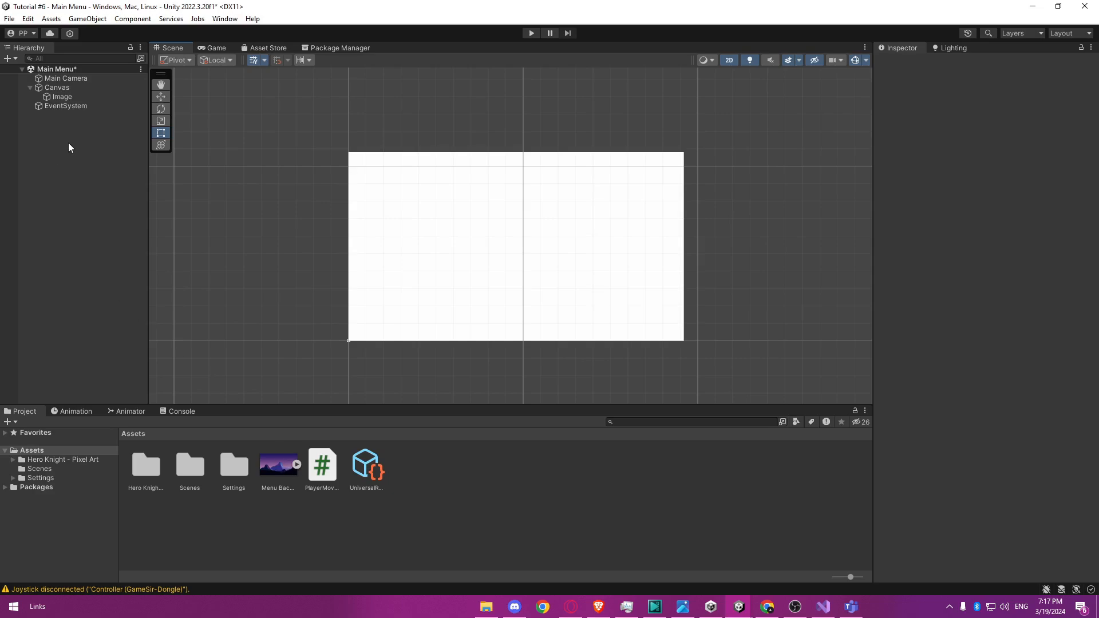
# Assign Menu Background Image as the Image object's source image and preview the background in the Game view.
pyautogui.click(83, 97)
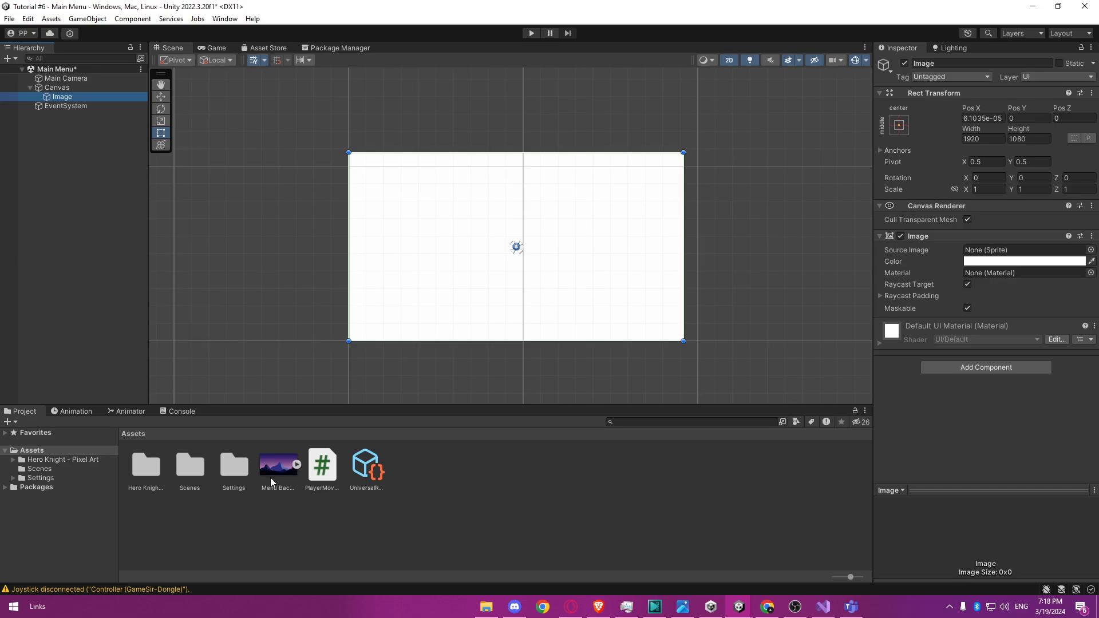
pyautogui.moveTo(281, 468); pyautogui.dragTo(1009, 255)
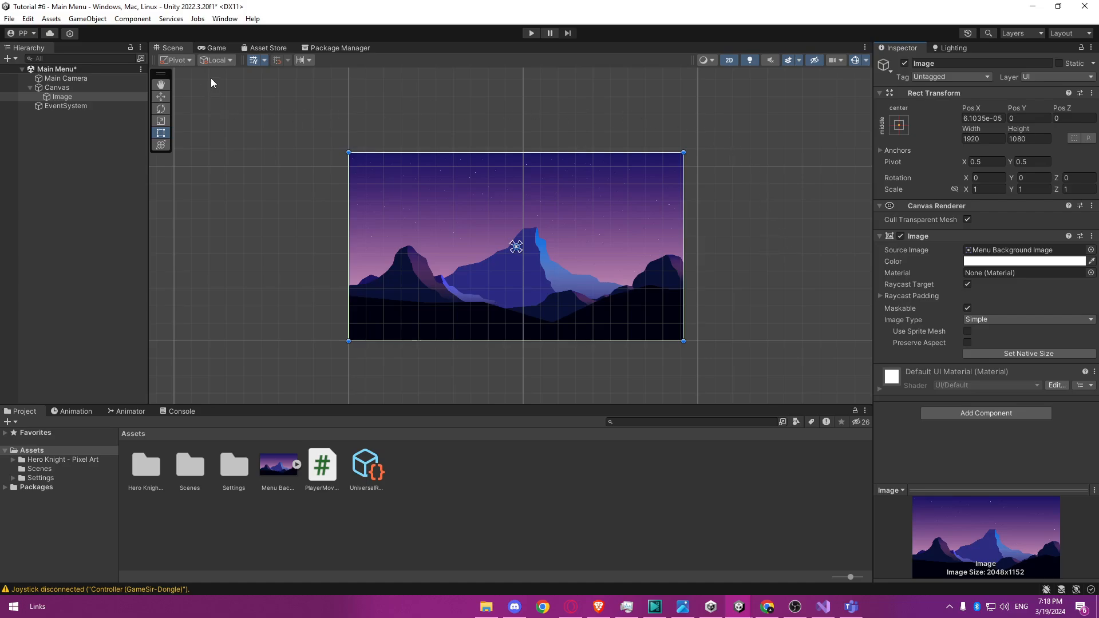
pyautogui.click(214, 49)
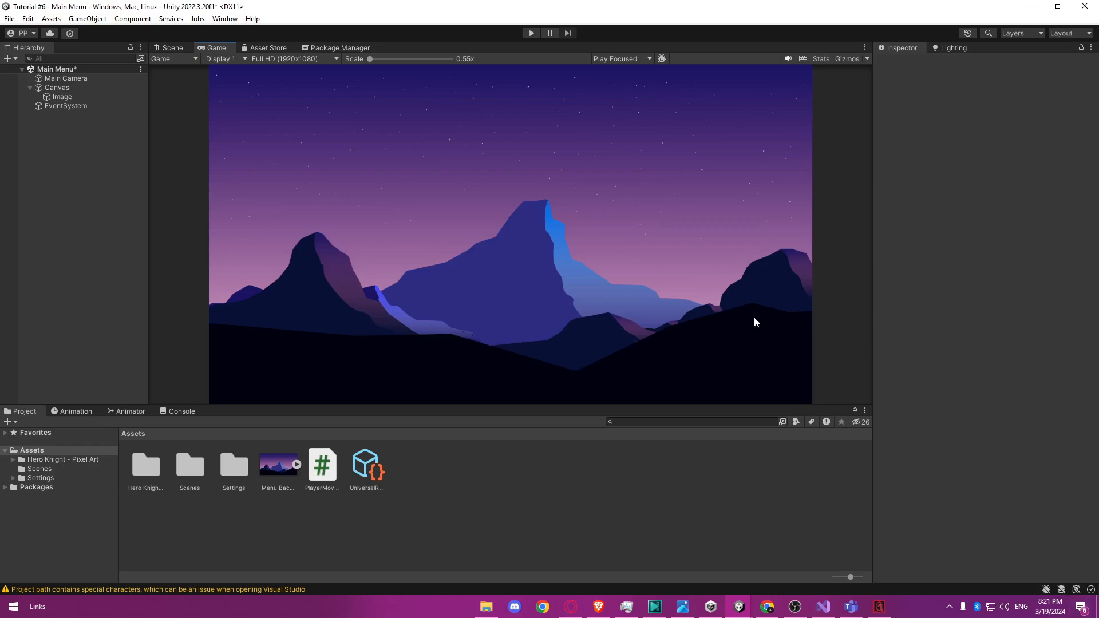
pyautogui.click(169, 46)
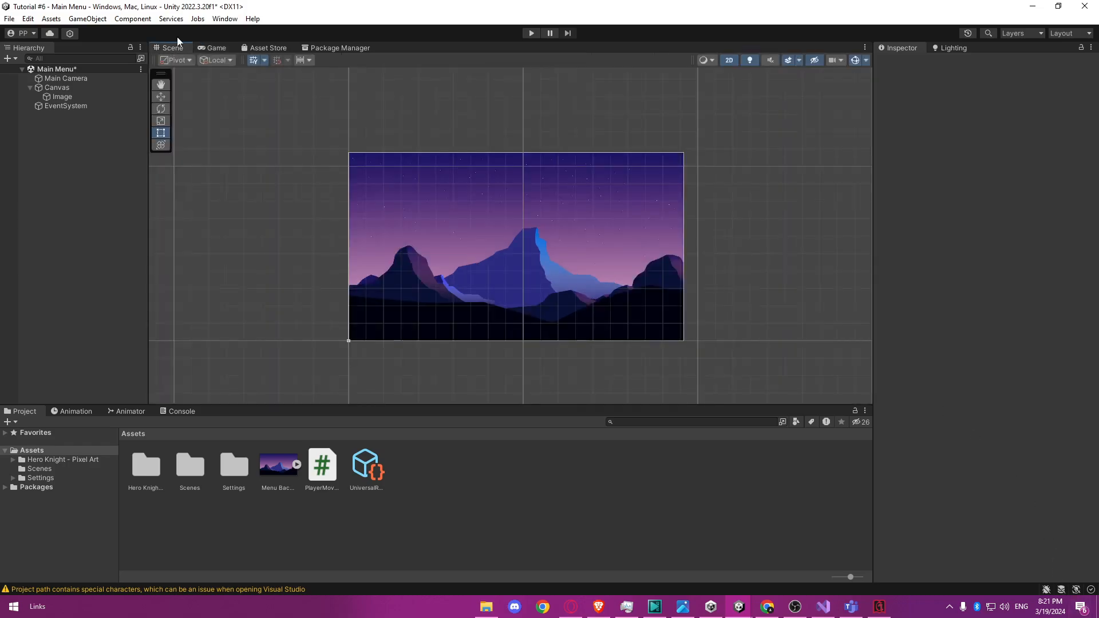
# Add a TextMeshPro text object under the Canvas and import the TMP Essentials resources.
pyautogui.click(64, 88)
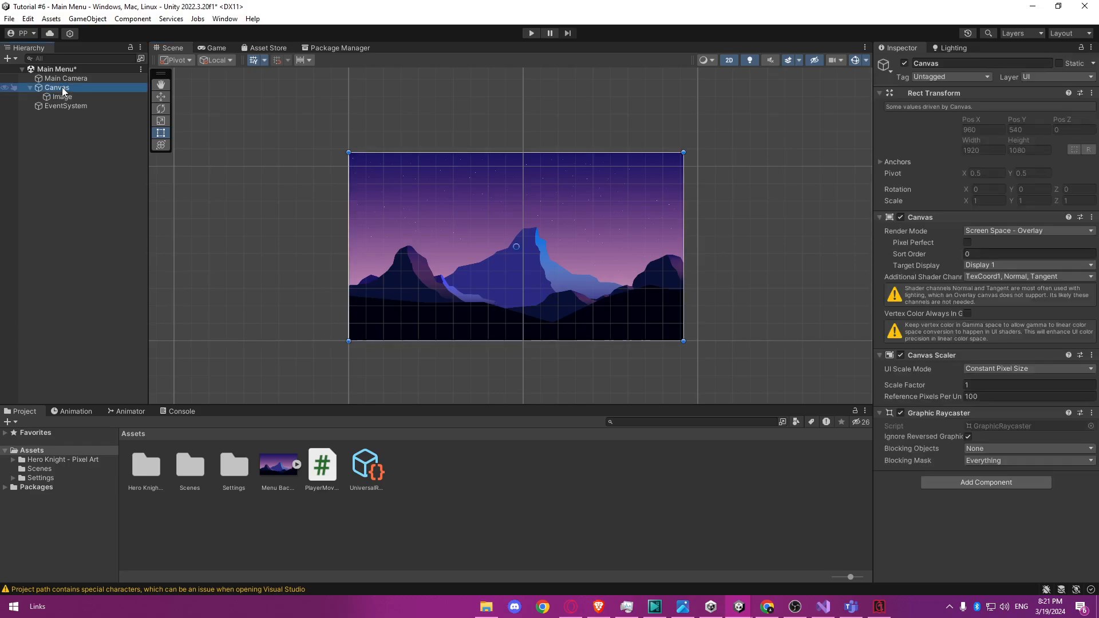
pyautogui.rightClick(59, 88)
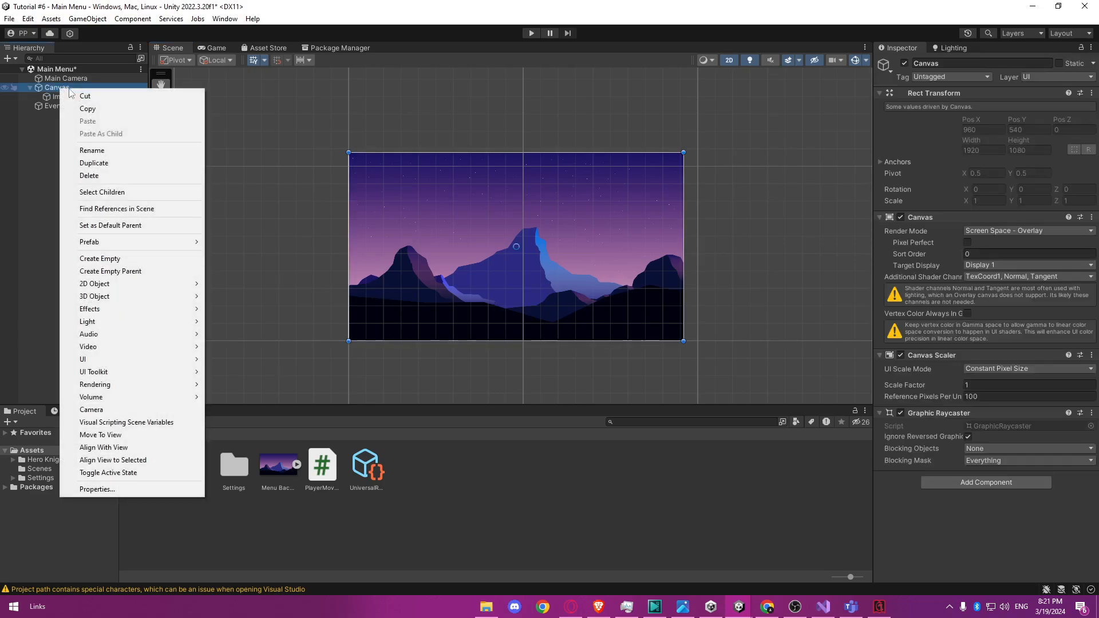
pyautogui.moveTo(114, 362)
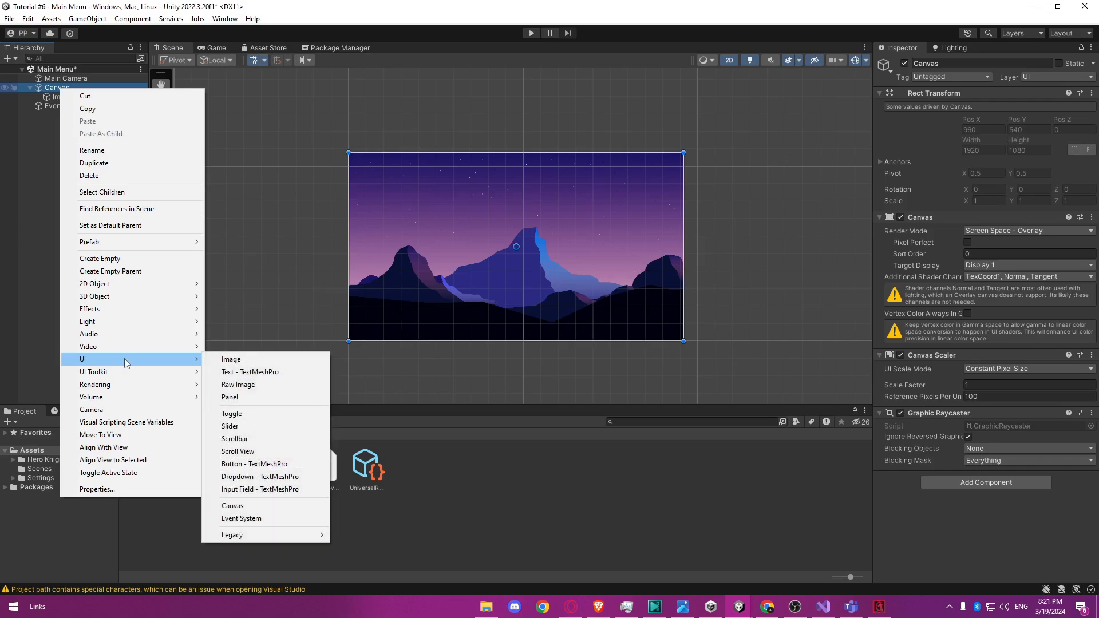
pyautogui.click(265, 373)
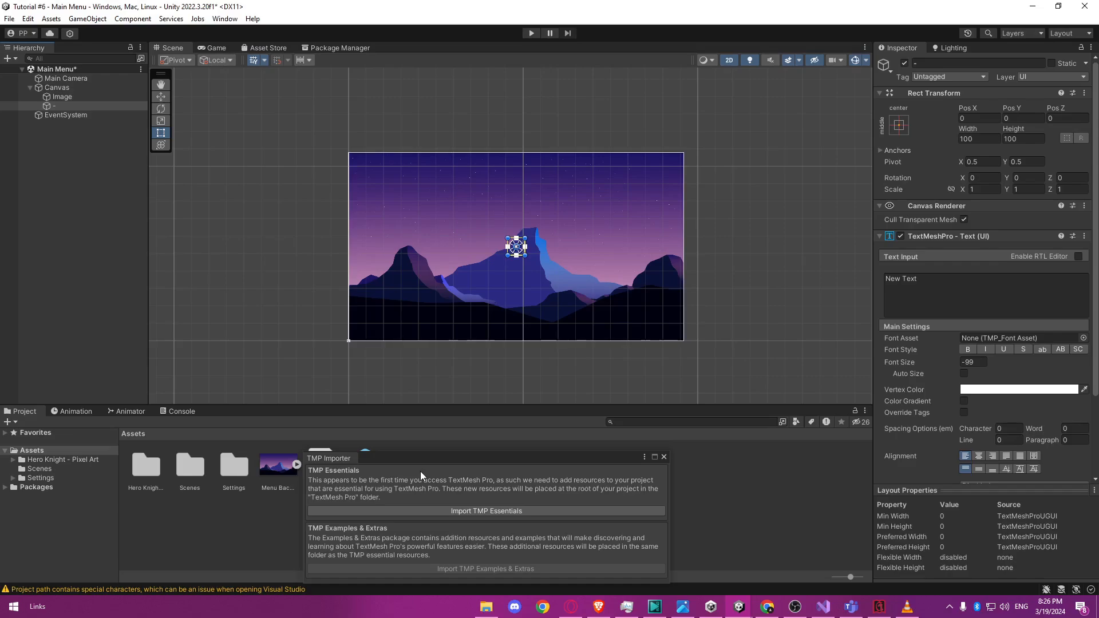
pyautogui.click(479, 510)
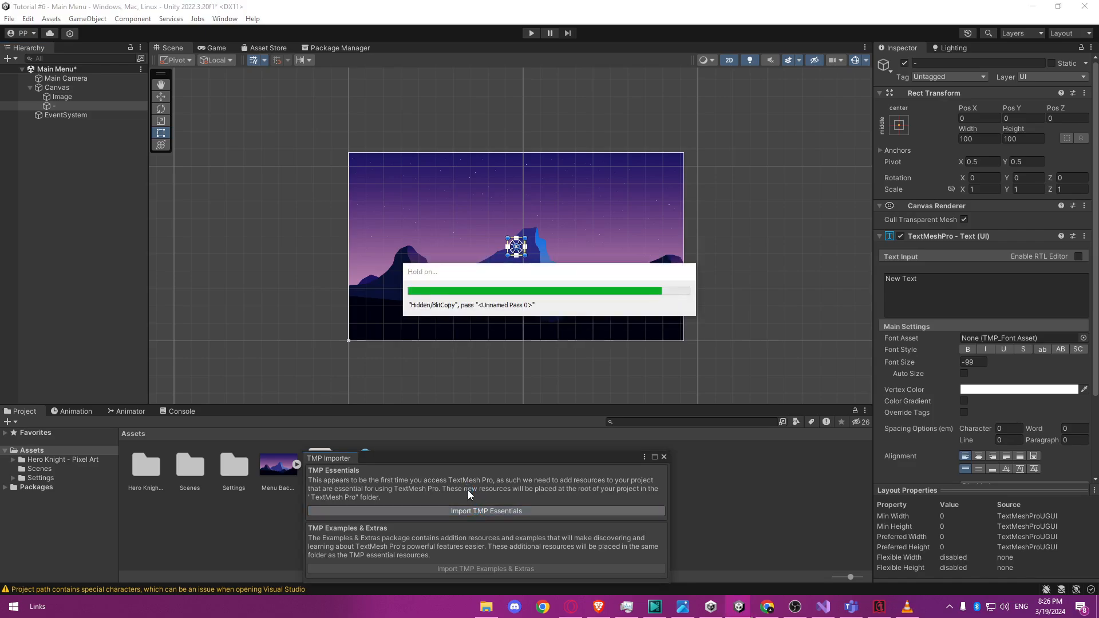
pyautogui.click(664, 457)
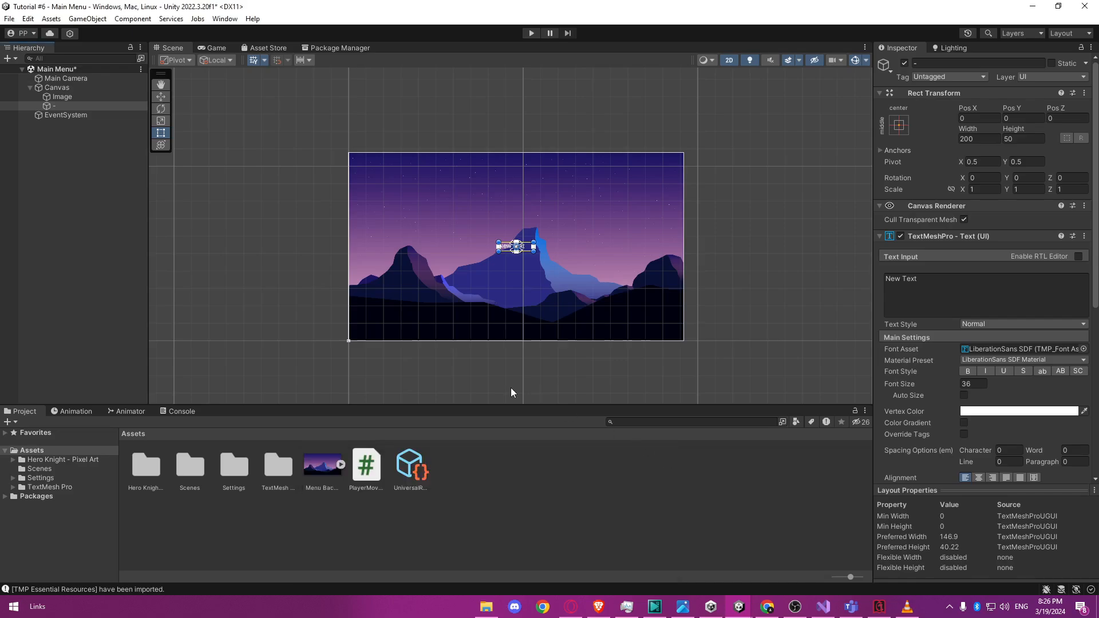
# Rename the new text object under the Canvas to Title.
pyautogui.click(112, 174)
pyautogui.click(97, 105)
pyautogui.click(97, 105)
pyautogui.write('Title')
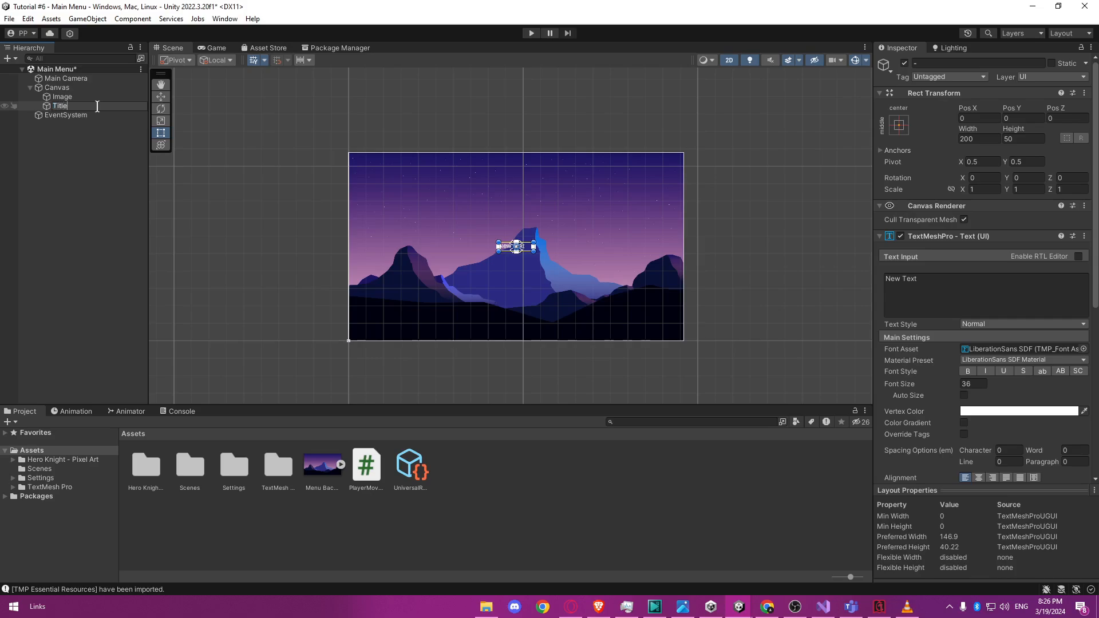
# Confirm Title as the text object's name and select that object.
pyautogui.press('Return')
pyautogui.click(95, 162)
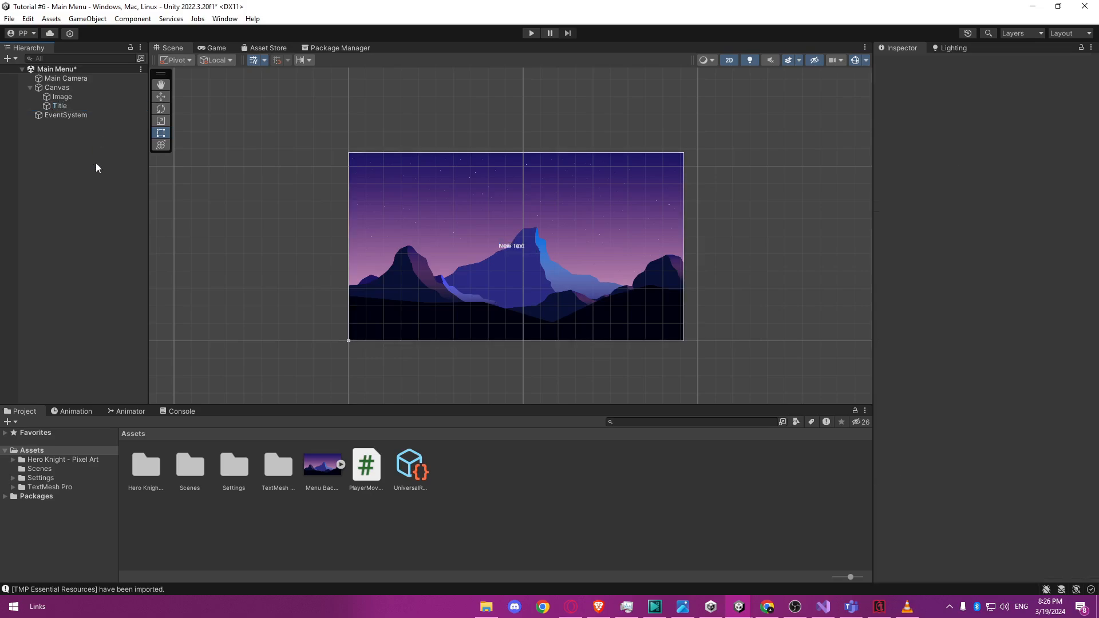
pyautogui.click(82, 104)
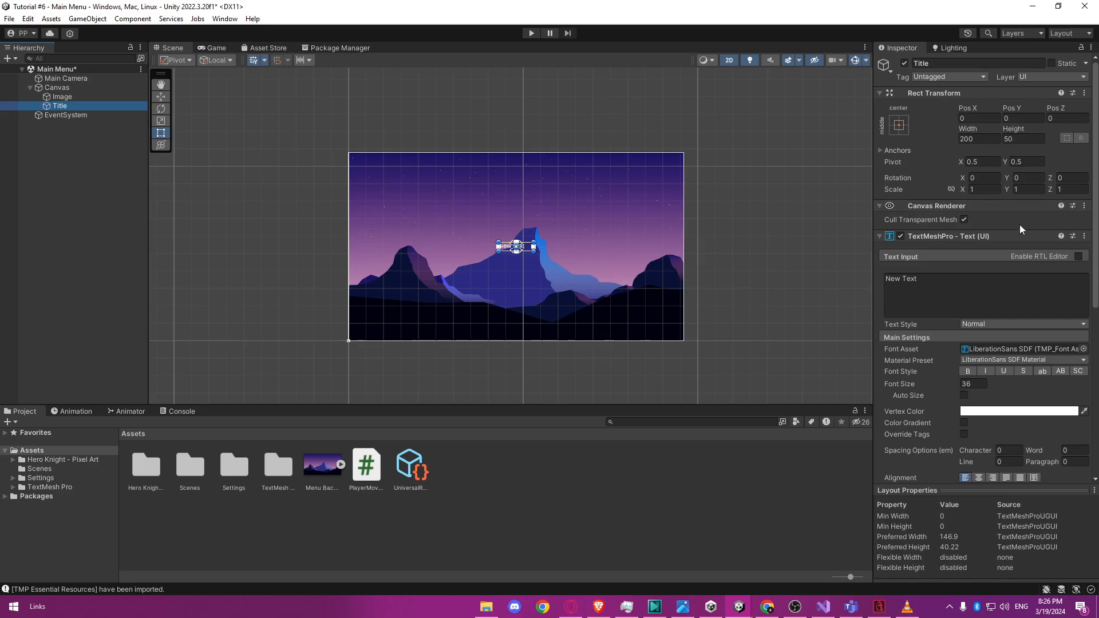
# Examine the Title object's Rect Transform and TextMeshPro text settings in the Inspector.
pyautogui.scroll(-1, 1043, 331)
pyautogui.scroll(-4, 1043, 330)
pyautogui.scroll(5, 1042, 331)
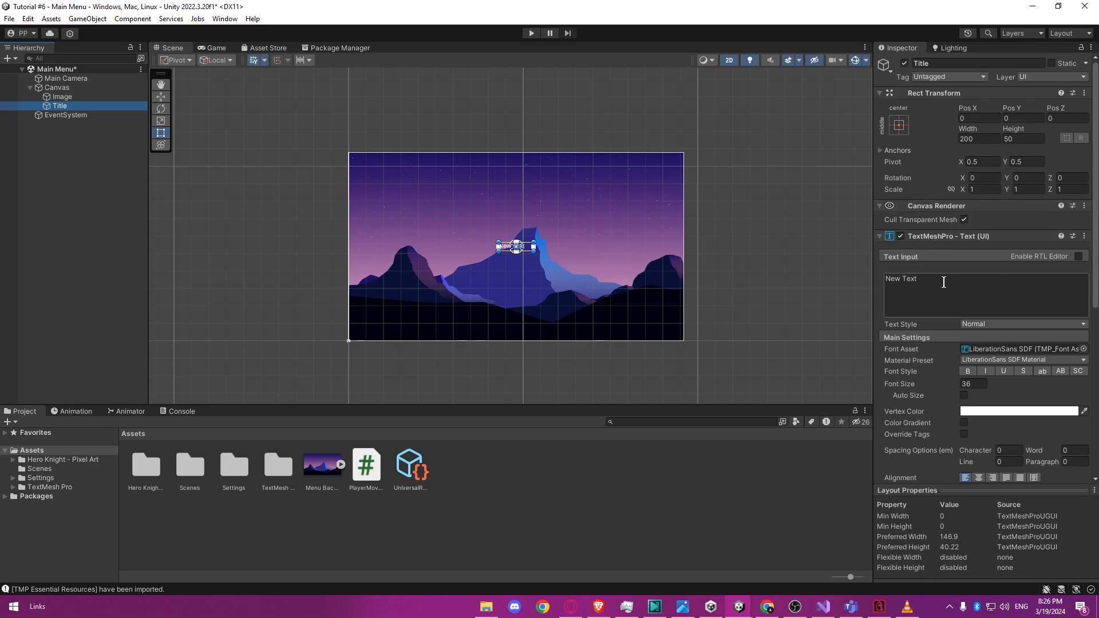
pyautogui.moveTo(931, 282); pyautogui.dragTo(885, 283)
pyautogui.scroll(-3, 953, 293)
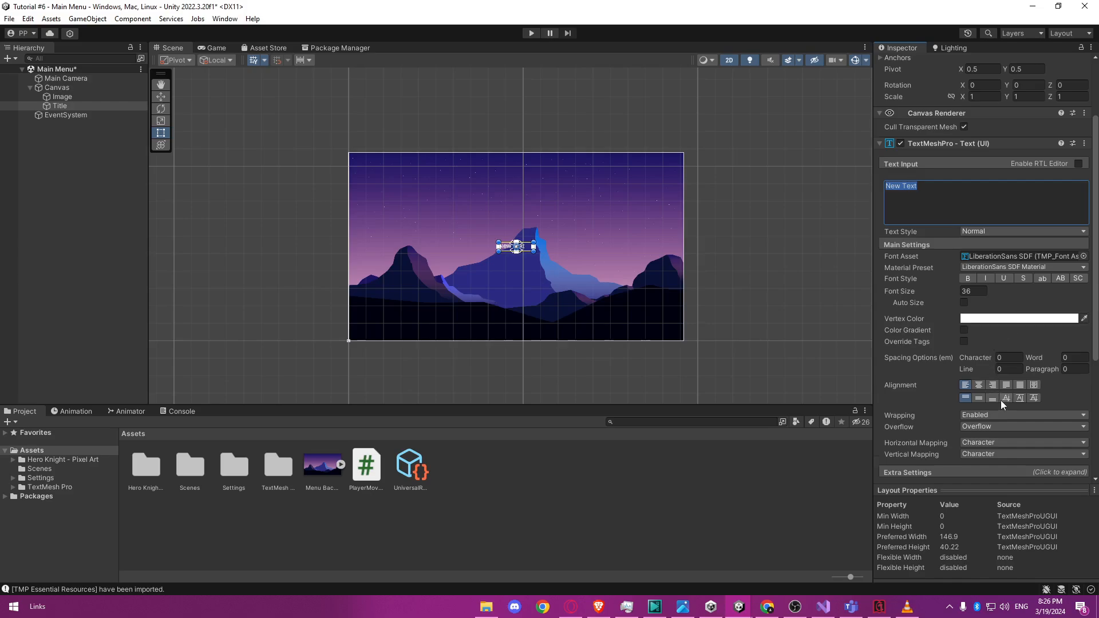
pyautogui.scroll(-4, 1000, 400)
pyautogui.scroll(7, 1001, 401)
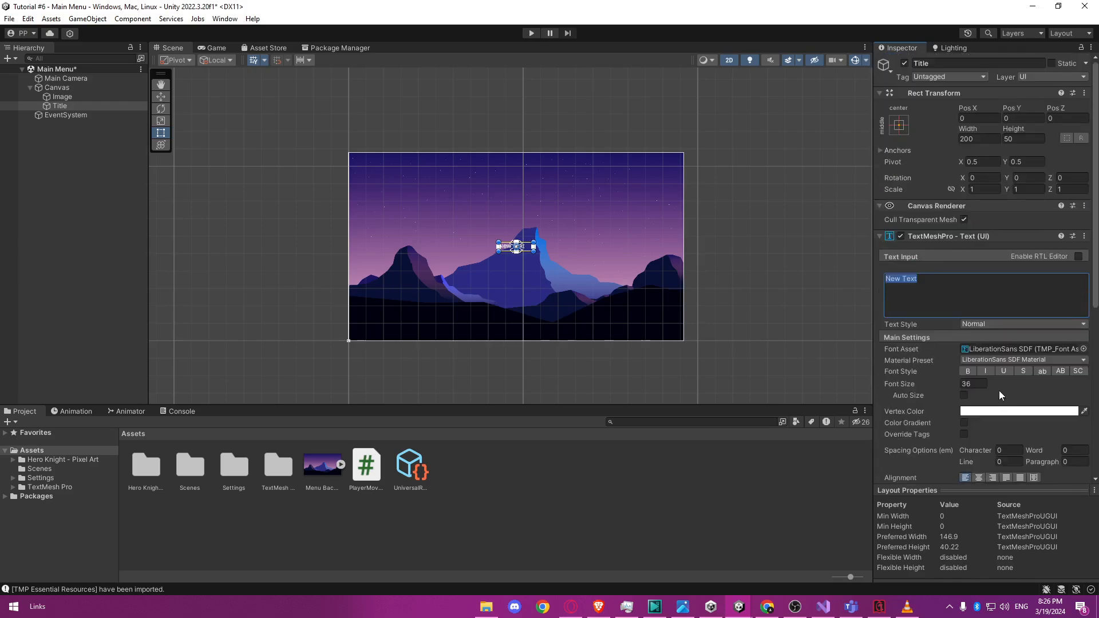
# Try the left, center and right anchor presets on Title for the top, middle and bottom of the canvas, moving its position with each.
pyautogui.click(899, 126)
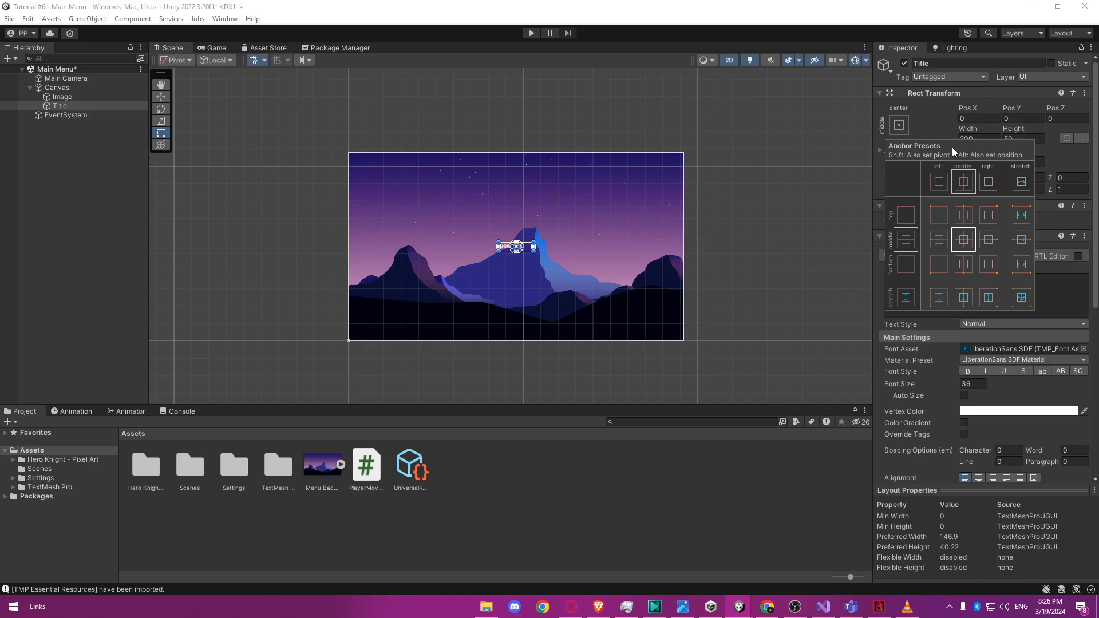
pyautogui.scroll(5, 624, 236)
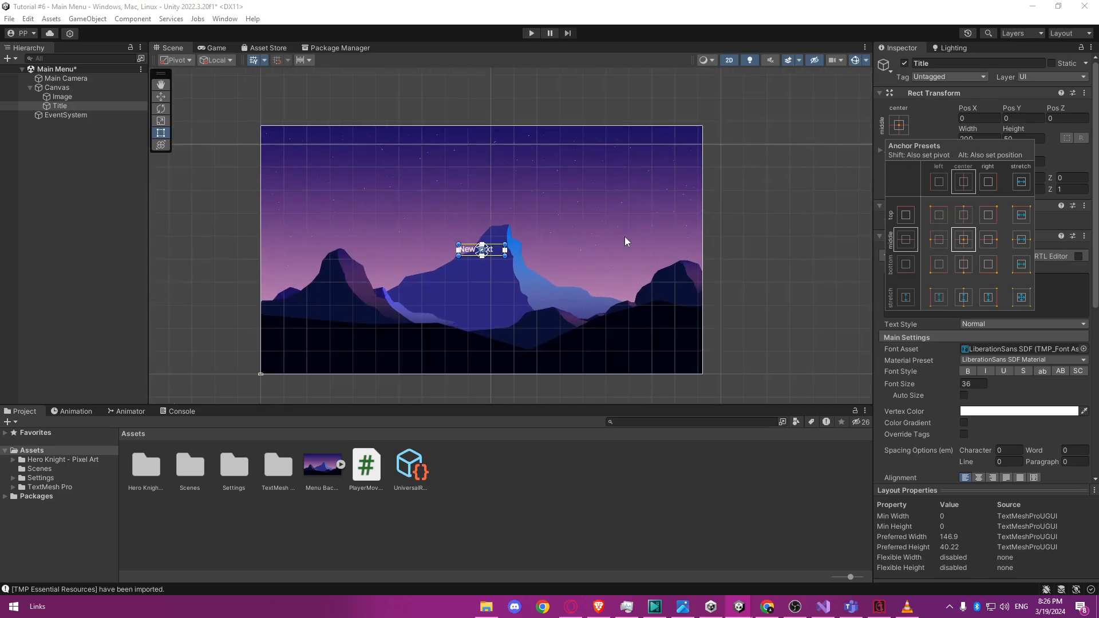
pyautogui.moveTo(622, 189); pyautogui.dragTo(647, 191, button='middle')
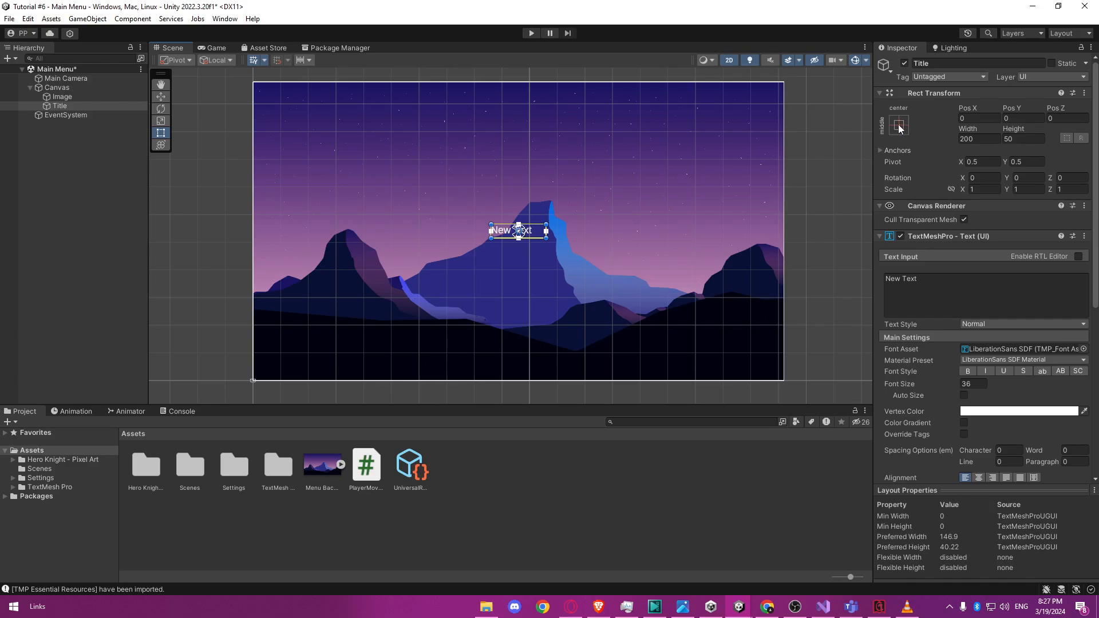
pyautogui.click(899, 127)
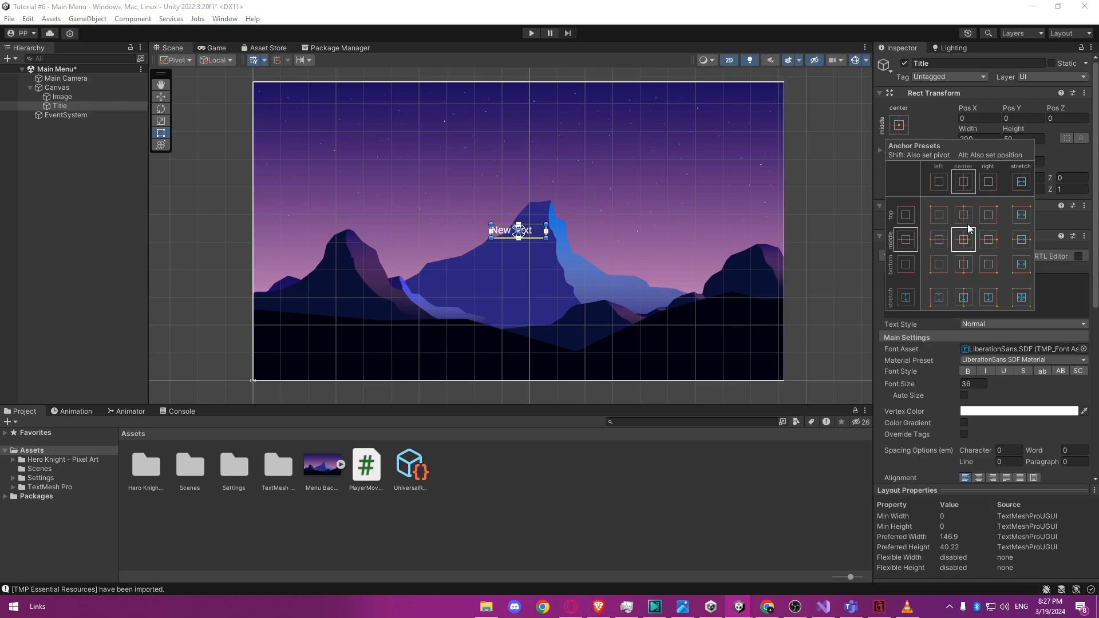
pyautogui.hotkey('shift', 'alt')
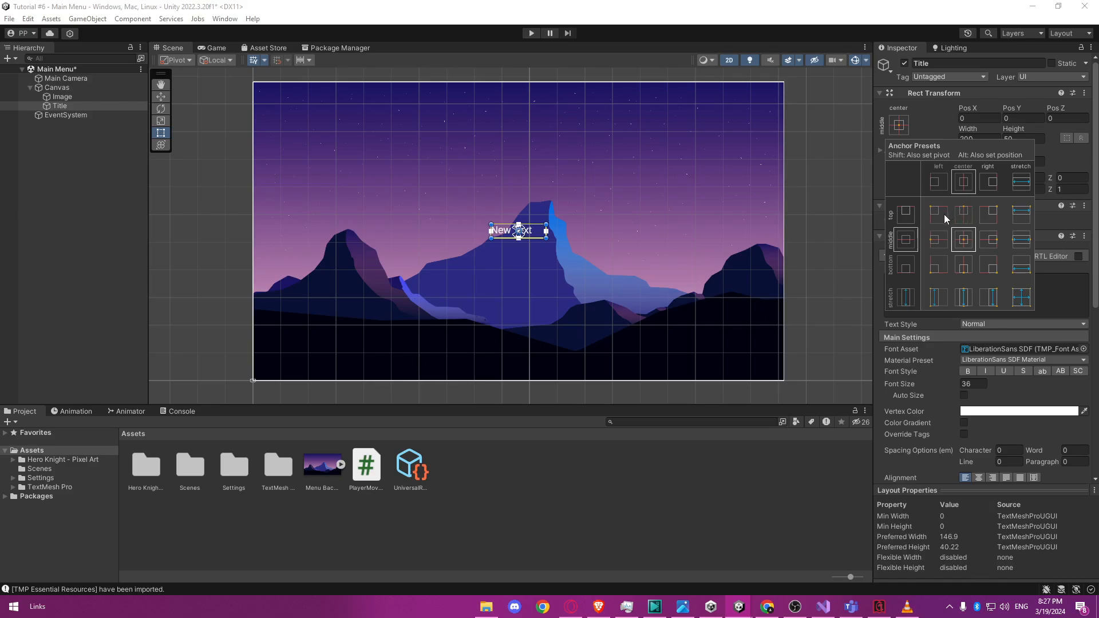
pyautogui.keyDown('alt'); pyautogui.click(942, 214); pyautogui.keyUp('alt')
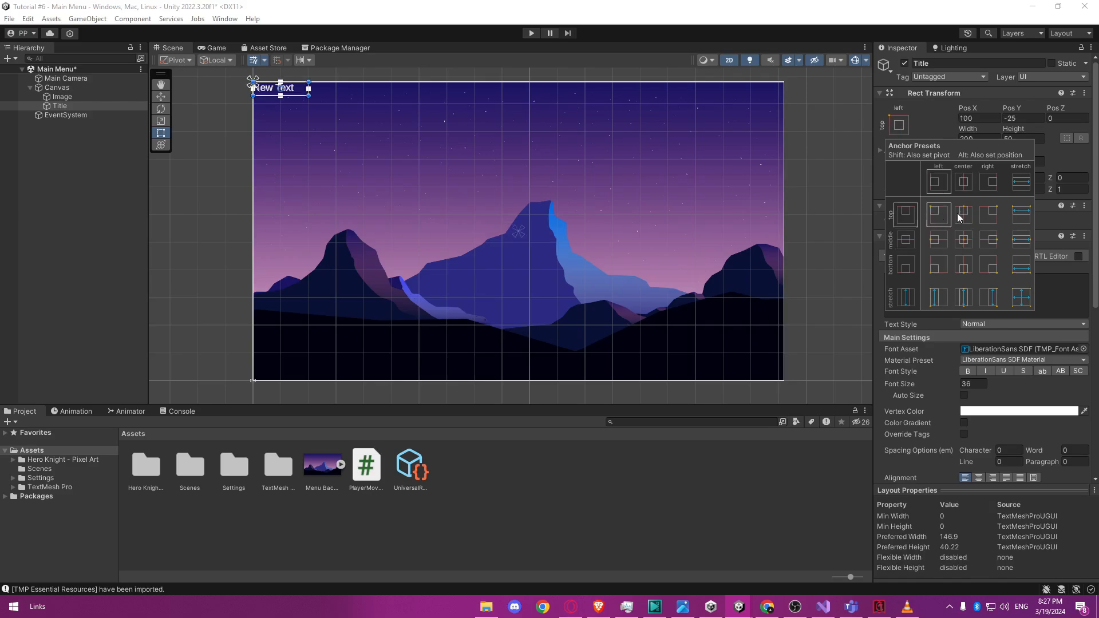
pyautogui.keyDown('alt'); pyautogui.click(974, 218); pyautogui.keyUp('alt')
pyautogui.keyDown('alt'); pyautogui.click(976, 224); pyautogui.keyUp('alt')
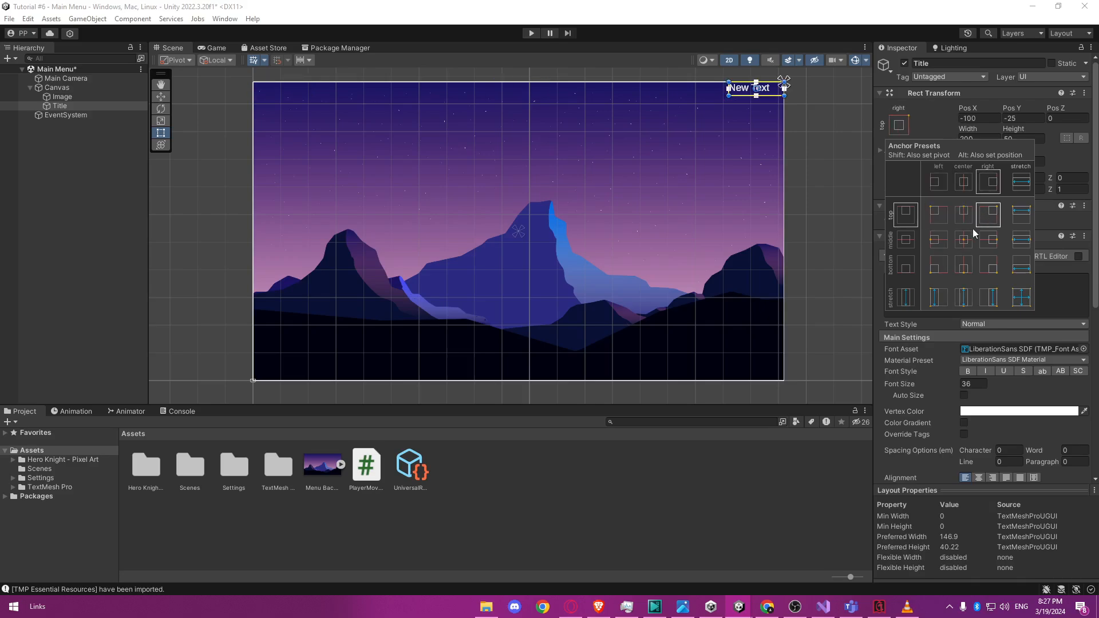
pyautogui.keyDown('alt'); pyautogui.click(938, 241); pyautogui.keyUp('alt')
pyautogui.keyDown('alt'); pyautogui.click(964, 239); pyautogui.keyUp('alt')
pyautogui.keyDown('alt'); pyautogui.click(989, 240); pyautogui.keyUp('alt')
pyautogui.keyDown('alt'); pyautogui.click(942, 264); pyautogui.keyUp('alt')
pyautogui.keyDown('alt'); pyautogui.click(963, 265); pyautogui.keyUp('alt')
pyautogui.keyDown('alt'); pyautogui.click(986, 264); pyautogui.keyUp('alt')
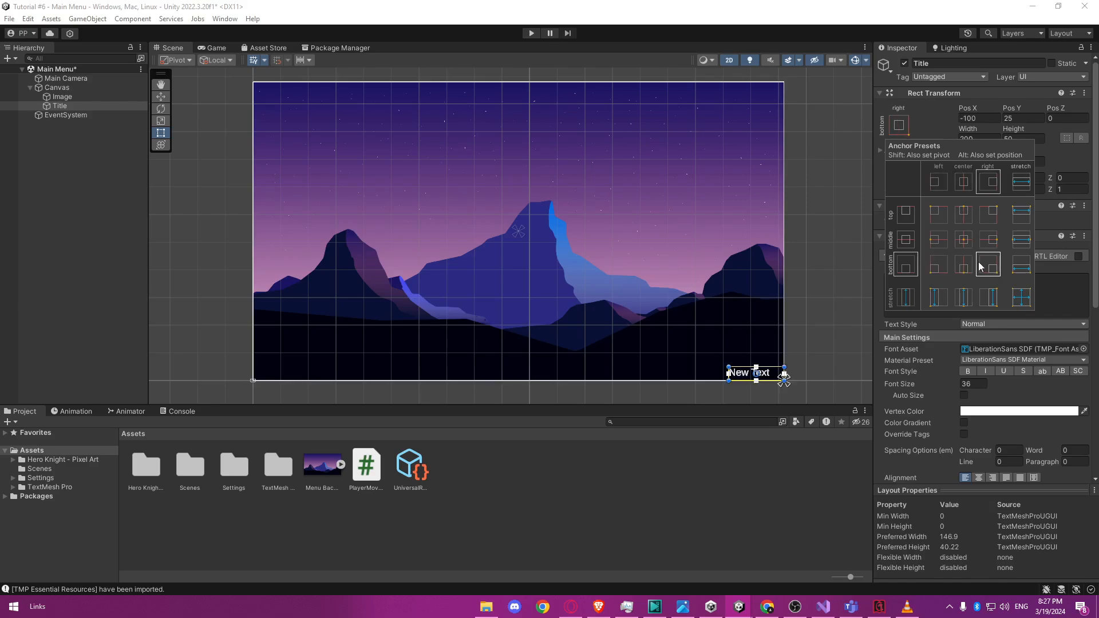
# Anchor and position Title at the canvas's top center, and move it straight down to a Pos Y of about -309.
pyautogui.keyDown('alt'); pyautogui.click(963, 212); pyautogui.keyUp('alt')
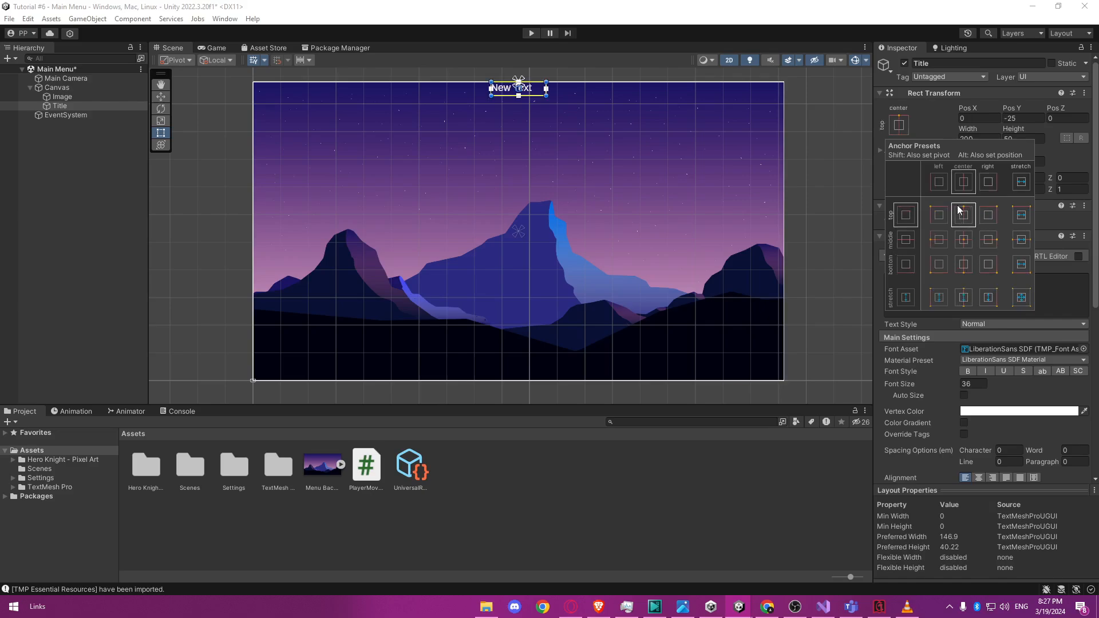
pyautogui.press('w')
pyautogui.moveTo(519, 75); pyautogui.dragTo(617, 155)
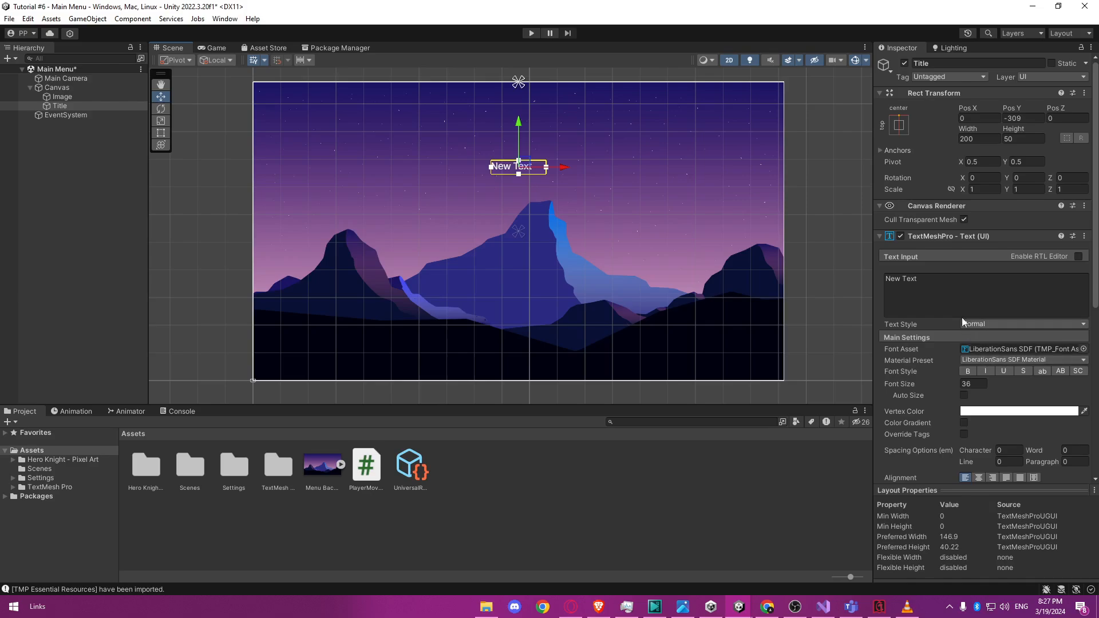
# Replace the Title object's placeholder text with "2D GAME".
pyautogui.click(937, 284)
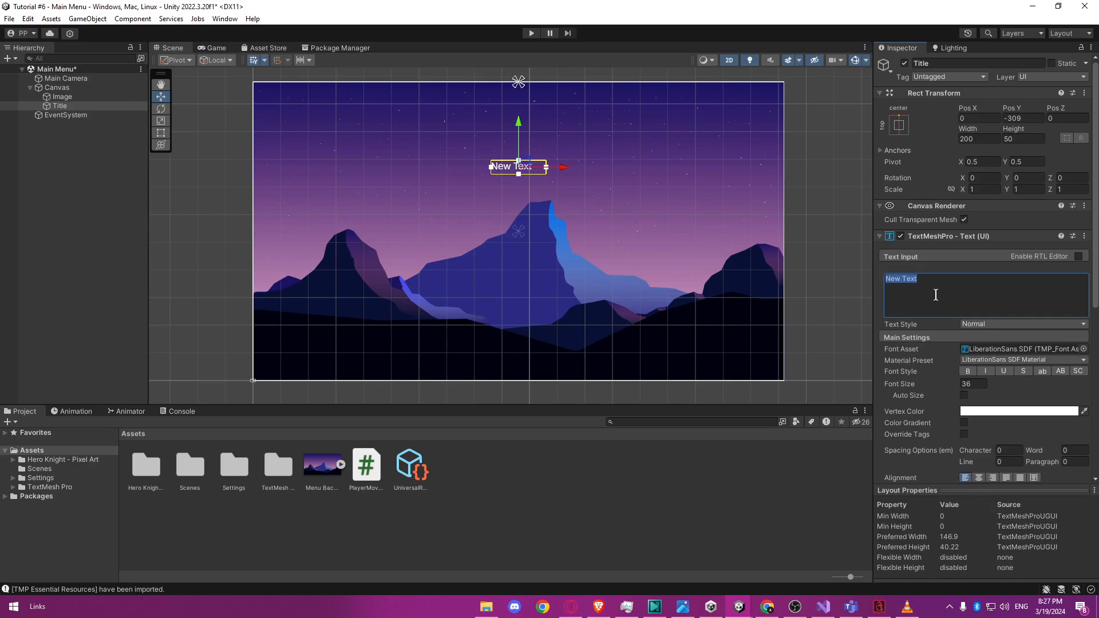
pyautogui.write('2D GAME')
# Try the H1, H2 and H3 text styles on the title text, and return it to Normal.
pyautogui.click(1010, 328)
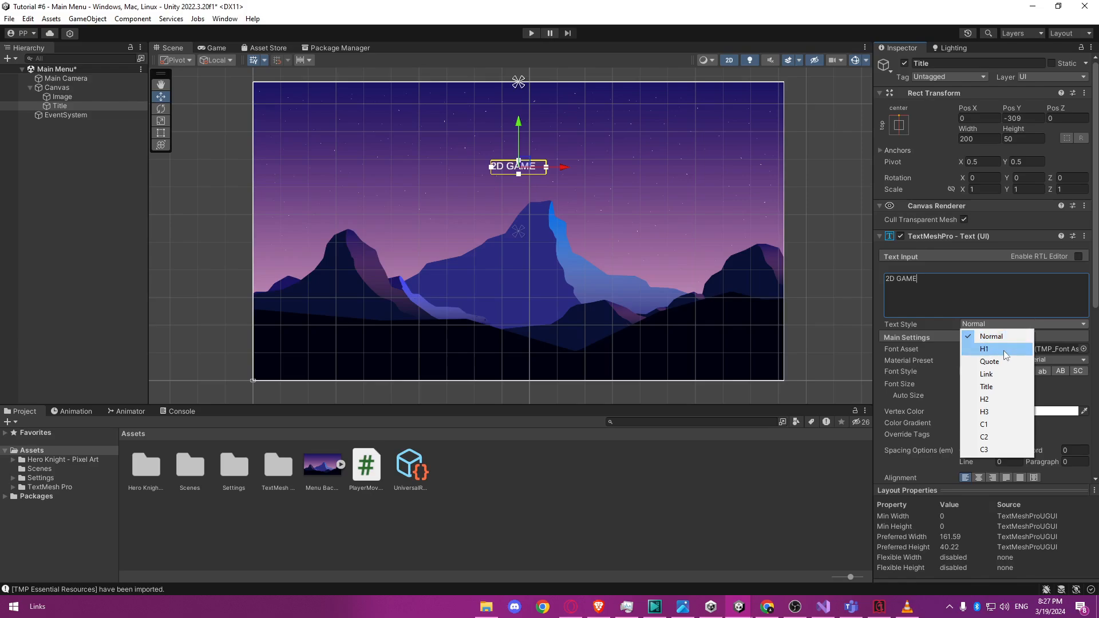
pyautogui.click(1004, 351)
pyautogui.click(1007, 325)
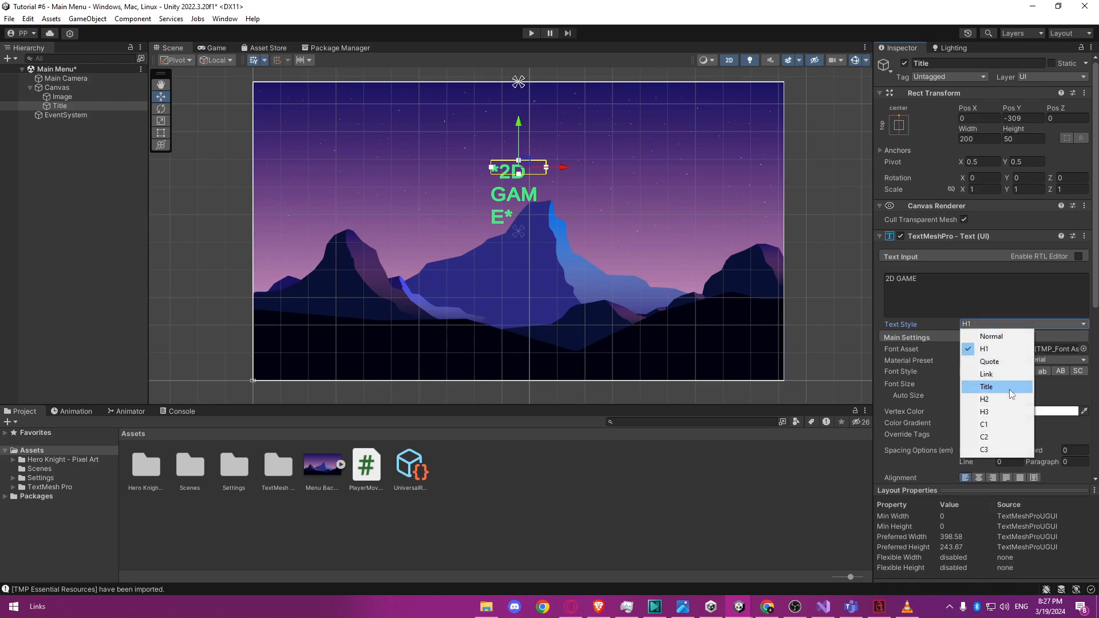
pyautogui.click(996, 399)
pyautogui.click(1002, 326)
pyautogui.click(997, 412)
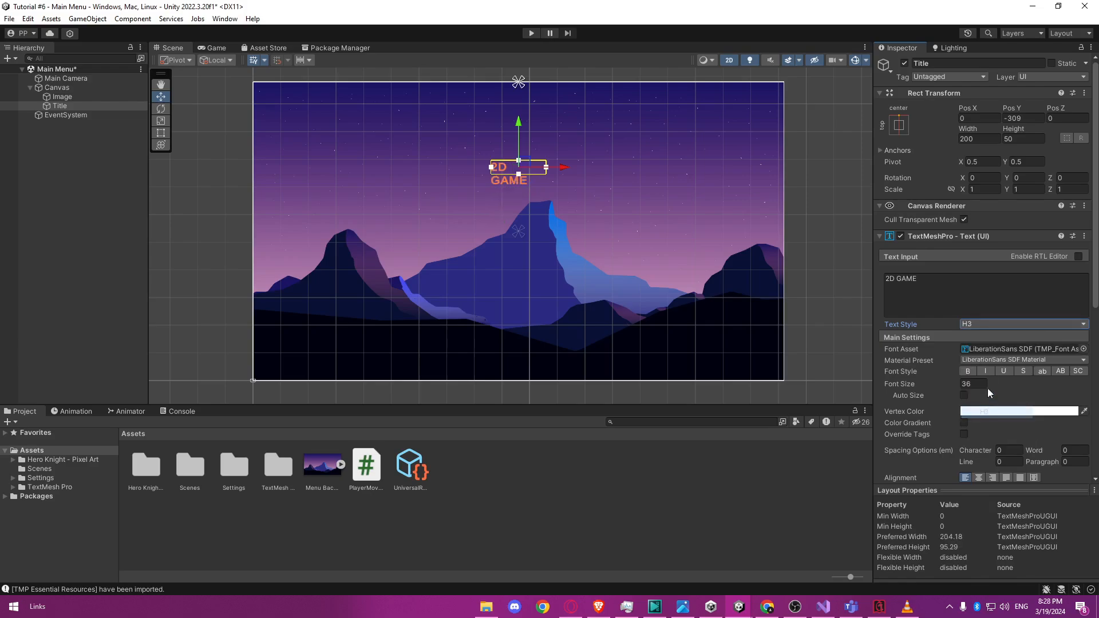
pyautogui.click(993, 324)
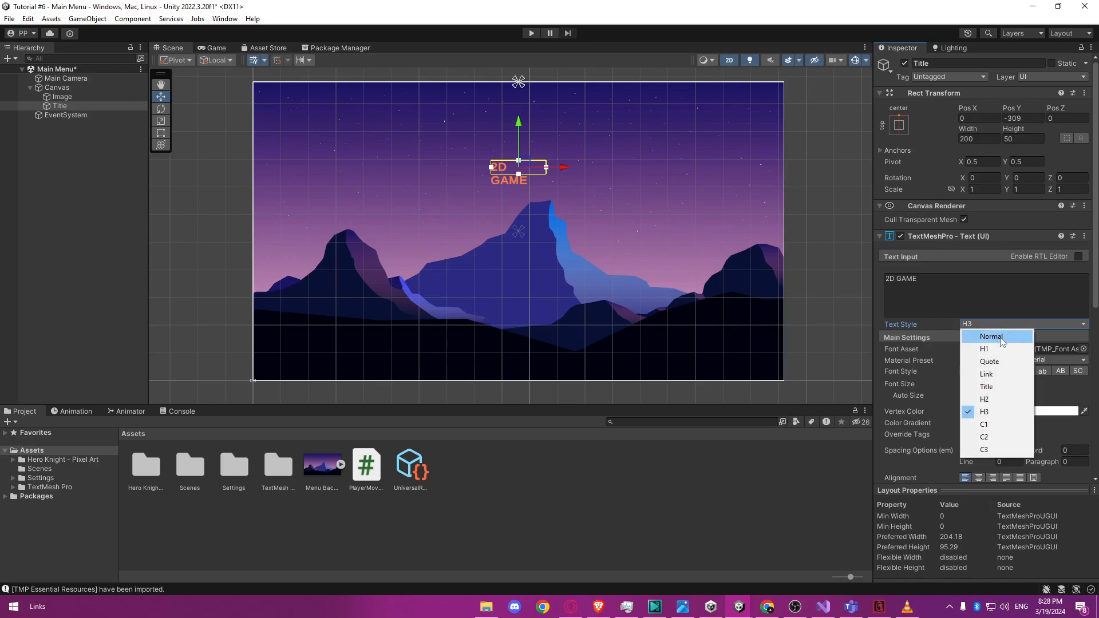
pyautogui.click(998, 339)
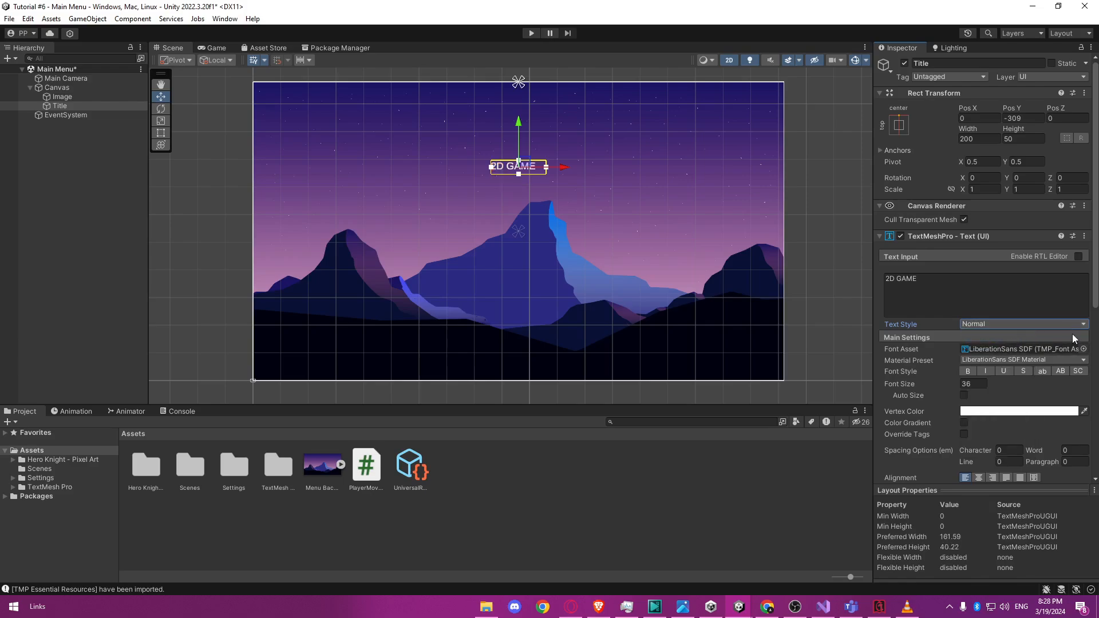
# Try the bold, italic, underline, strikethrough, uppercase and small caps font styles on the title text, and turn them off.
pyautogui.click(968, 383)
pyautogui.click(966, 372)
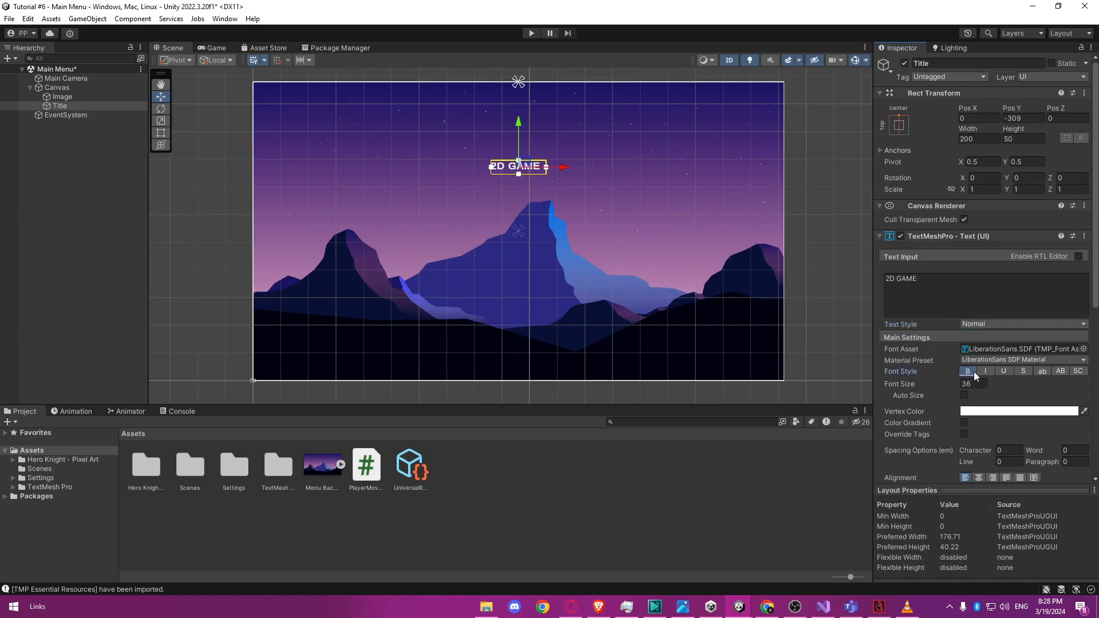
pyautogui.click(986, 373)
pyautogui.click(1003, 372)
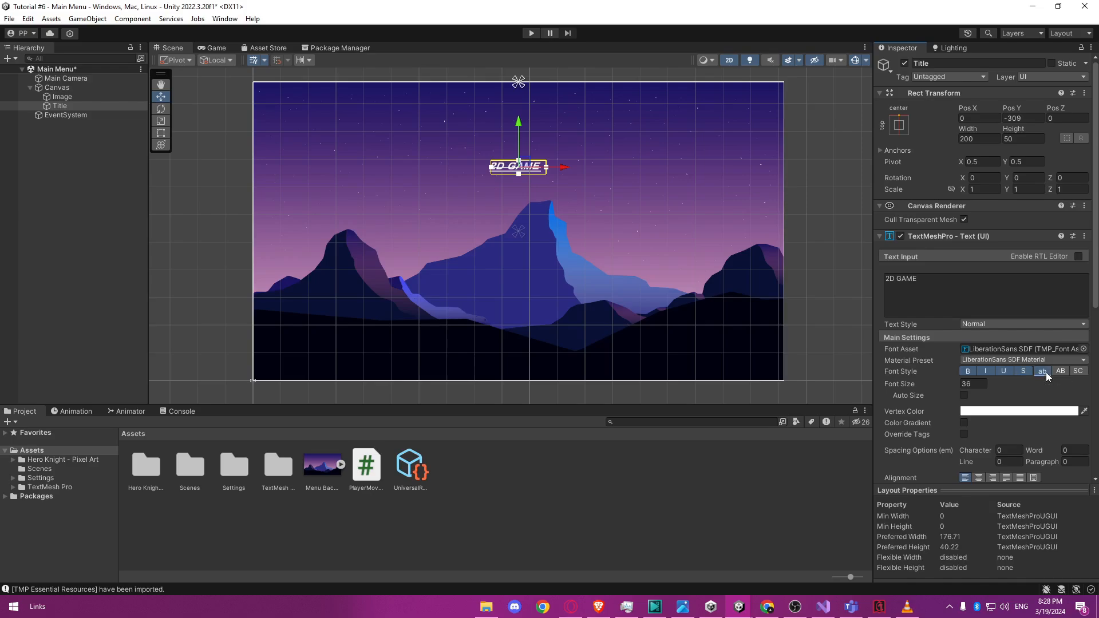
pyautogui.click(1061, 372)
pyautogui.click(1078, 372)
pyautogui.click(1023, 373)
pyautogui.click(1003, 372)
pyautogui.click(985, 372)
pyautogui.click(968, 372)
# Set the title text's font size to 100.
pyautogui.click(973, 384)
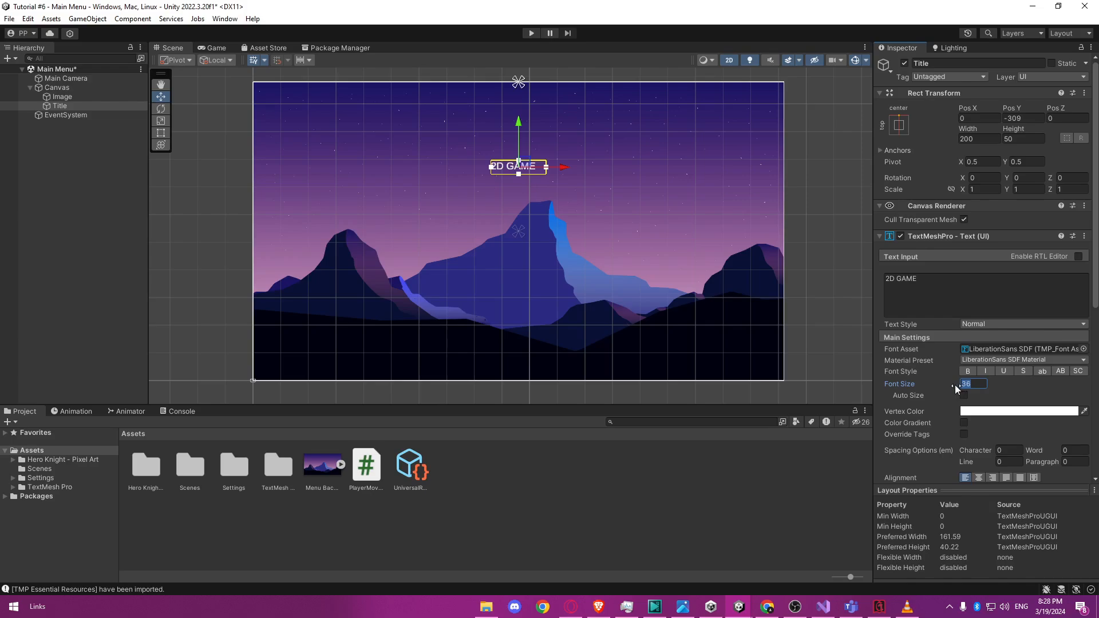
pyautogui.write('100')
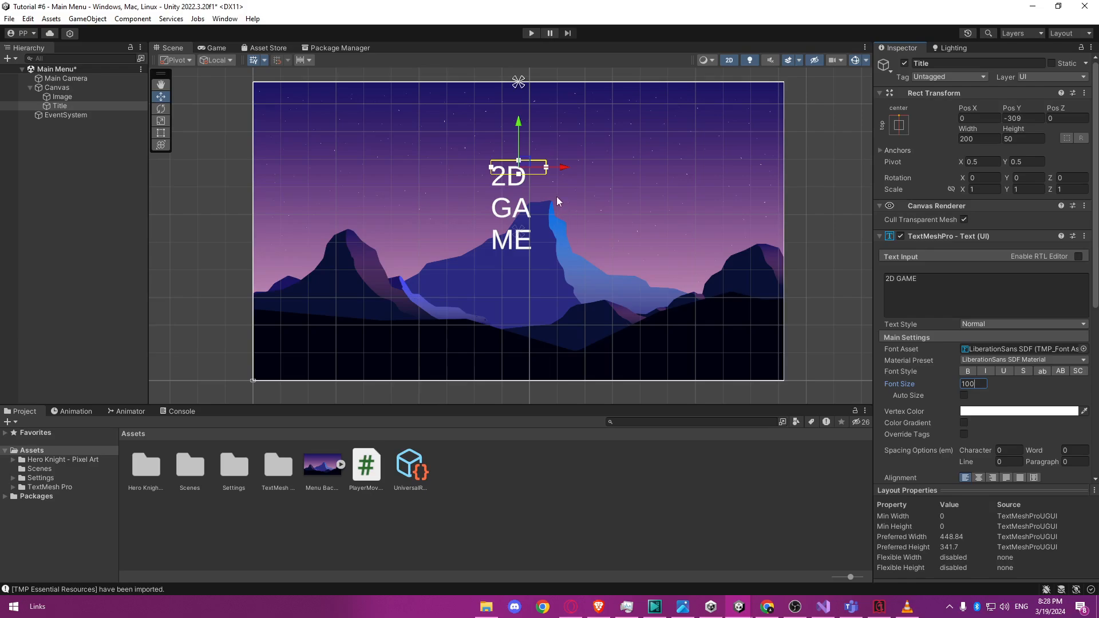
pyautogui.click(506, 186)
pyautogui.click(504, 185)
pyautogui.click(504, 182)
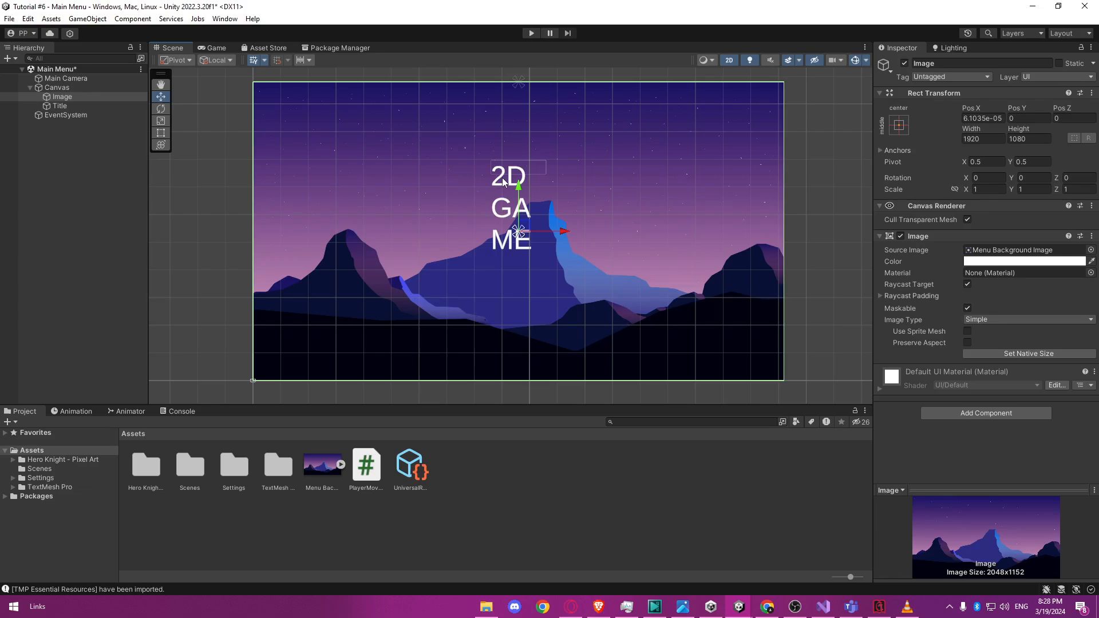
# Resize the Title object's text box so that "2D GAME" fits tightly on a single line.
pyautogui.click(57, 106)
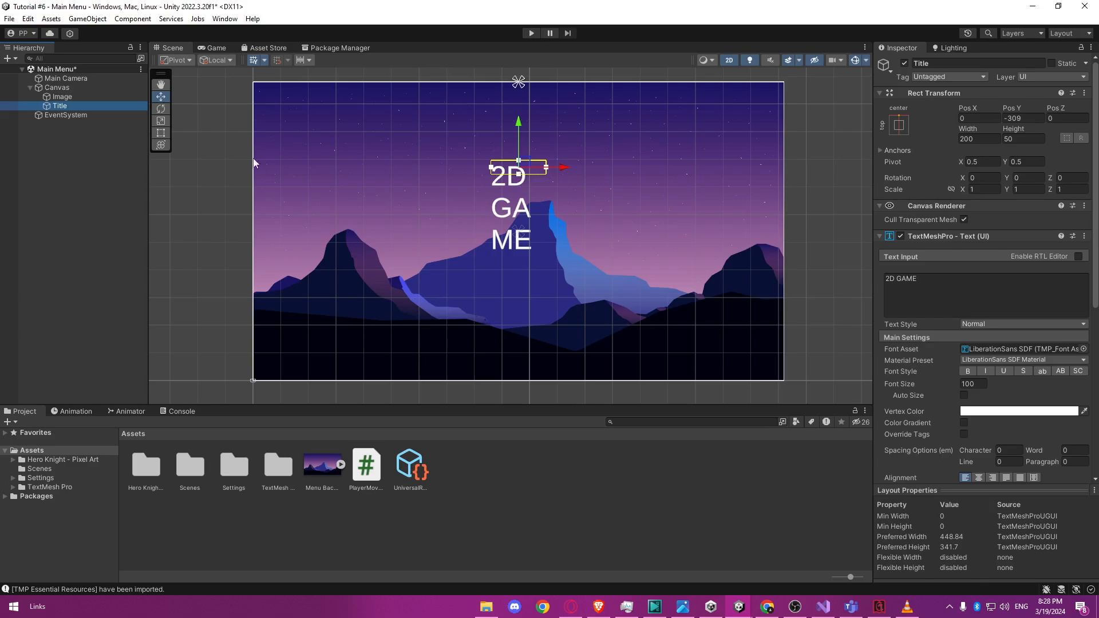
pyautogui.scroll(5, 507, 175)
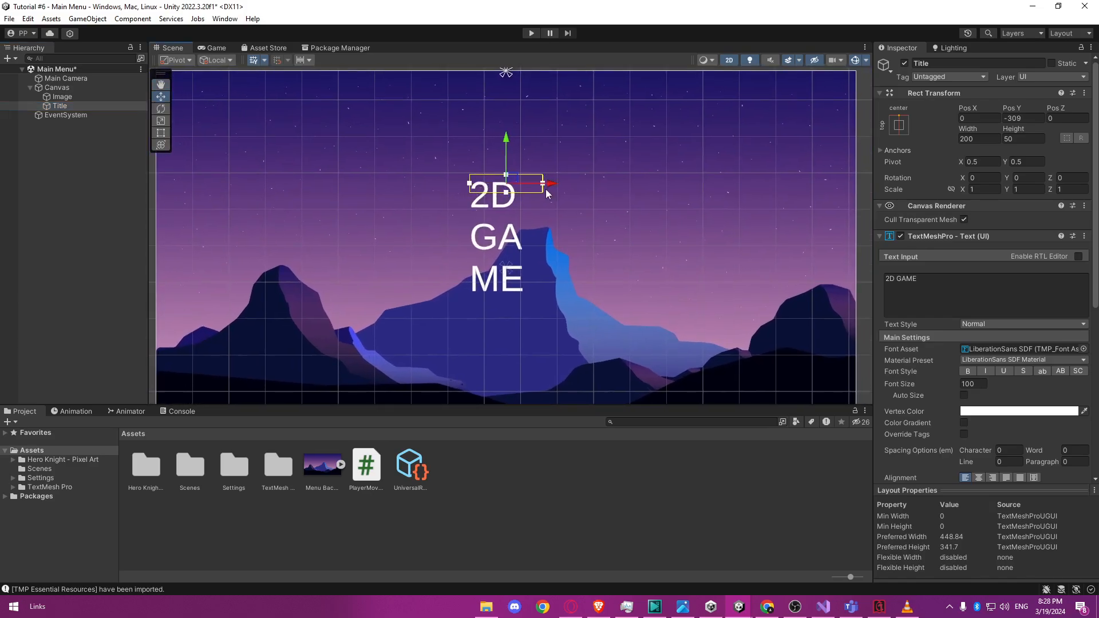
pyautogui.moveTo(506, 195); pyautogui.dragTo(520, 293)
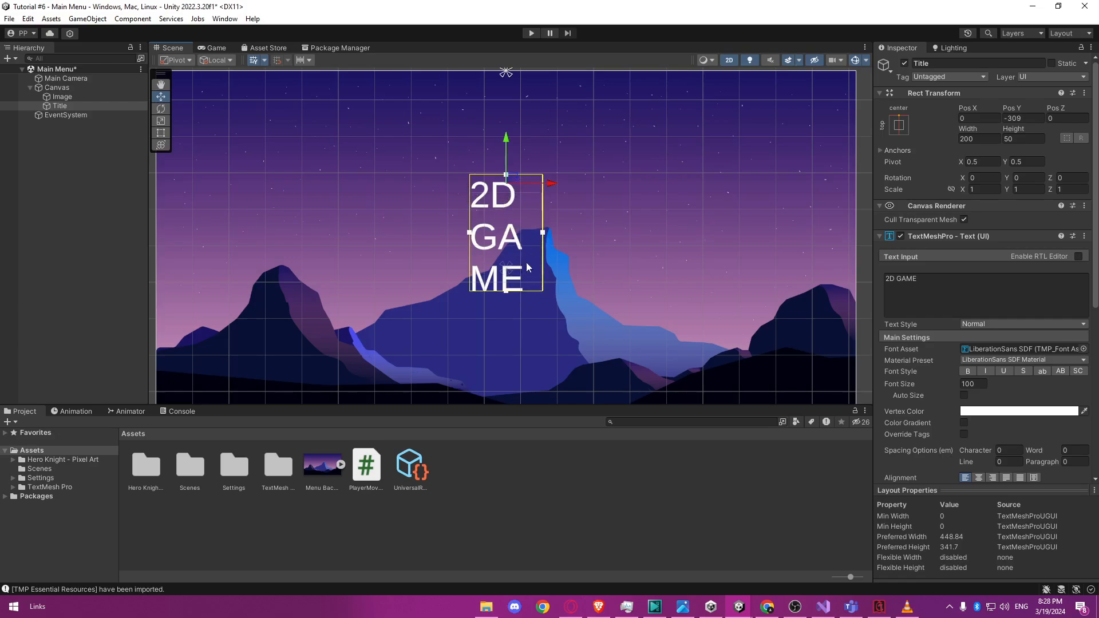
pyautogui.moveTo(543, 234); pyautogui.dragTo(679, 236)
pyautogui.moveTo(574, 291); pyautogui.dragTo(616, 214)
pyautogui.moveTo(680, 196); pyautogui.dragTo(638, 194)
pyautogui.scroll(-3, 593, 189)
pyautogui.scroll(1, 594, 187)
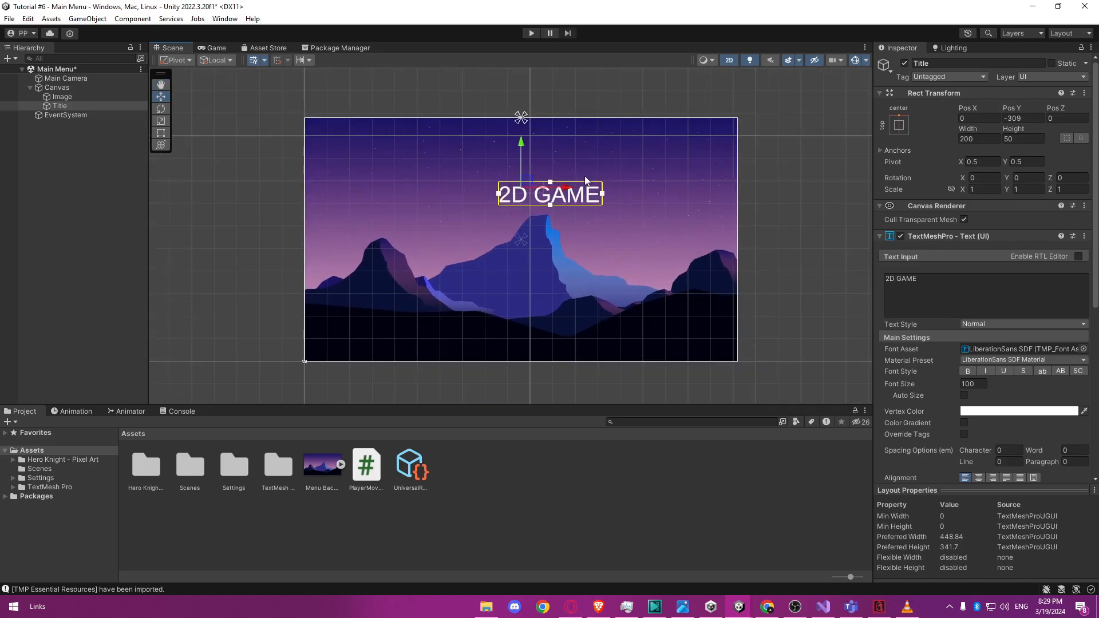
# Move the title horizontally to a Pos X of about -96 to center it on the canvas, and deselect it.
pyautogui.moveTo(562, 192); pyautogui.dragTo(539, 193)
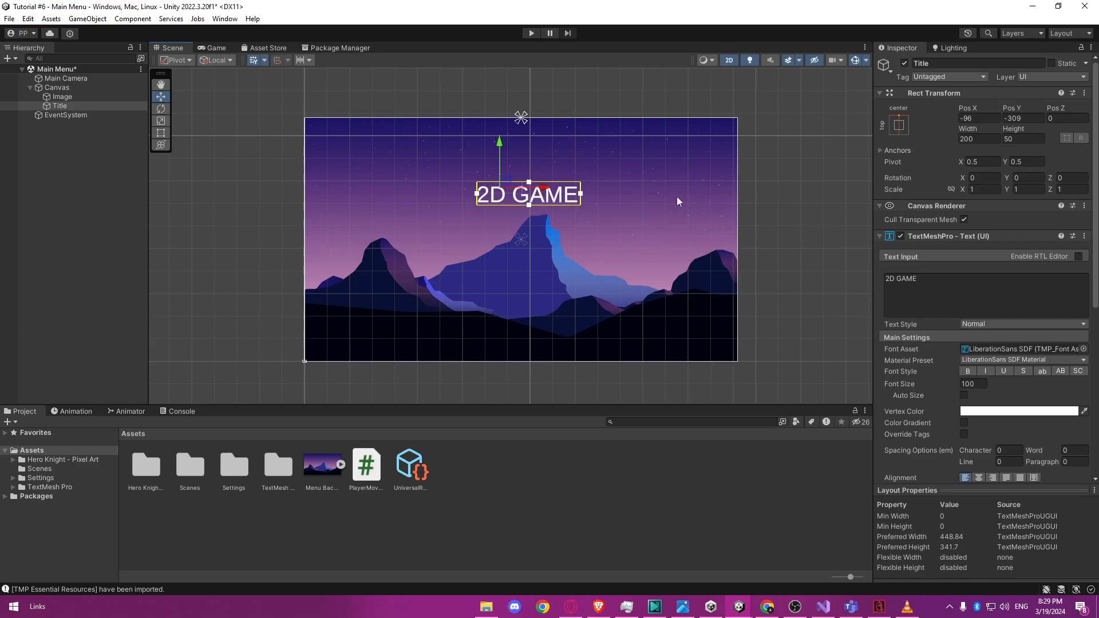
pyautogui.click(747, 196)
pyautogui.click(556, 201)
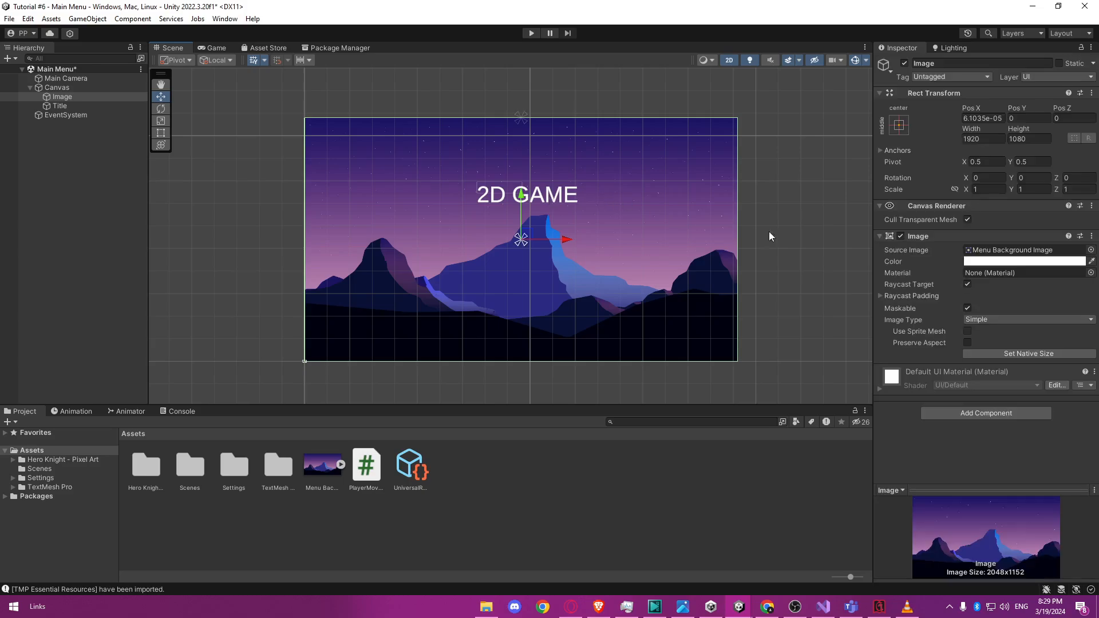
pyautogui.click(800, 241)
pyautogui.click(543, 197)
# Try other vertex colors on the Title object's text, and leave it white.
pyautogui.click(99, 106)
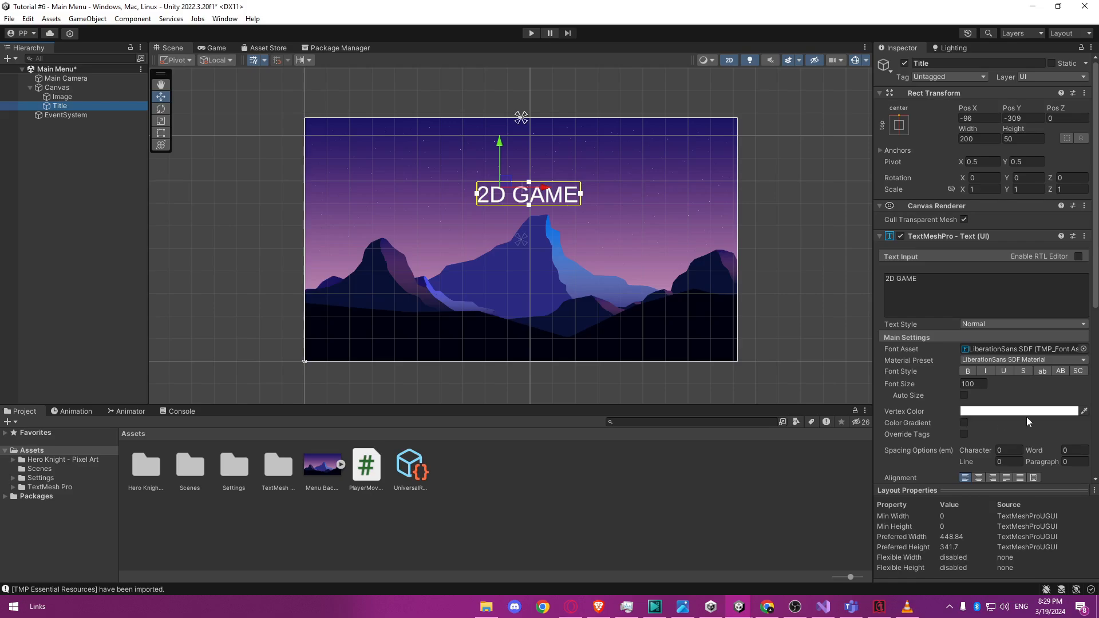
pyautogui.scroll(-3, 976, 387)
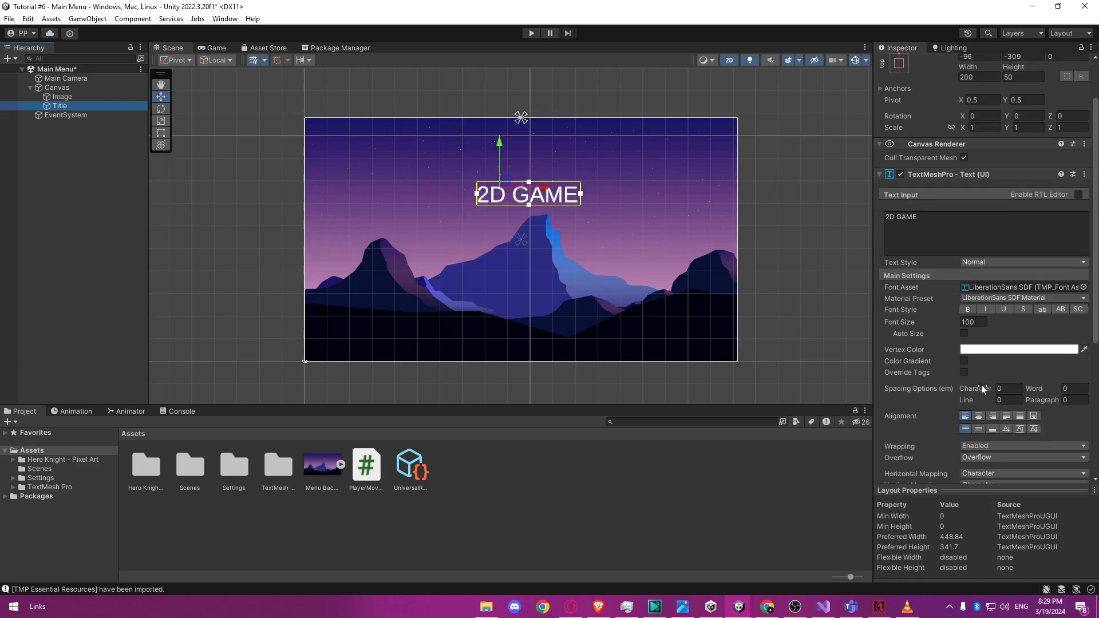
pyautogui.click(997, 349)
pyautogui.moveTo(1023, 389); pyautogui.dragTo(991, 375)
pyautogui.click(915, 372)
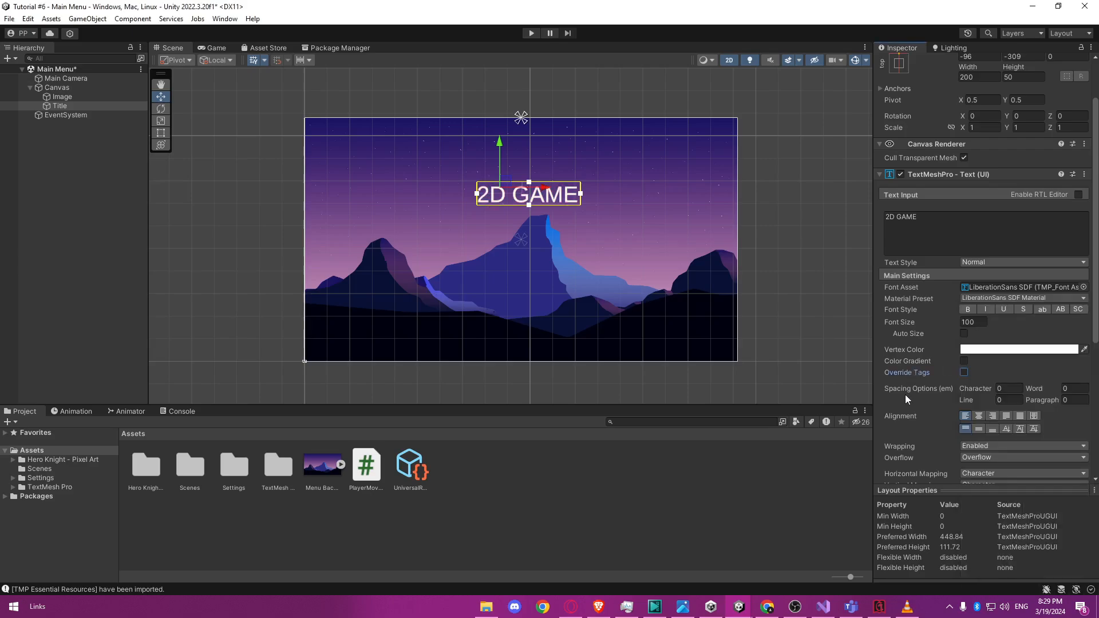
# Center-align the title text horizontally within its text box.
pyautogui.scroll(-1, 912, 408)
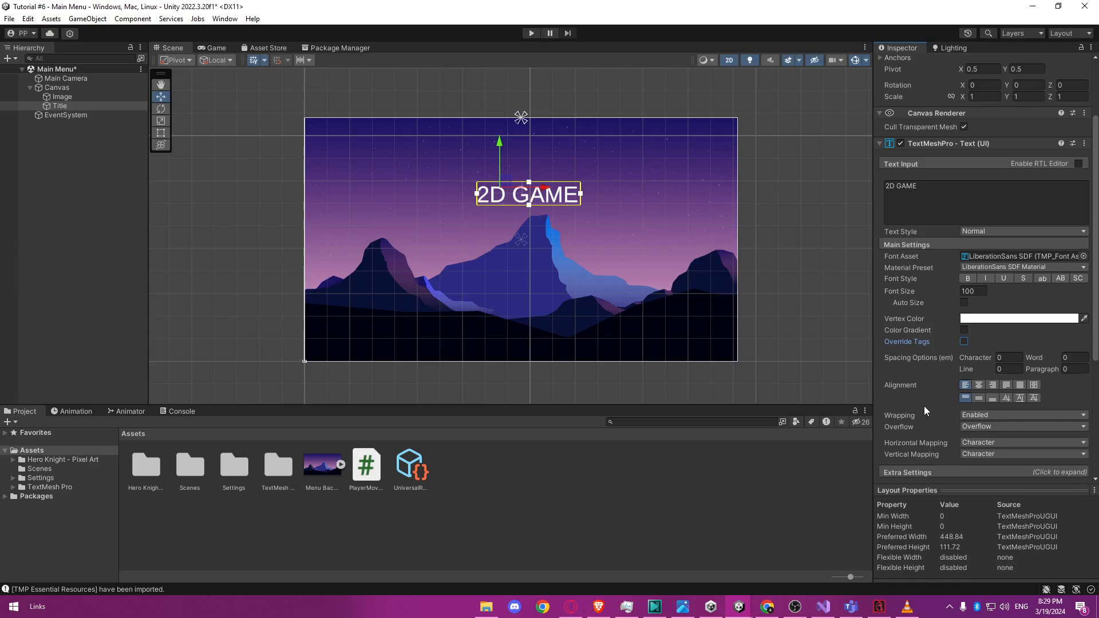
pyautogui.click(981, 385)
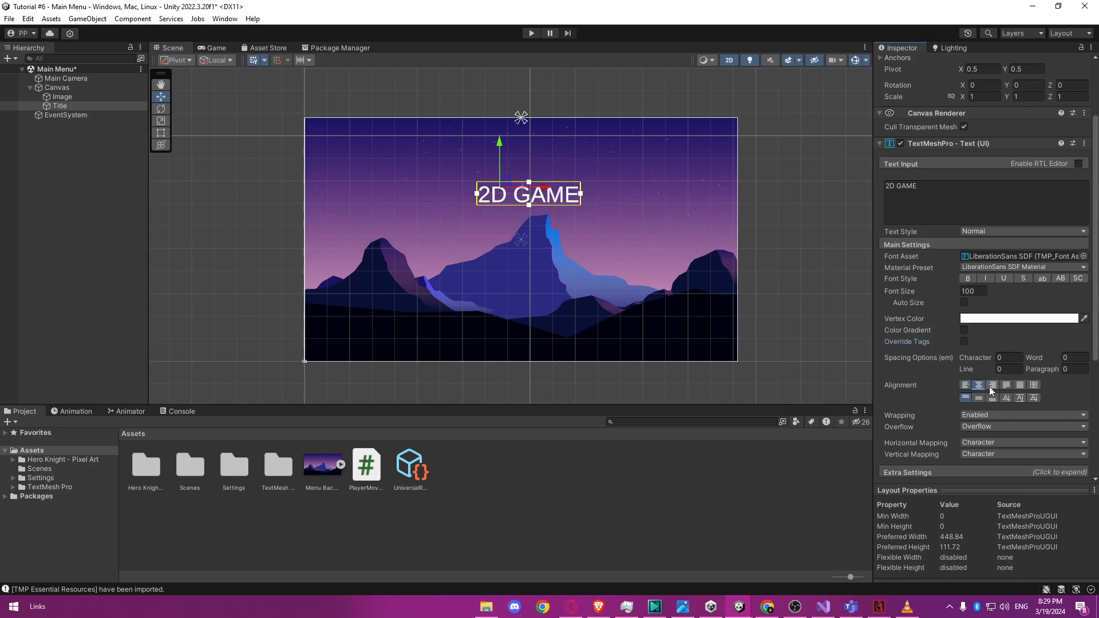
# Align the title text to the left within its text box.
pyautogui.click(966, 385)
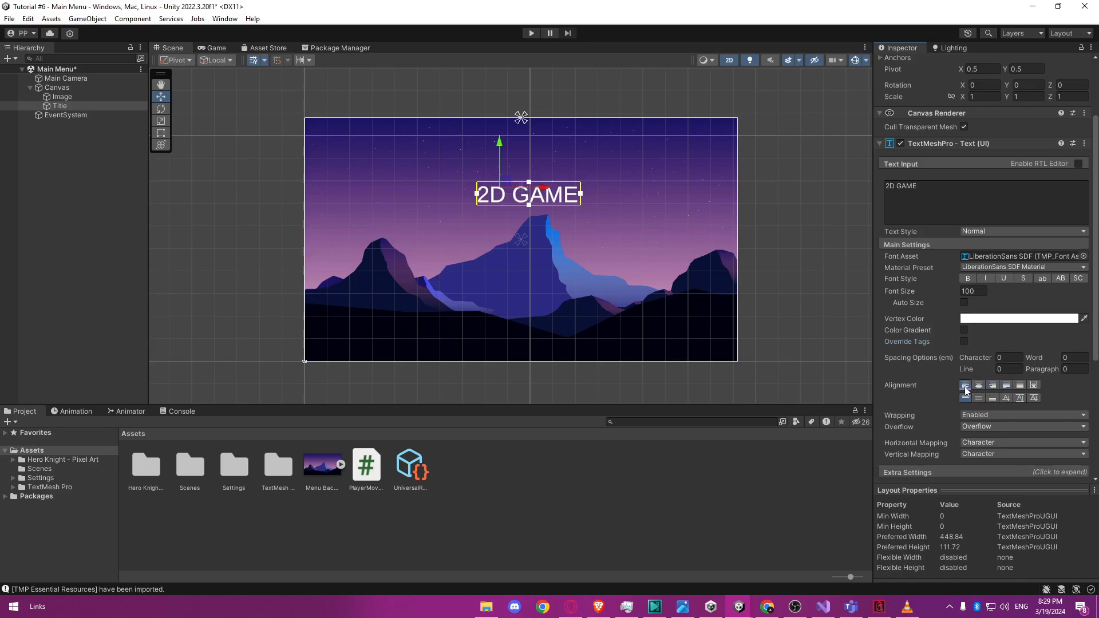
# Try an outline with a different color on the title's LiberationSans SDF Material, and turn the outline off.
pyautogui.scroll(-1, 916, 393)
pyautogui.scroll(-5, 916, 393)
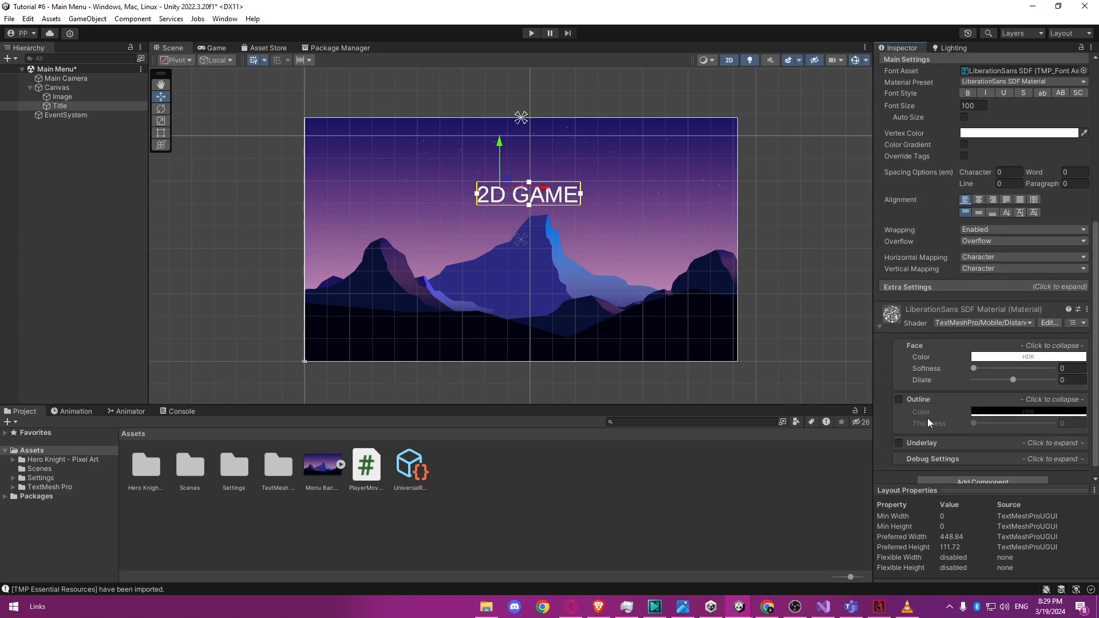
pyautogui.click(898, 387)
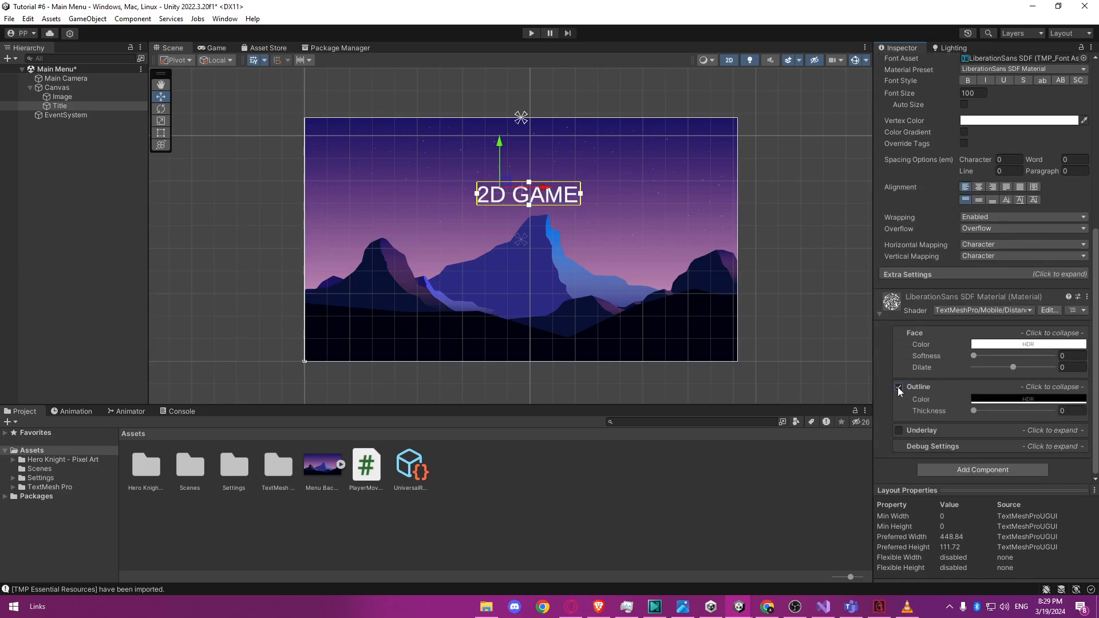
pyautogui.scroll(5, 532, 240)
pyautogui.scroll(3, 512, 216)
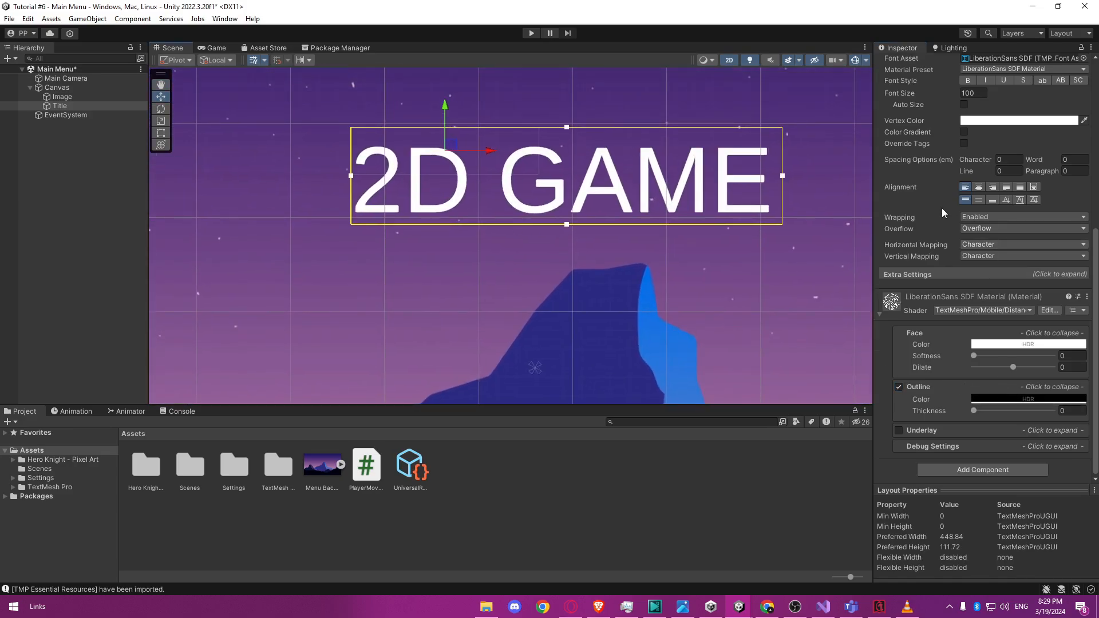
pyautogui.scroll(1, 950, 240)
pyautogui.click(1019, 431)
pyautogui.moveTo(1028, 414)
pyautogui.mouseDown()
pyautogui.moveTo(1039, 399)
pyautogui.moveTo(1057, 434)
pyautogui.moveTo(998, 436)
pyautogui.mouseUp()
pyautogui.click(1088, 311)
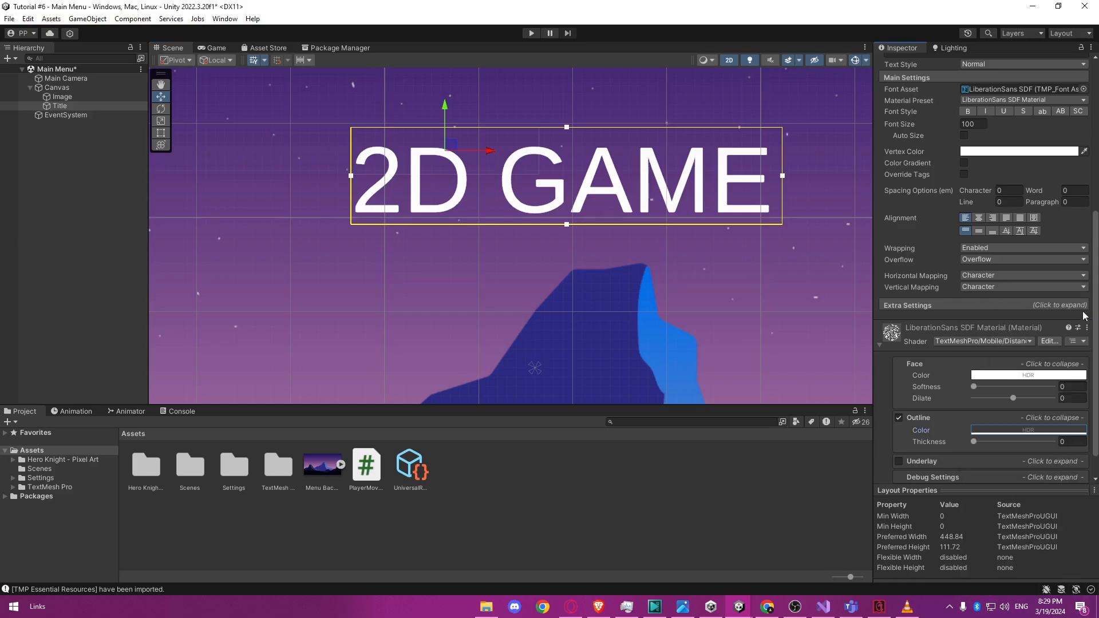
pyautogui.click(899, 419)
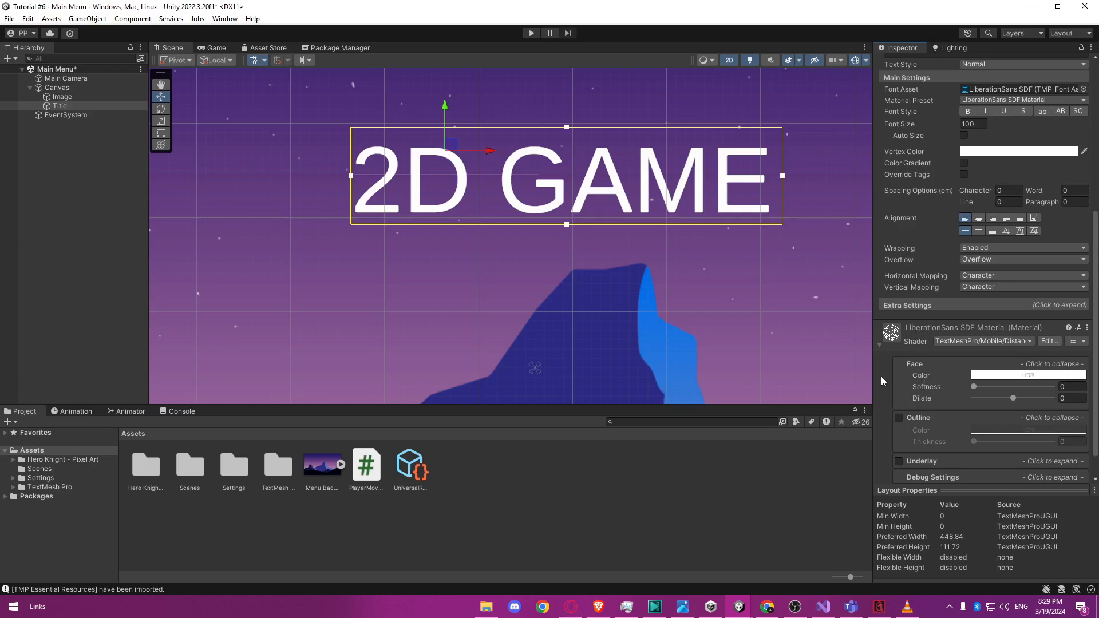
# Apply the LiberationSans SDF - Outline material preset to the title text.
pyautogui.scroll(2, 958, 266)
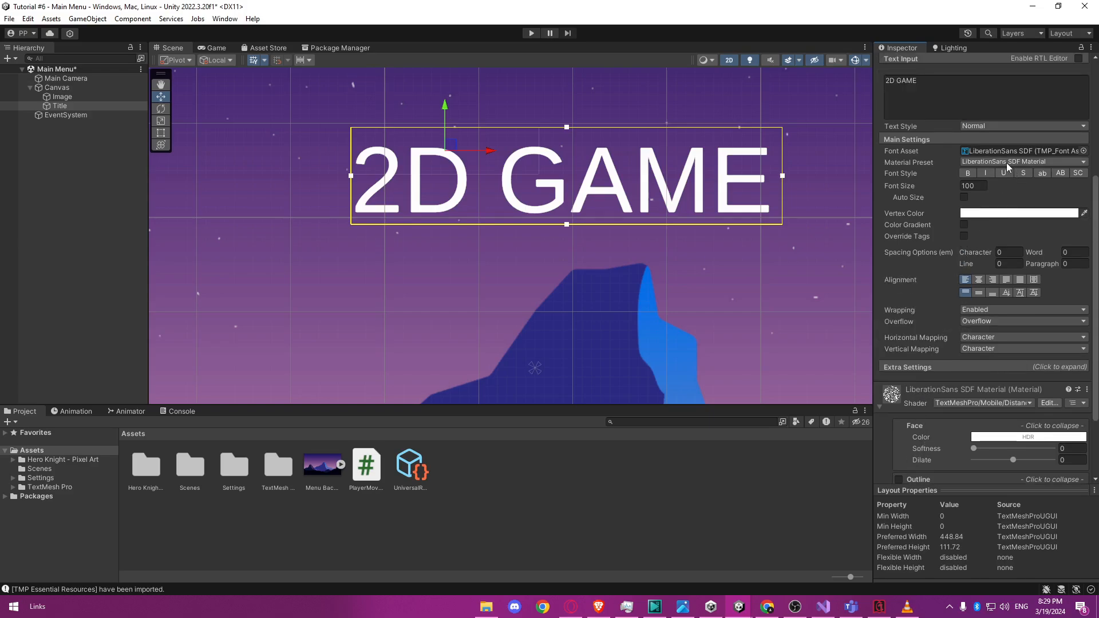
pyautogui.click(996, 160)
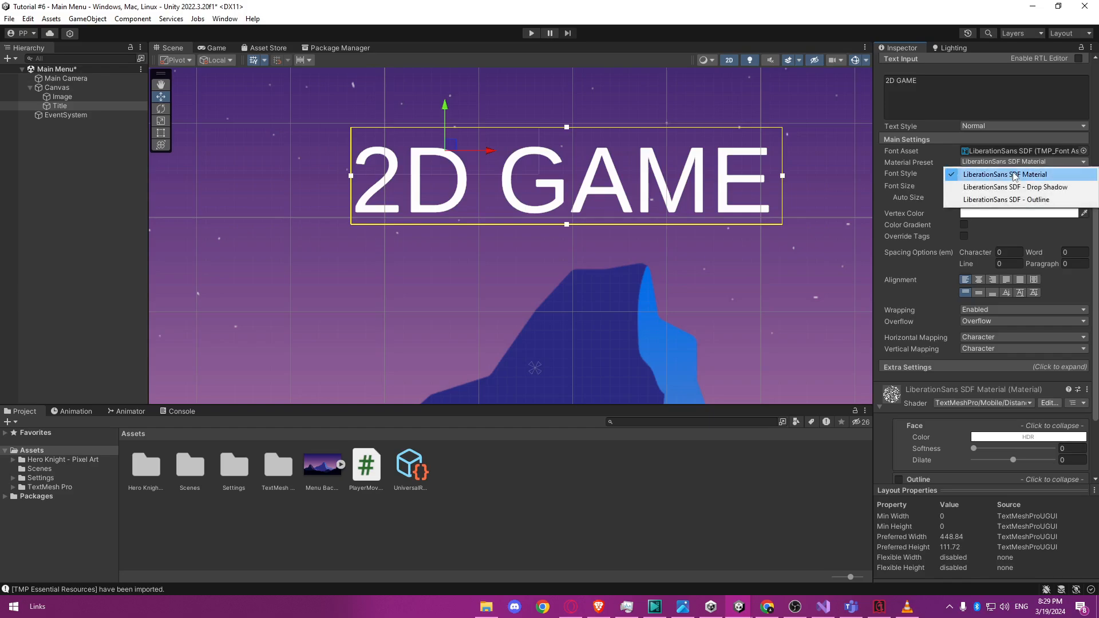
pyautogui.click(994, 203)
# Change the title's outline color to dark red and set its thickness to about 0.186.
pyautogui.scroll(-3, 943, 432)
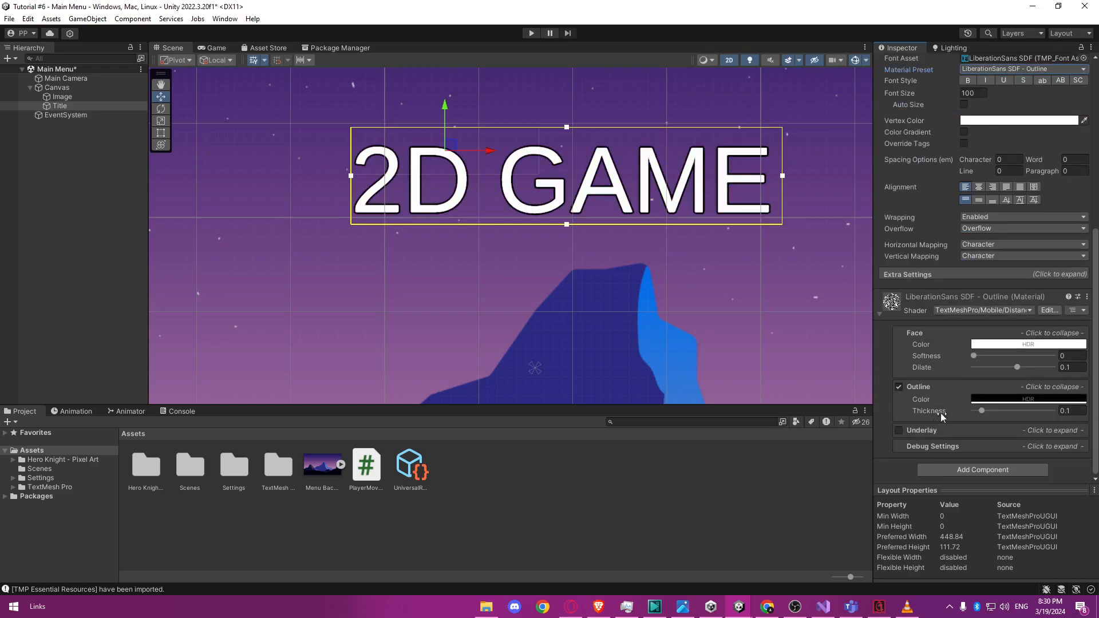
pyautogui.moveTo(985, 417)
pyautogui.mouseDown()
pyautogui.moveTo(1015, 417)
pyautogui.moveTo(992, 416)
pyautogui.mouseUp()
pyautogui.moveTo(983, 414)
pyautogui.mouseDown()
pyautogui.moveTo(1005, 414)
pyautogui.moveTo(977, 419)
pyautogui.mouseUp()
pyautogui.click(1002, 405)
pyautogui.moveTo(1017, 382); pyautogui.dragTo(1053, 394)
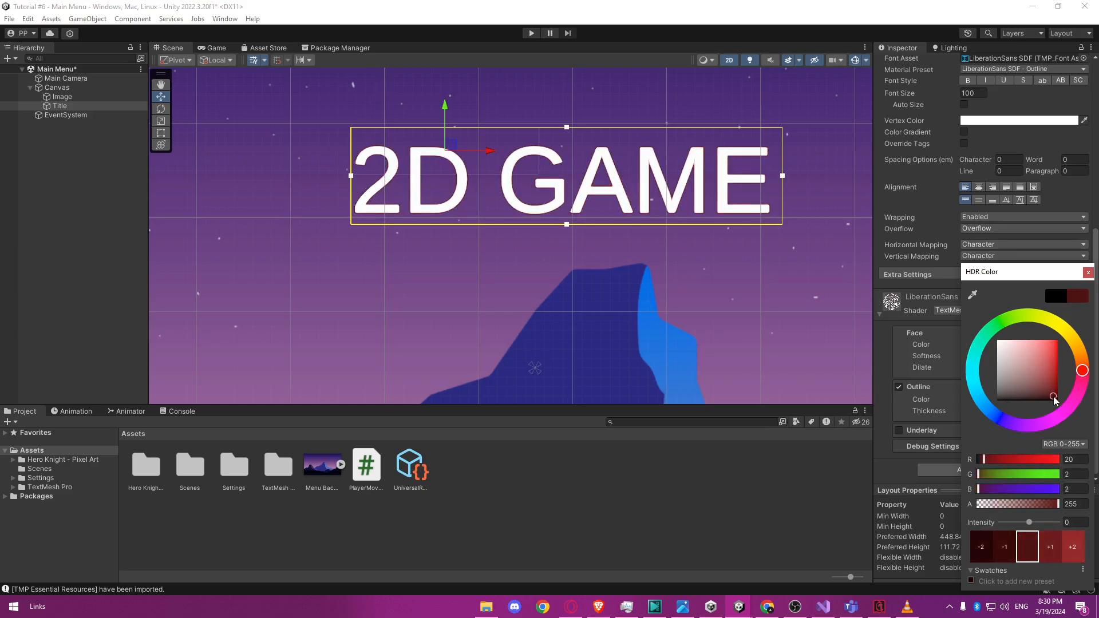
pyautogui.click(977, 411)
pyautogui.moveTo(977, 411); pyautogui.dragTo(988, 411)
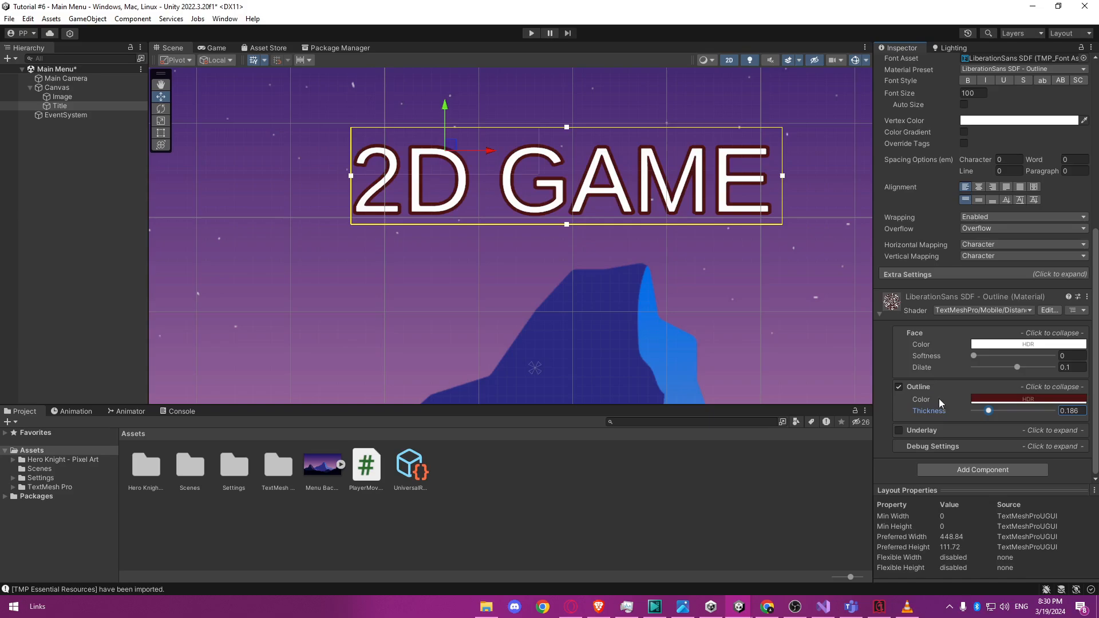
pyautogui.scroll(3, 939, 319)
pyautogui.click(771, 288)
pyautogui.scroll(-4, 689, 252)
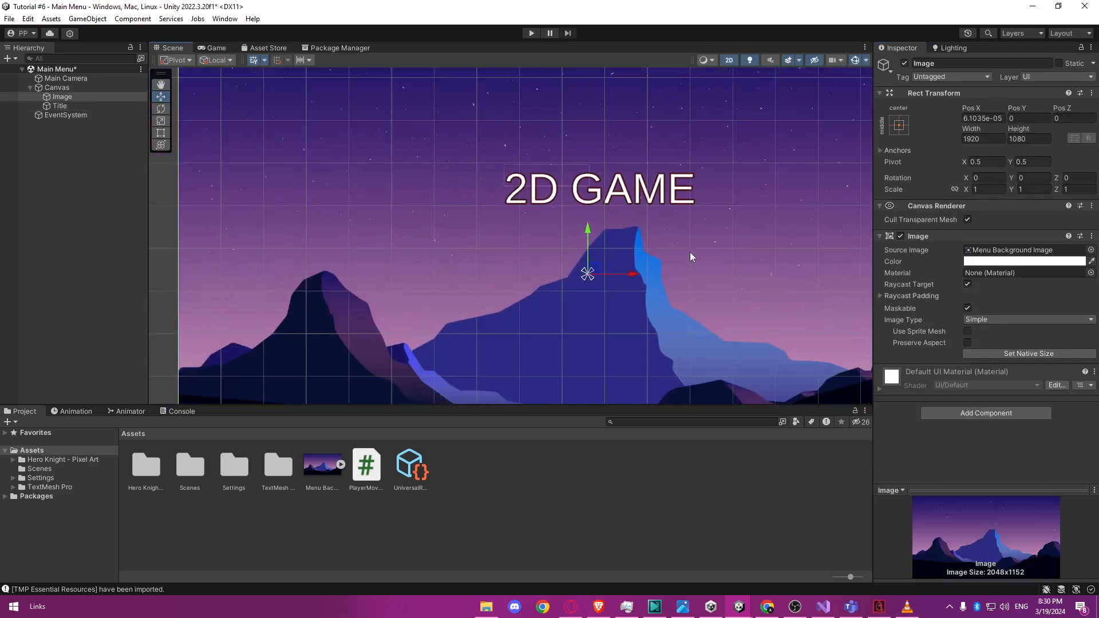
pyautogui.scroll(-3, 689, 252)
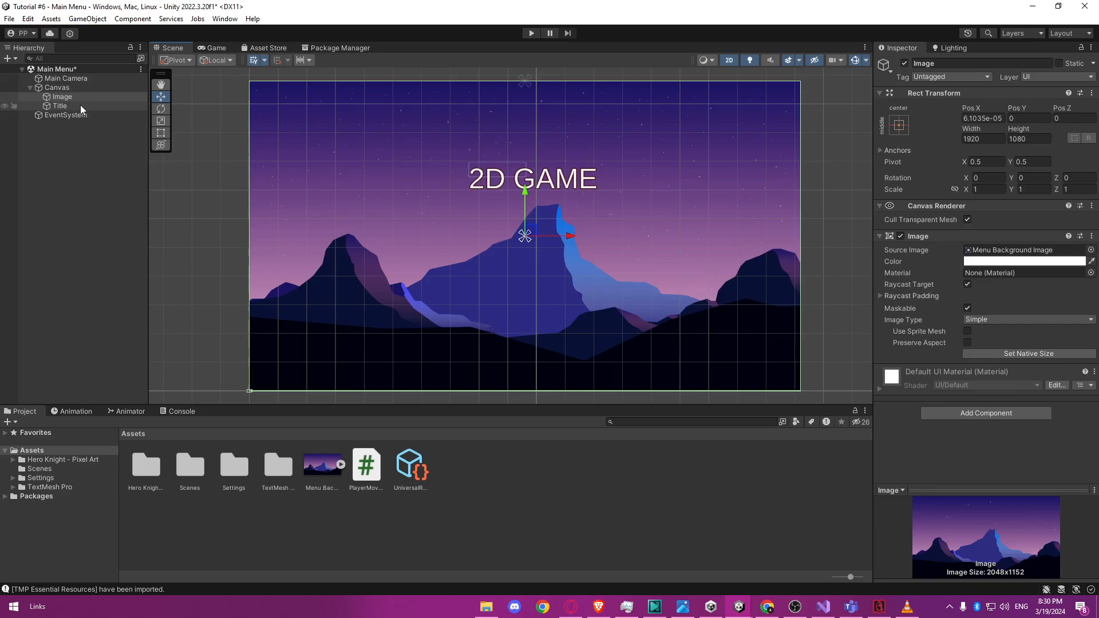
pyautogui.click(80, 106)
pyautogui.click(792, 241)
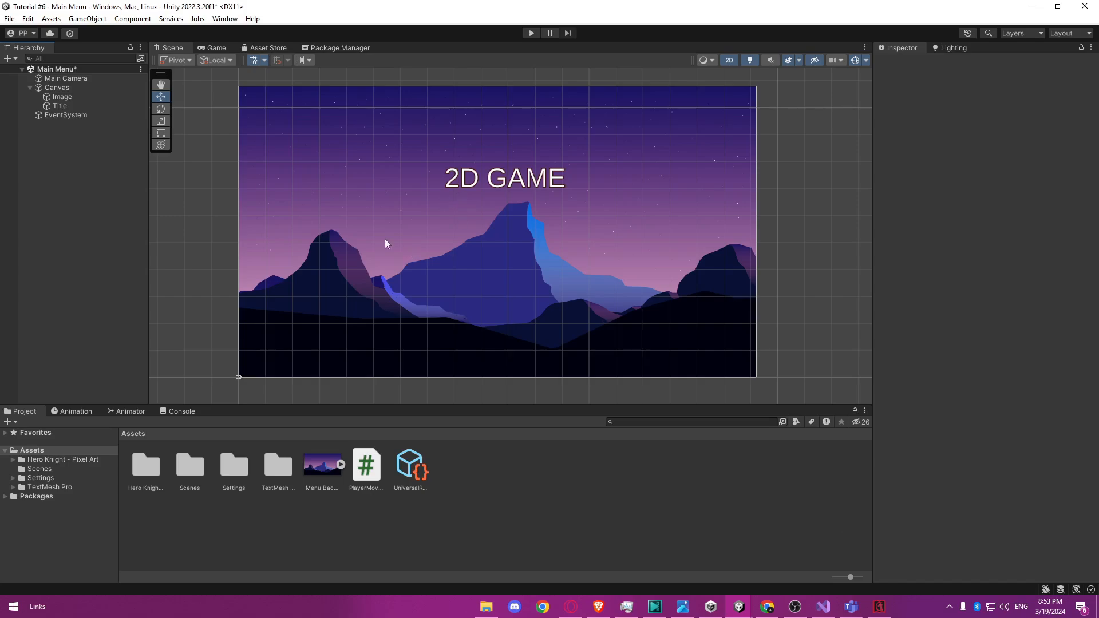
# Add a TextMeshPro button under the Canvas and name it Play.
pyautogui.click(65, 90)
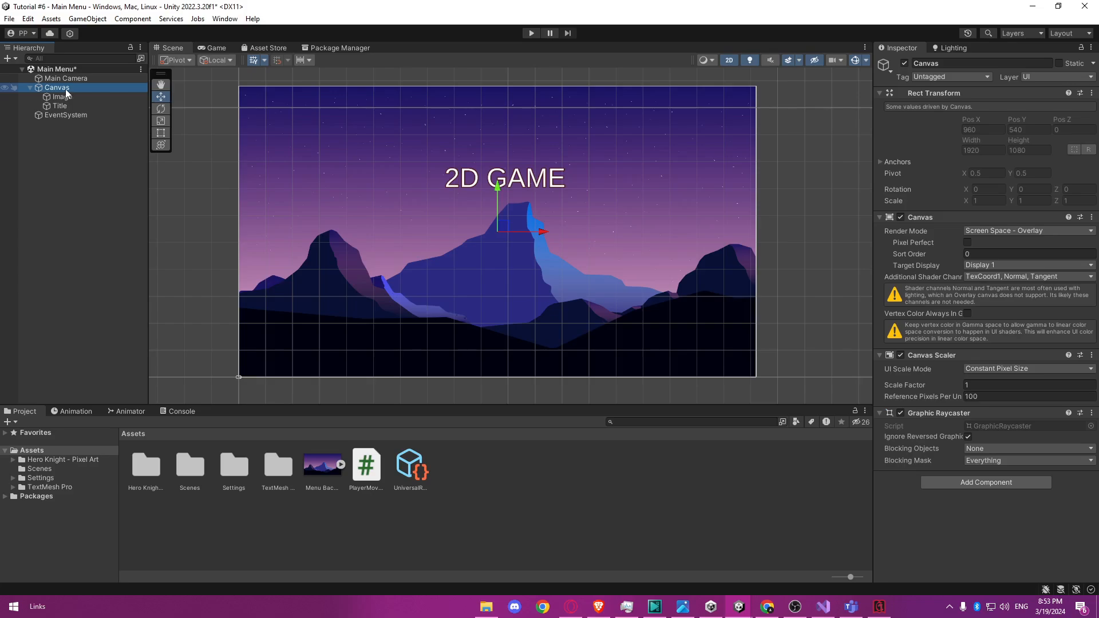
pyautogui.rightClick(65, 88)
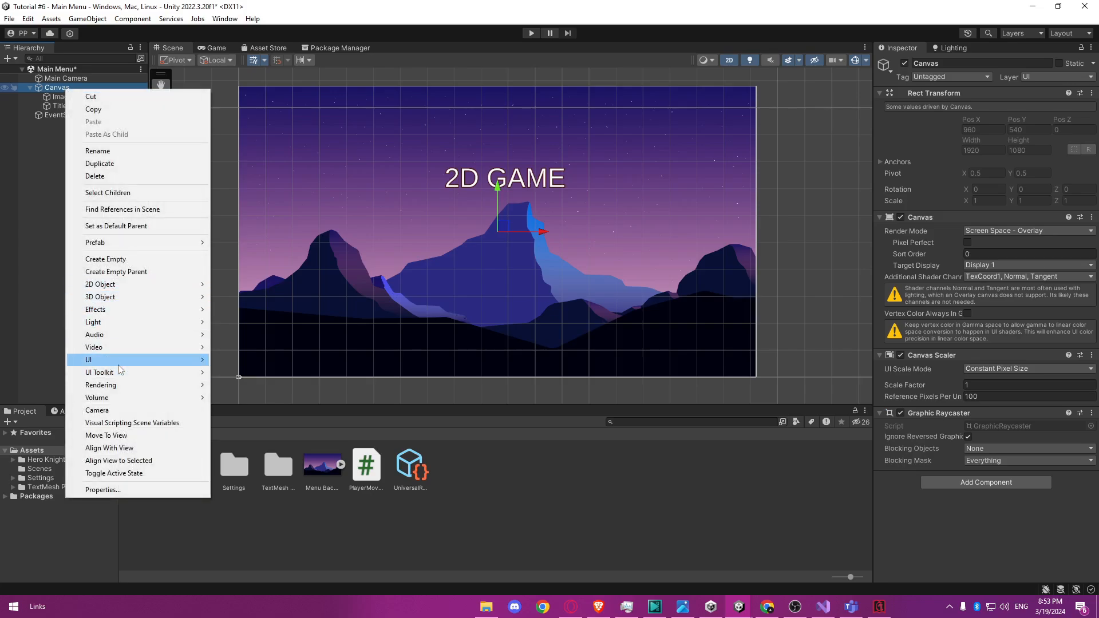
pyautogui.moveTo(118, 365)
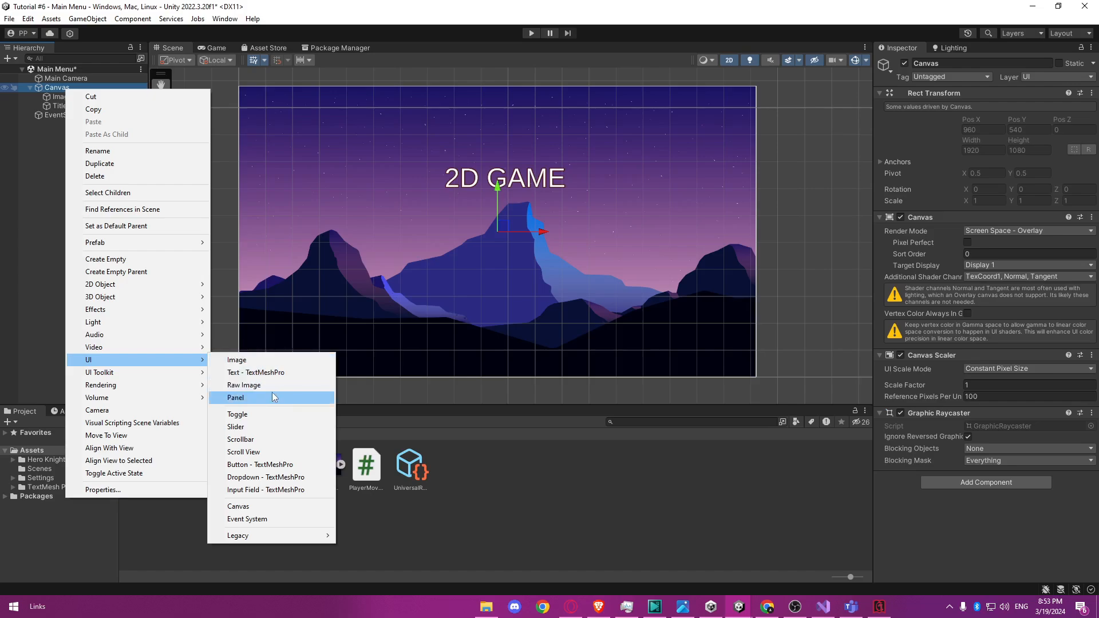
pyautogui.click(285, 468)
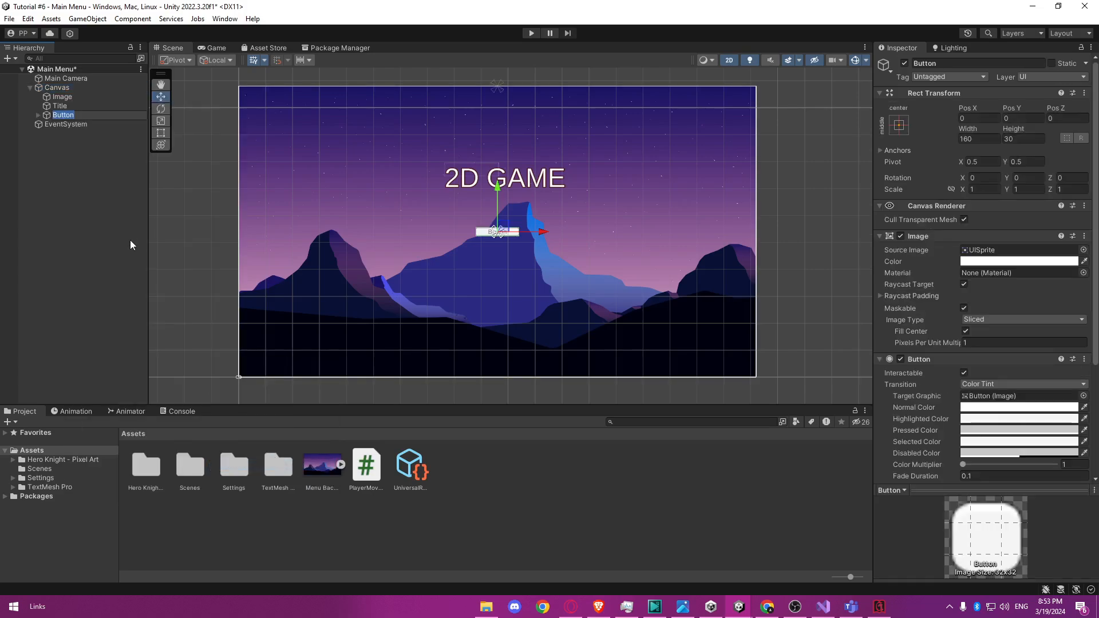
pyautogui.write('Play')
pyautogui.press('Return')
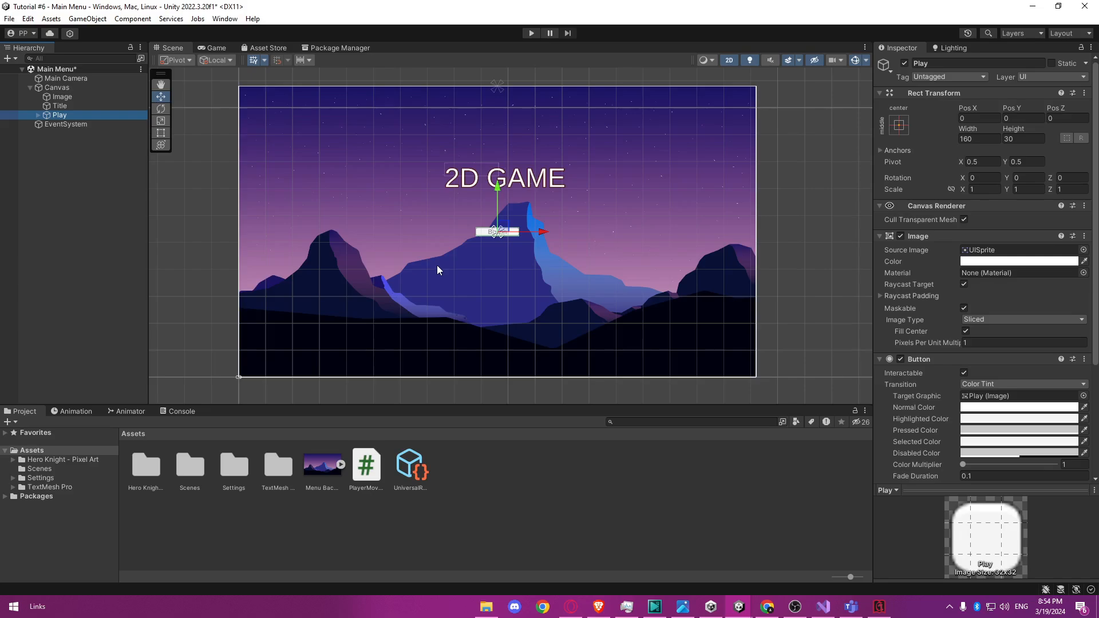
# Scale the Play button up uniformly to about 2.936 and place it below the title at Pos X 15, Pos Y 15.
pyautogui.press('r')
pyautogui.moveTo(497, 232); pyautogui.dragTo(632, 248)
pyautogui.press('w')
pyautogui.moveTo(532, 236); pyautogui.dragTo(506, 212)
pyautogui.scroll(5, 534, 269)
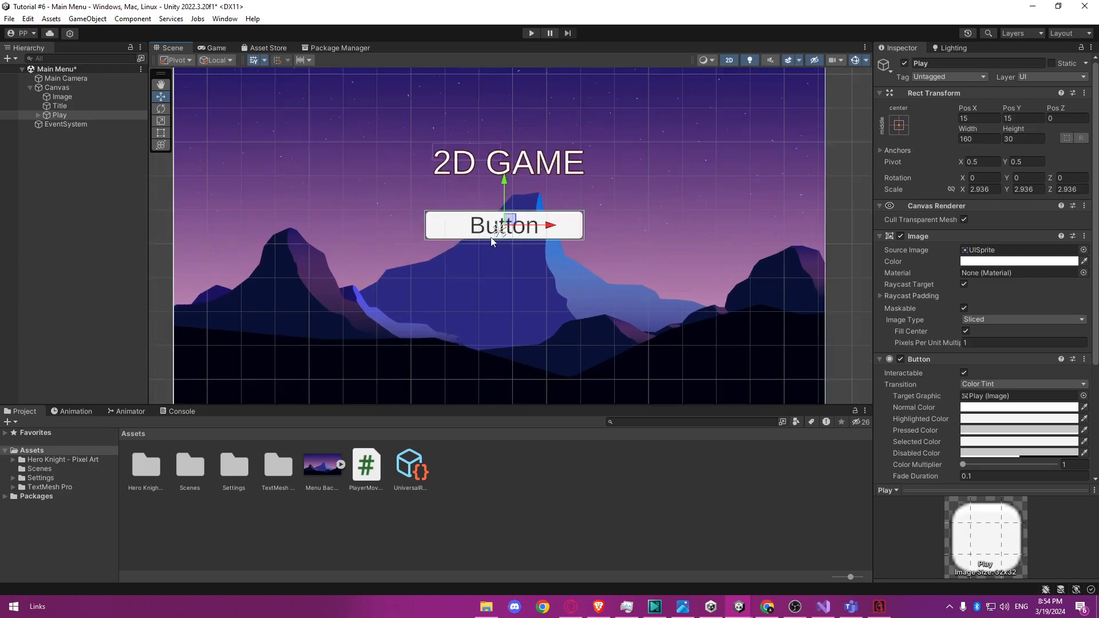
pyautogui.scroll(3, 538, 290)
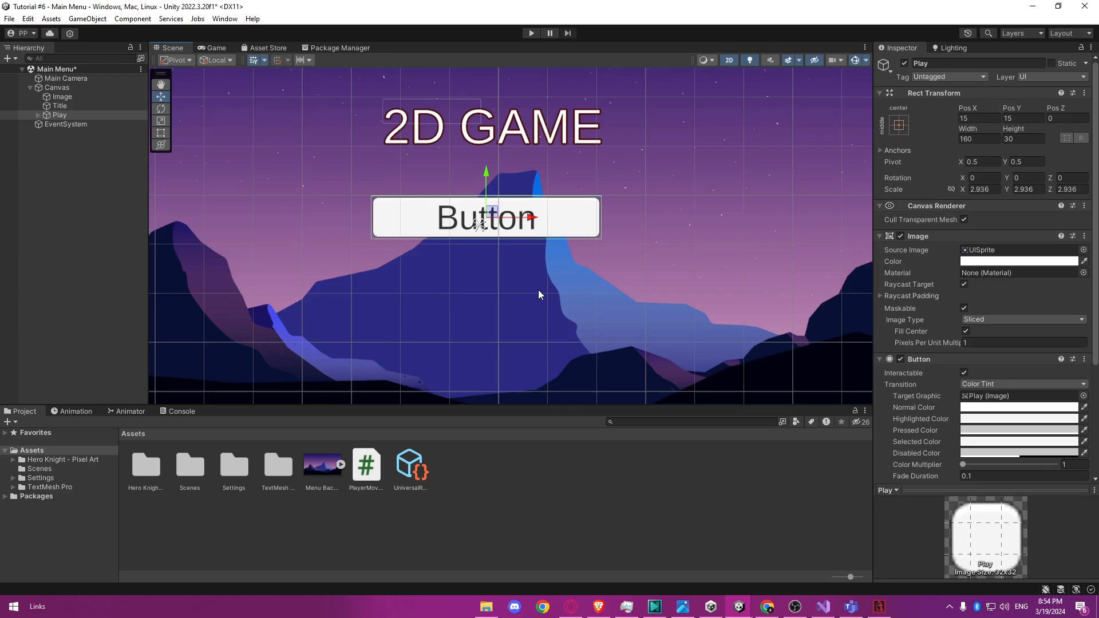
pyautogui.moveTo(521, 238); pyautogui.dragTo(536, 256, button='middle')
pyautogui.scroll(3, 528, 256)
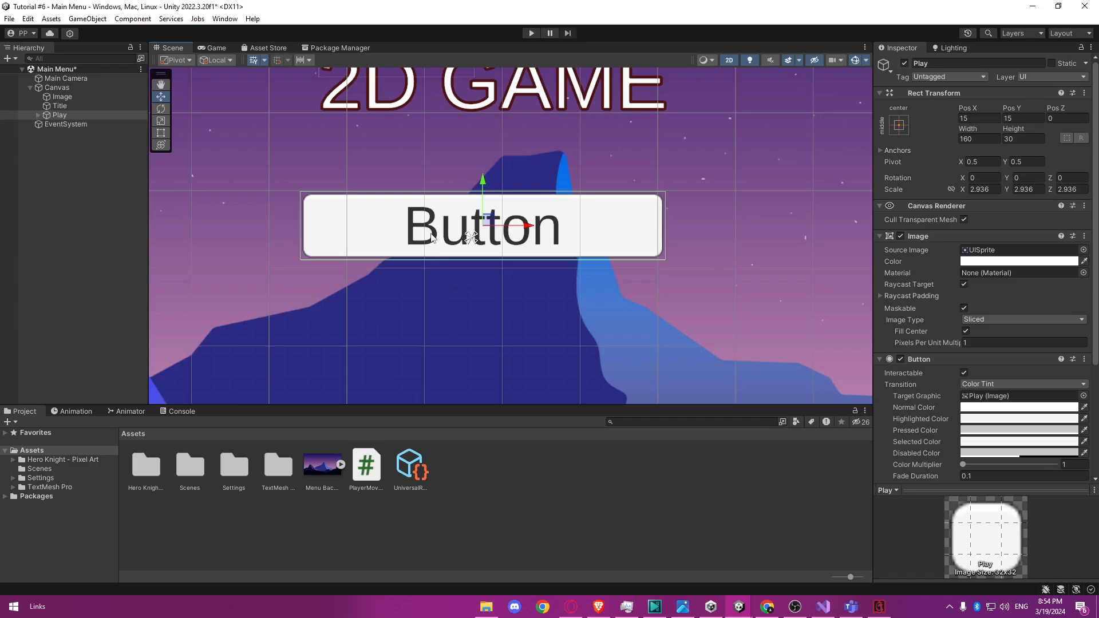
# Change the Play button's label text to "Play", and collapse the button's children in the hierarchy.
pyautogui.click(54, 115)
pyautogui.click(39, 115)
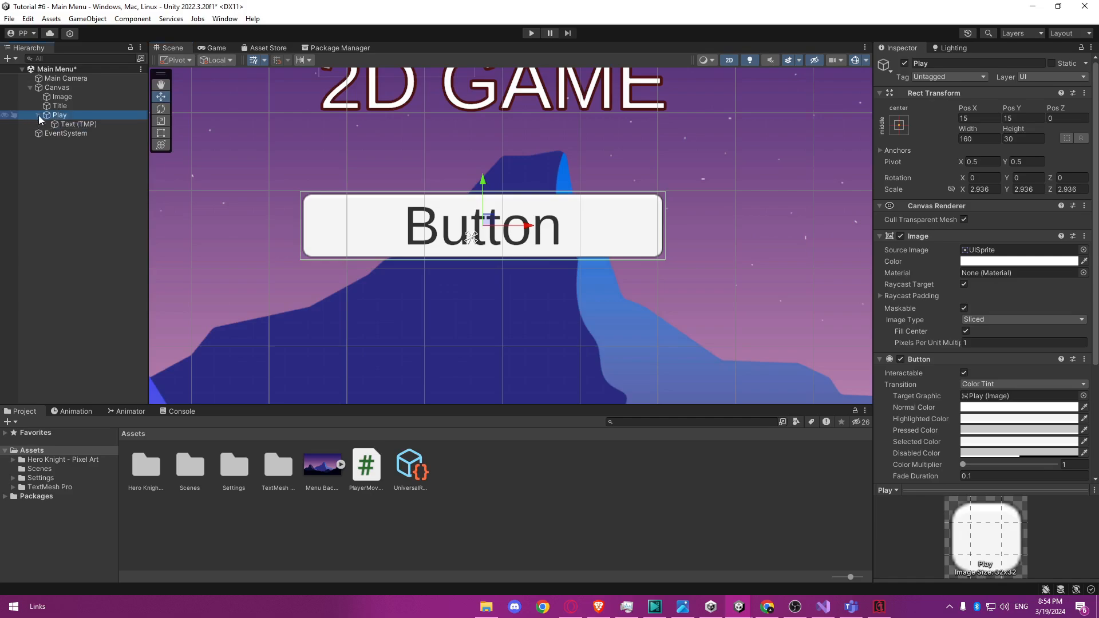
pyautogui.click(67, 125)
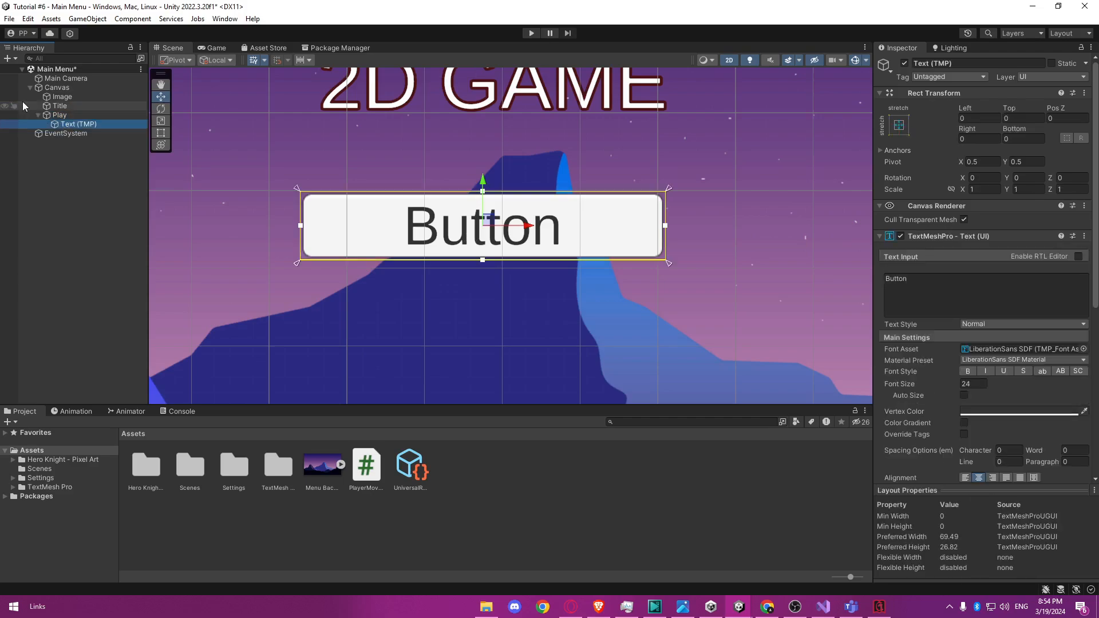
pyautogui.click(932, 288)
pyautogui.click(917, 285)
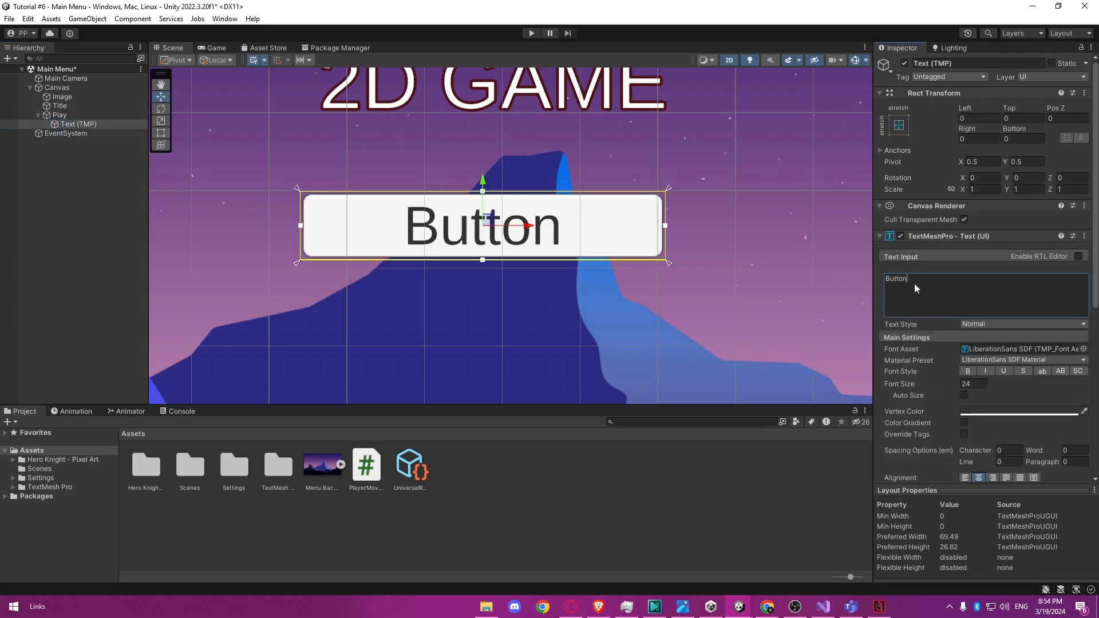
pyautogui.moveTo(899, 280); pyautogui.dragTo(885, 280)
pyautogui.write('Play')
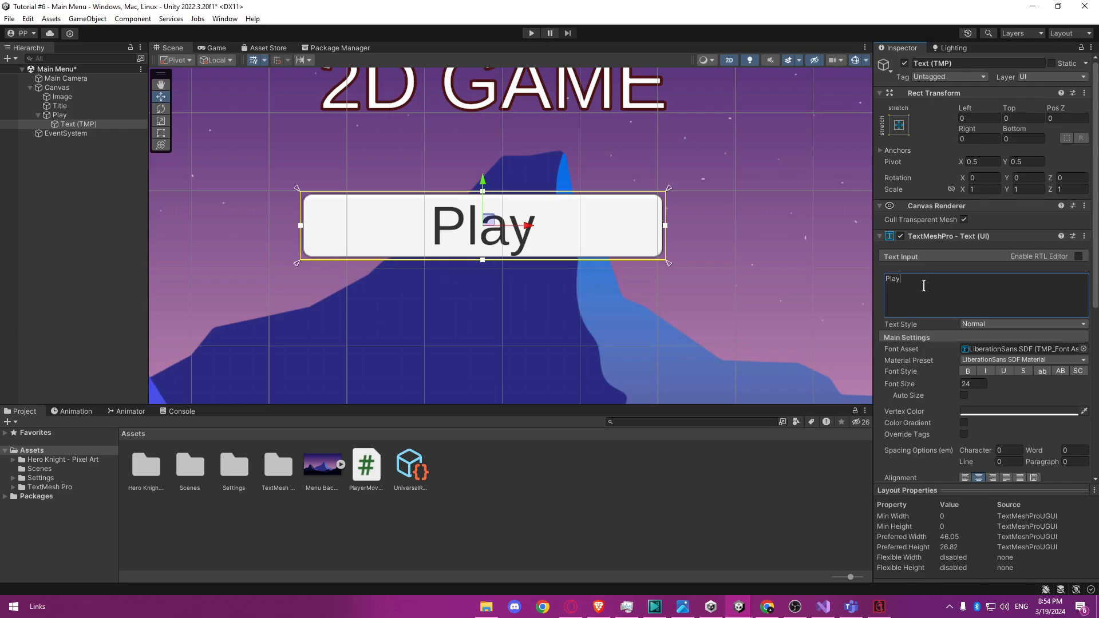
pyautogui.click(710, 238)
pyautogui.scroll(-3, 712, 243)
pyautogui.moveTo(712, 241); pyautogui.dragTo(592, 208, button='middle')
pyautogui.click(38, 116)
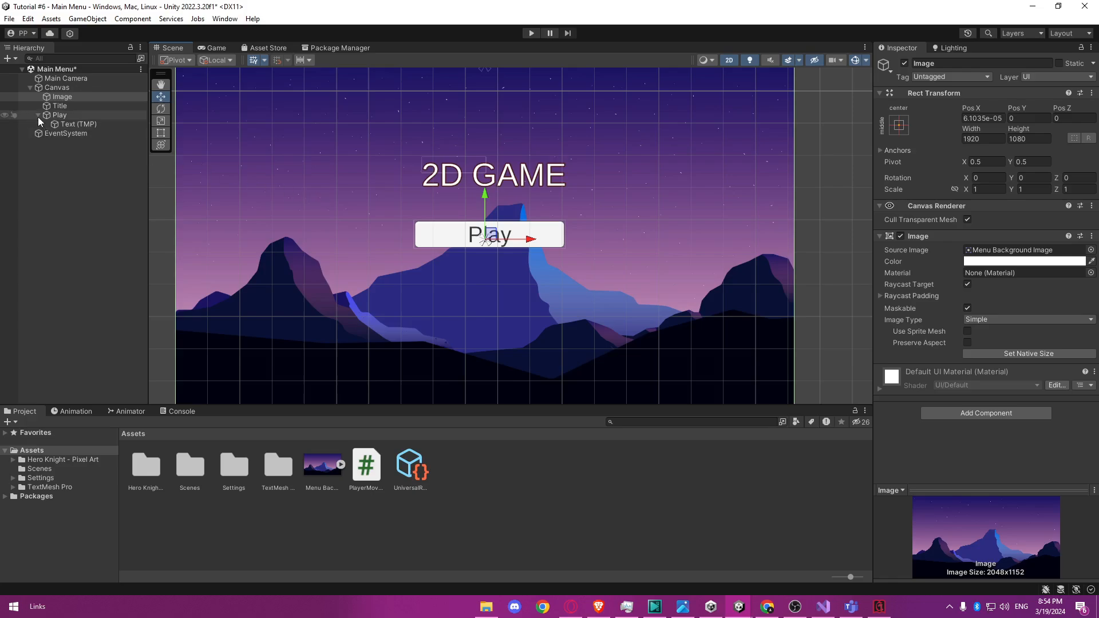
# Duplicate the Play button as Quit and move the copy below the original to a Pos Y of about -106.
pyautogui.click(77, 116)
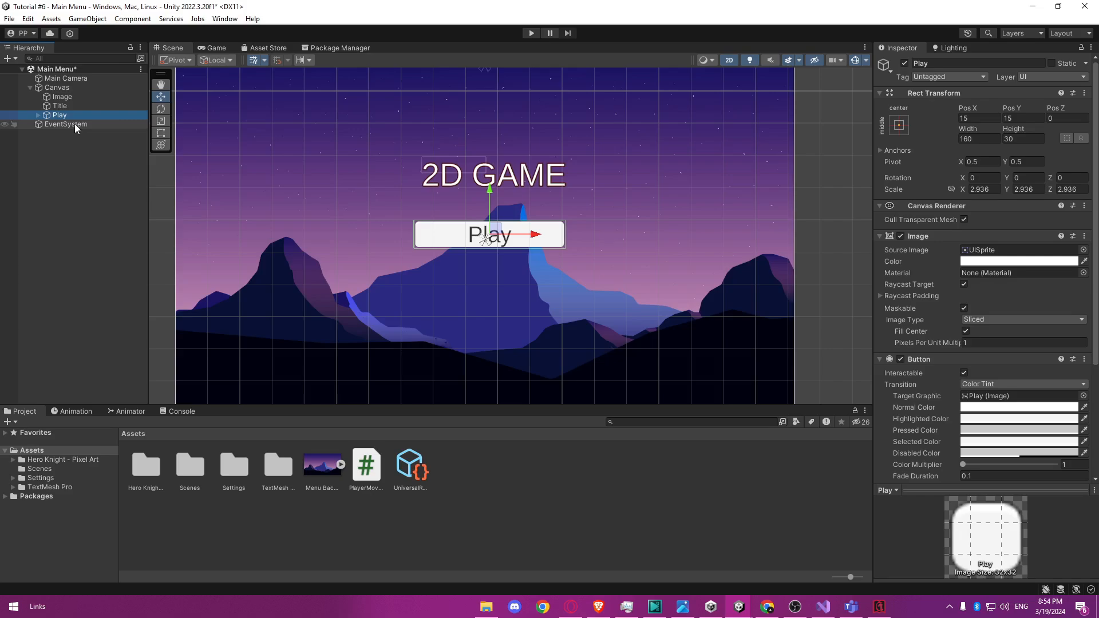
pyautogui.hotkey('ctrl', 'd')
pyautogui.press('F2')
pyautogui.write('Quit')
pyautogui.press('Return')
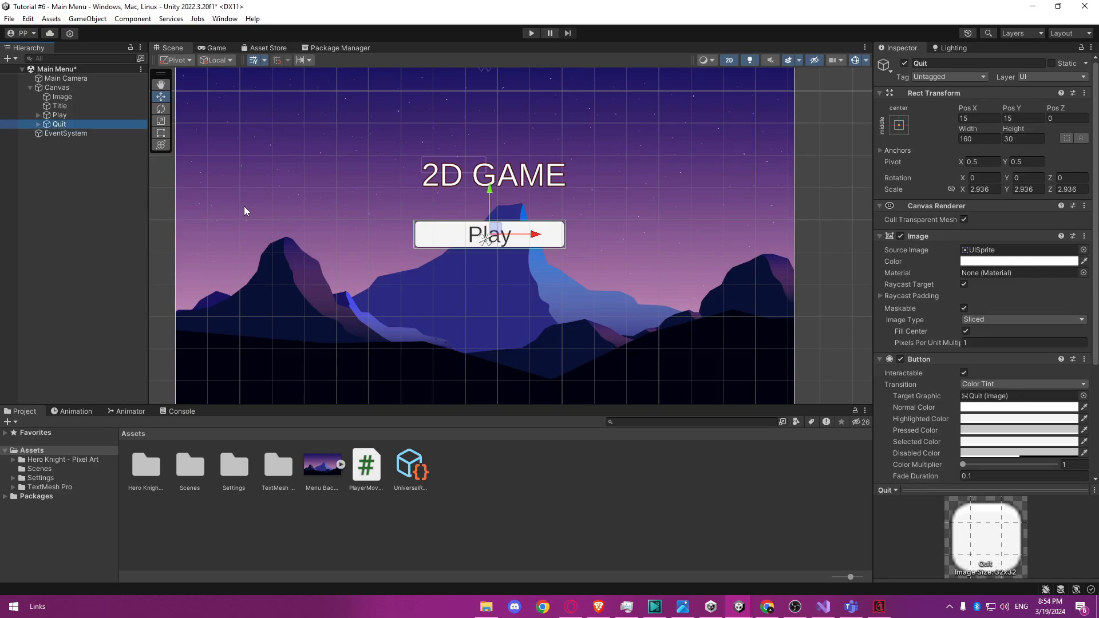
pyautogui.moveTo(490, 206); pyautogui.dragTo(582, 244)
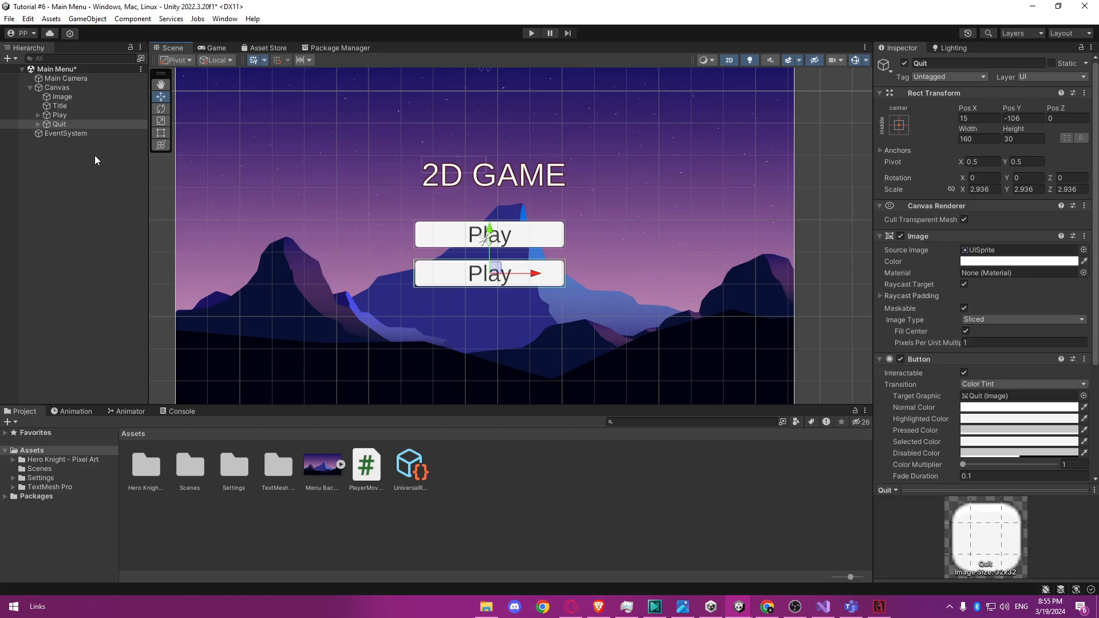
# Change the Quit button's label text to "Quit".
pyautogui.click(38, 124)
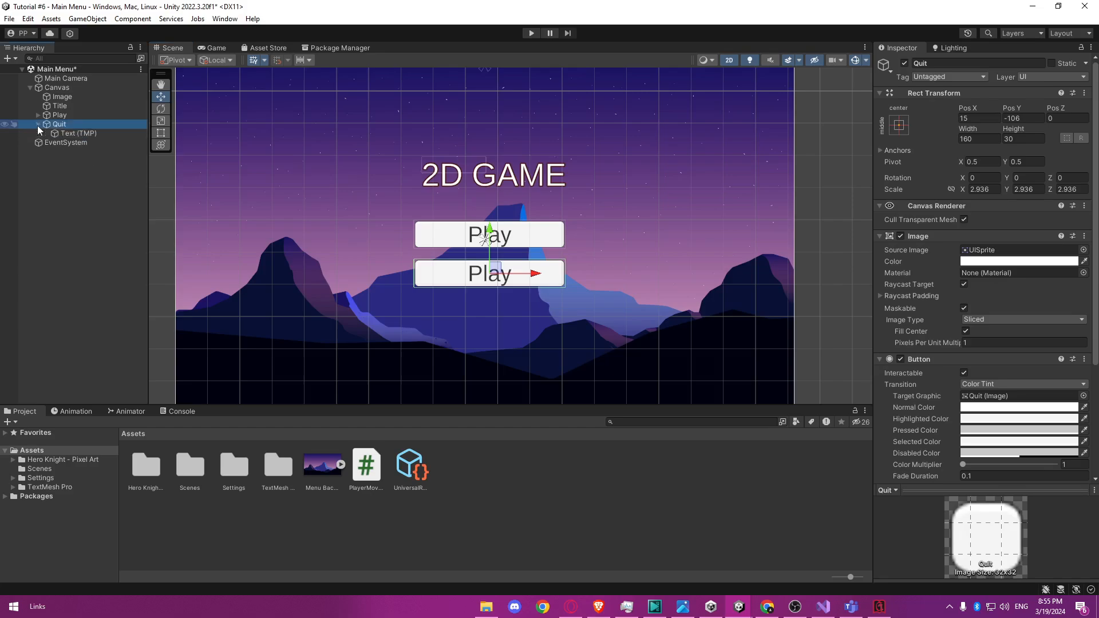
pyautogui.click(82, 136)
pyautogui.click(890, 284)
pyautogui.write('Quit')
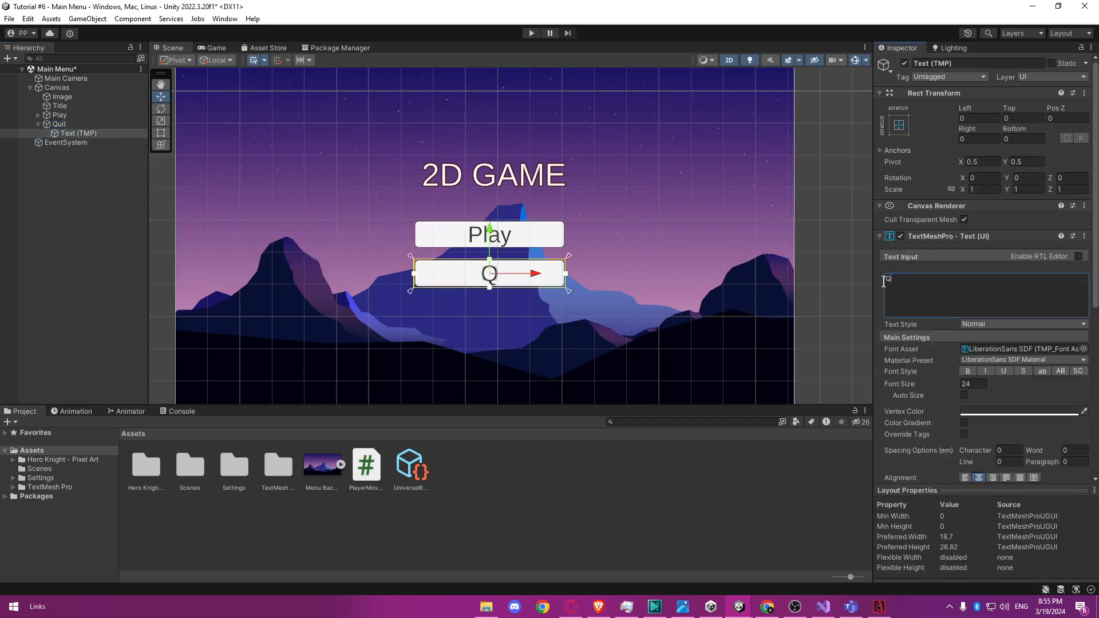
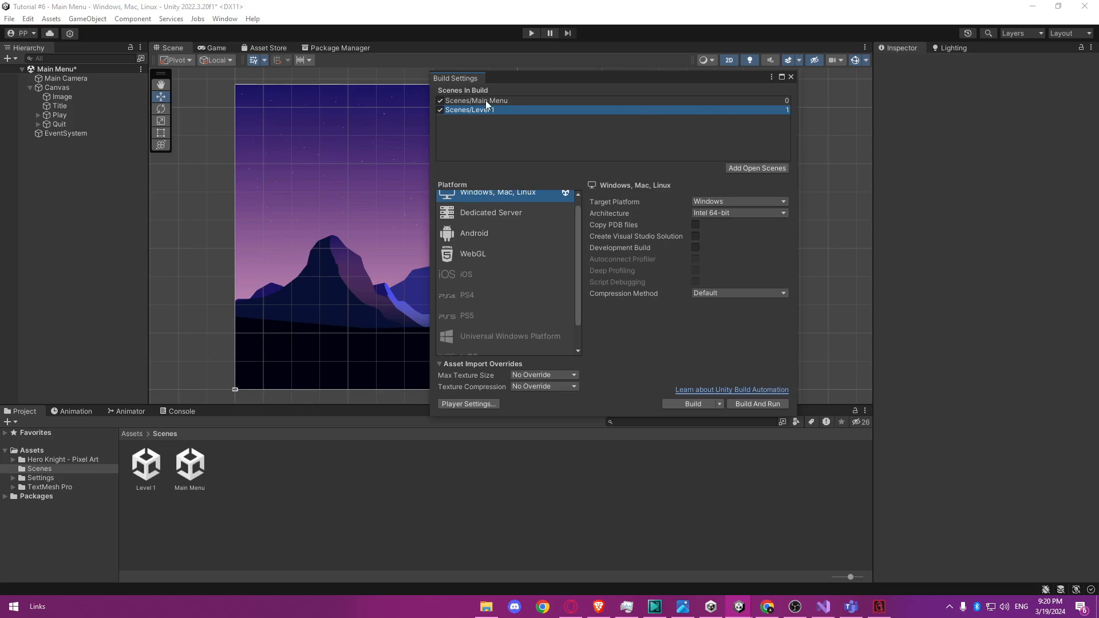
# Check the order of the Main Menu and Level 1 scenes in the build settings, and close the dialog.
pyautogui.click(486, 101)
pyautogui.click(767, 110)
pyautogui.click(791, 76)
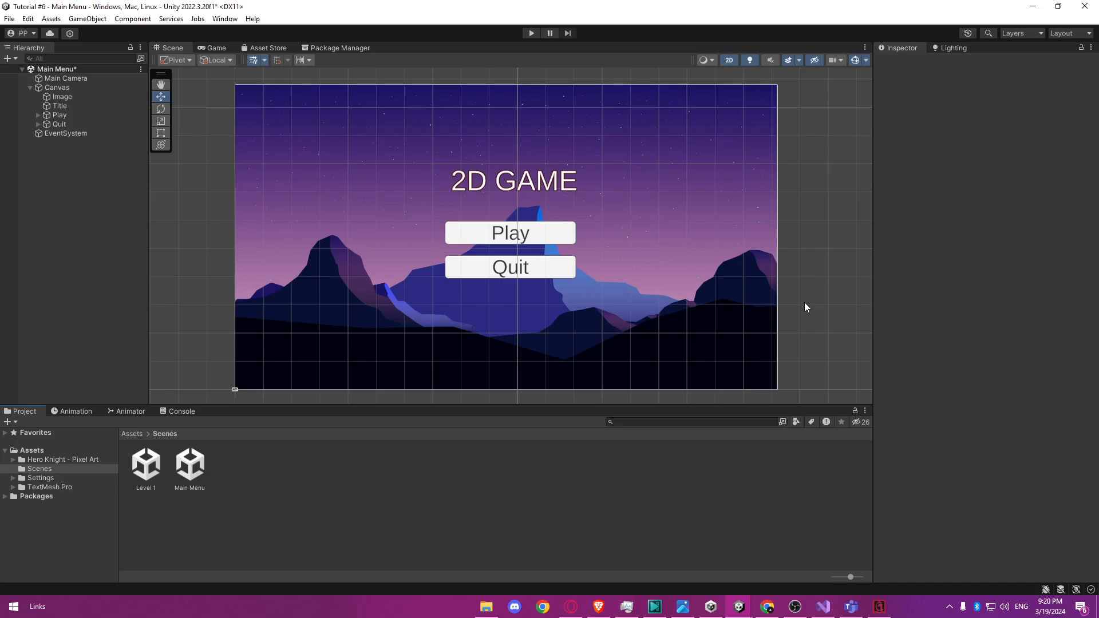
pyautogui.click(545, 239)
pyautogui.click(552, 268)
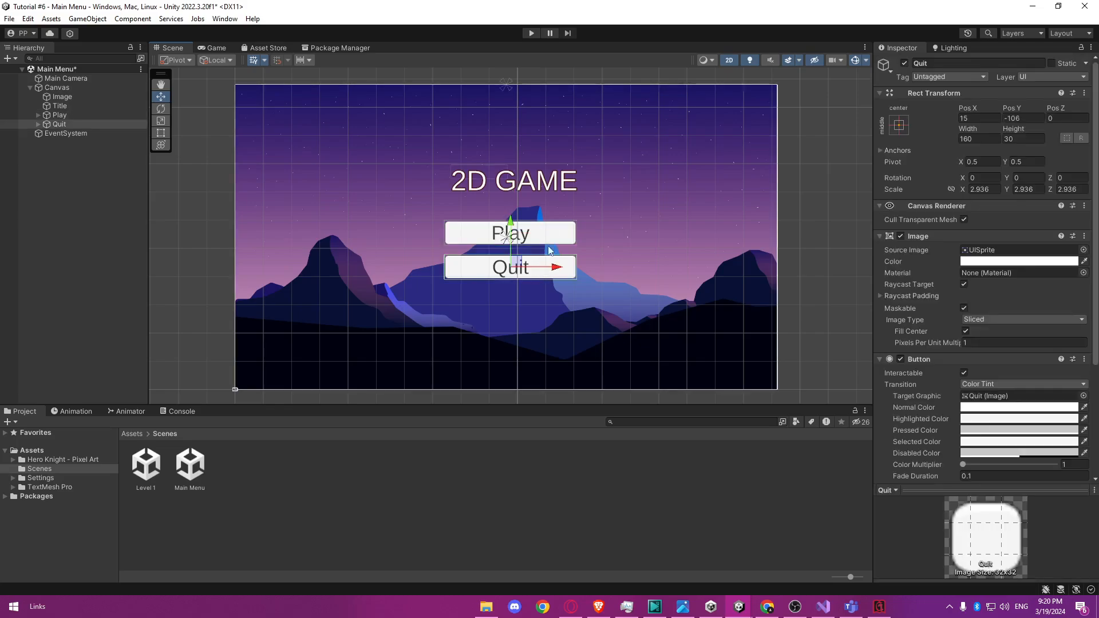
pyautogui.click(557, 236)
pyautogui.click(551, 270)
pyautogui.click(554, 237)
pyautogui.click(553, 270)
# Create a C# script called SceneManagement in the Assets folder and open it in Visual Studio.
pyautogui.click(53, 454)
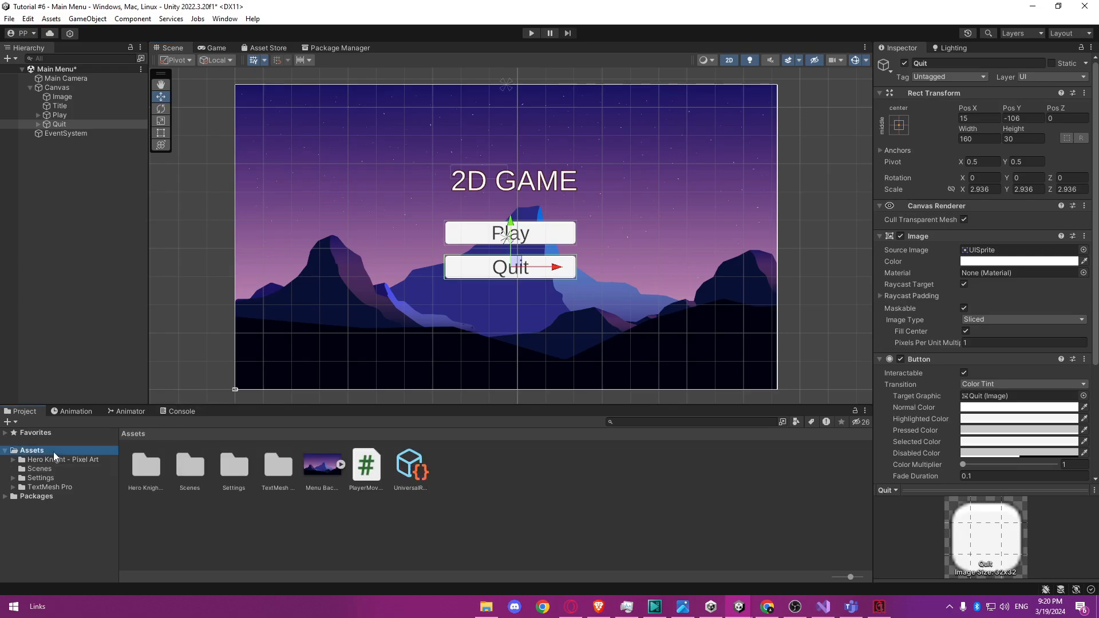
pyautogui.rightClick(434, 507)
pyautogui.moveTo(486, 193)
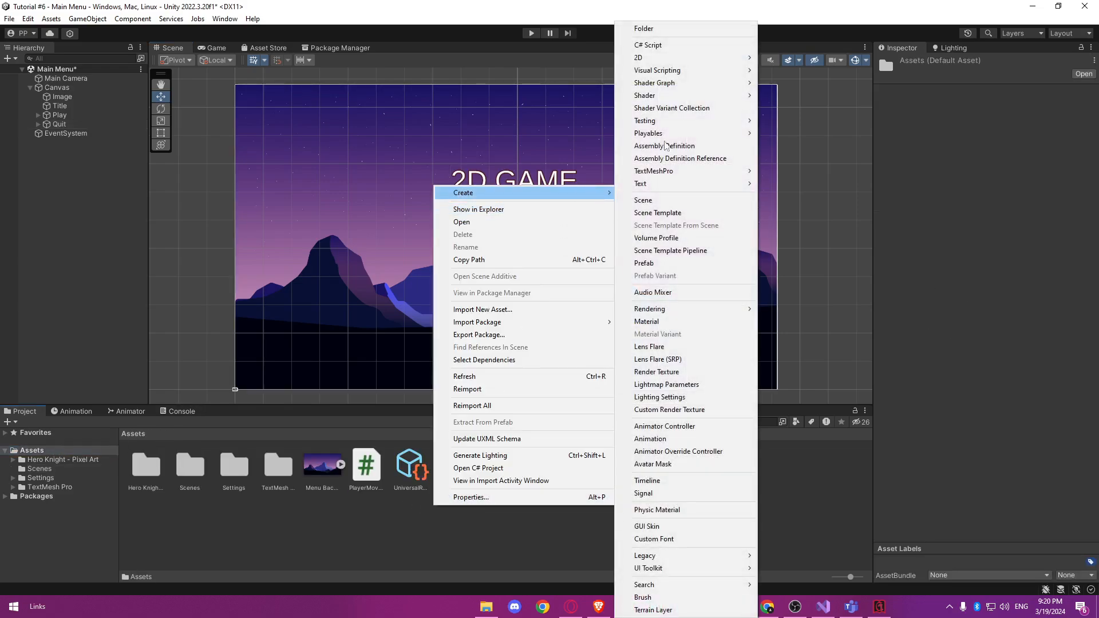
pyautogui.click(708, 49)
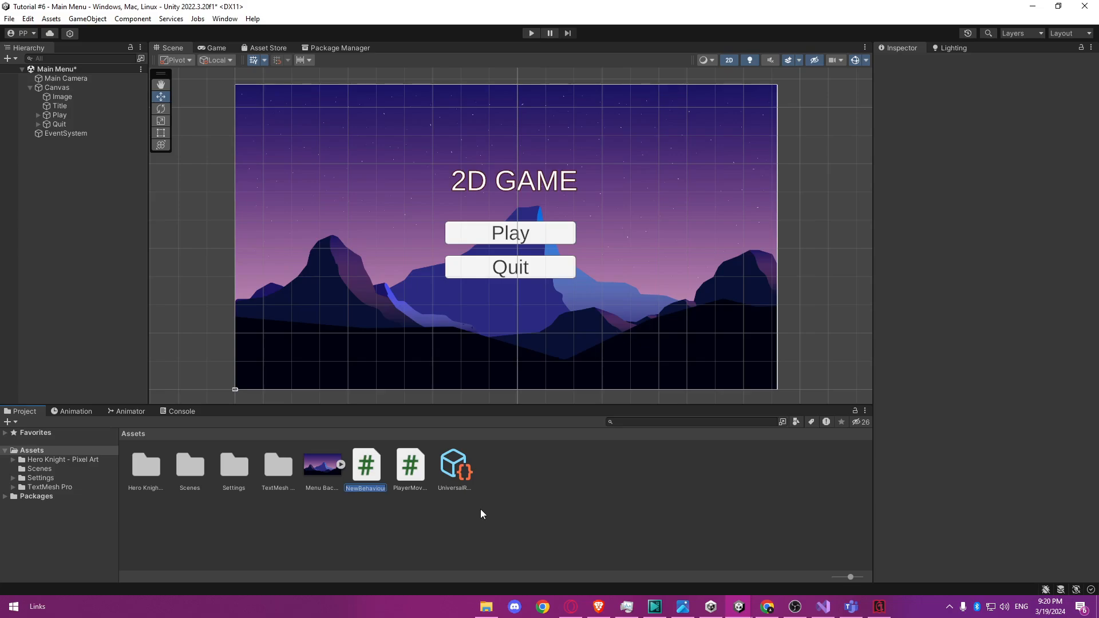
pyautogui.write('SceneManager')
pyautogui.press('Return')
pyautogui.doubleClick(410, 466)
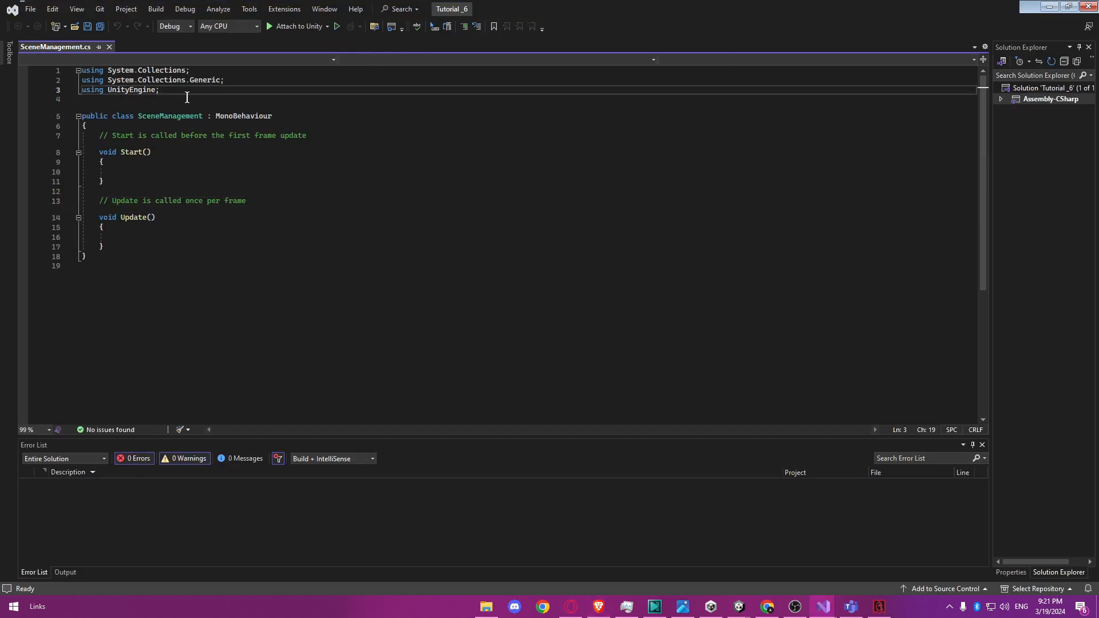
# Add a using directive for UnityEngine.SceneManagement and delete the default Start and Update methods from the script.
pyautogui.press('Return')
pyautogui.write('using Unity')
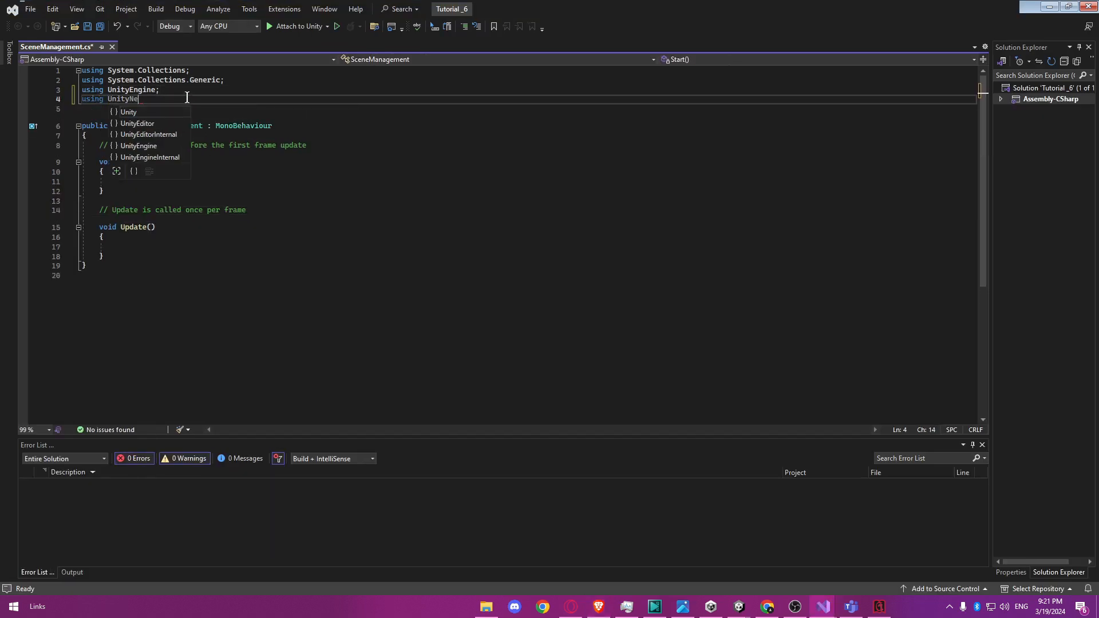
pyautogui.write('Engine.SceneManagement;')
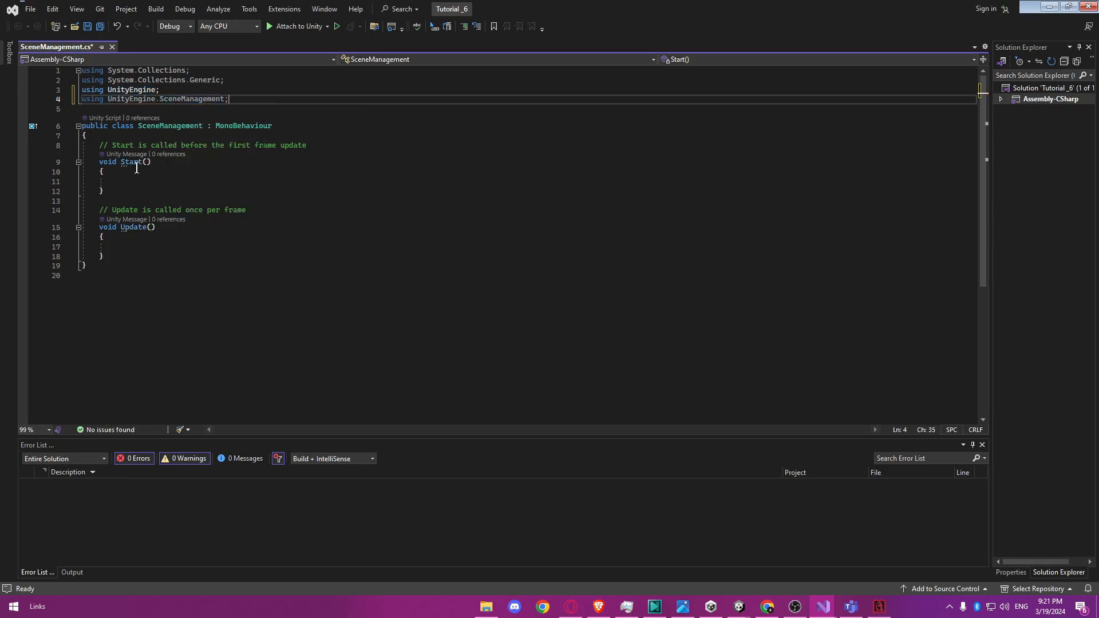
pyautogui.moveTo(115, 257); pyautogui.dragTo(98, 149)
pyautogui.press('Delete')
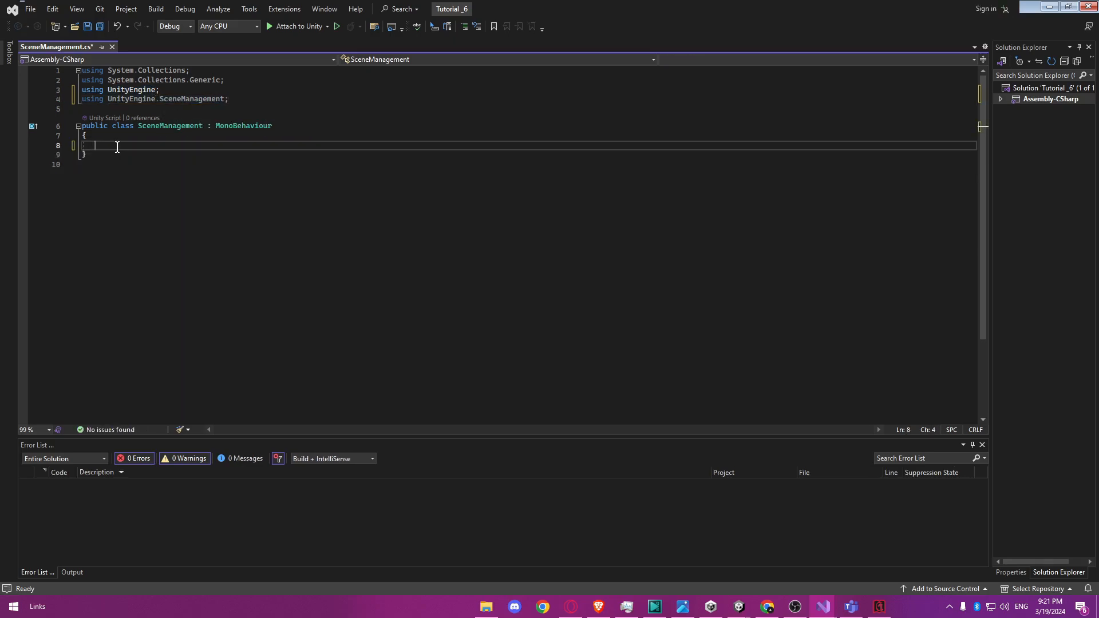
# Write a public void PlayGame() method in the class that calls SceneManager.LoadSceneAsync(1).
pyautogui.write('public void PlayGa')
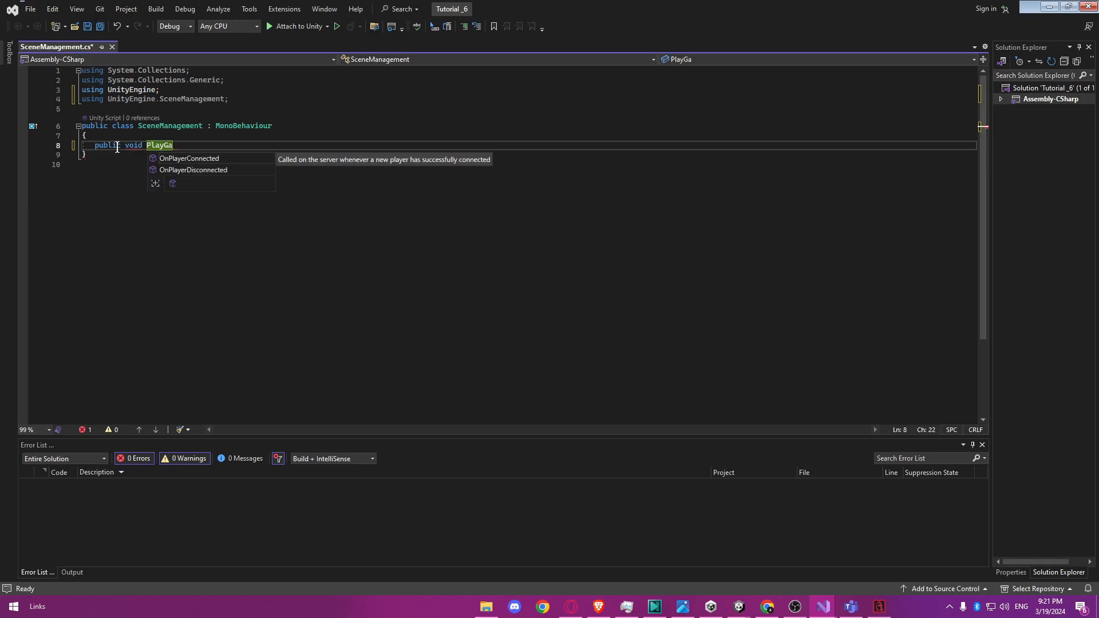
pyautogui.write('me()')
pyautogui.press('Return')
pyautogui.write('{')
pyautogui.press('Return')
pyautogui.write('Scene')
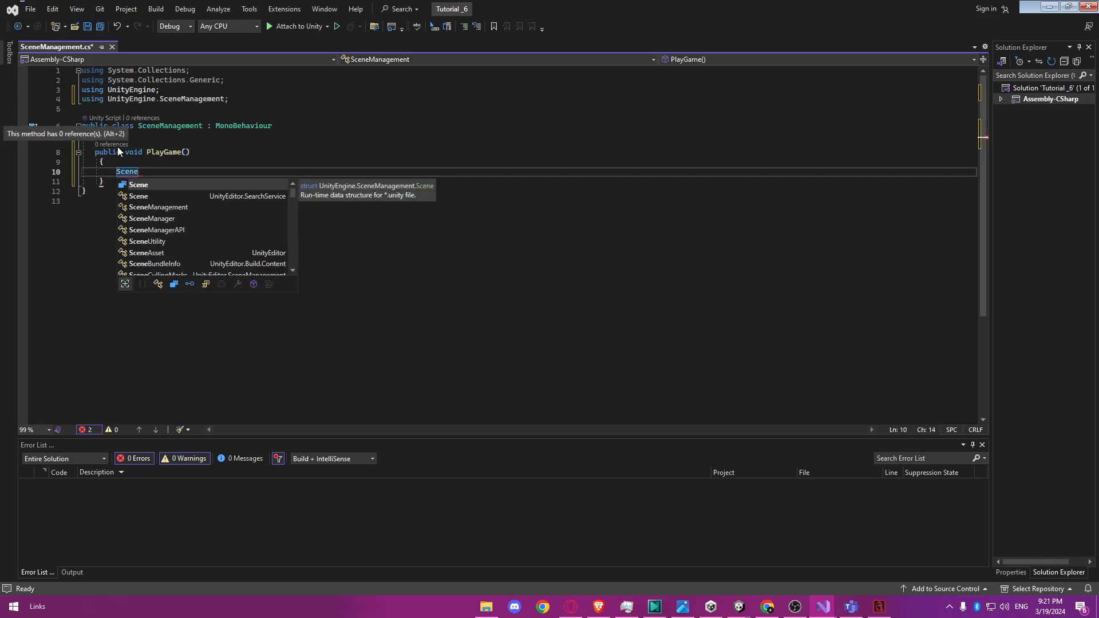
pyautogui.write('Manager.LoadSceneAsync')
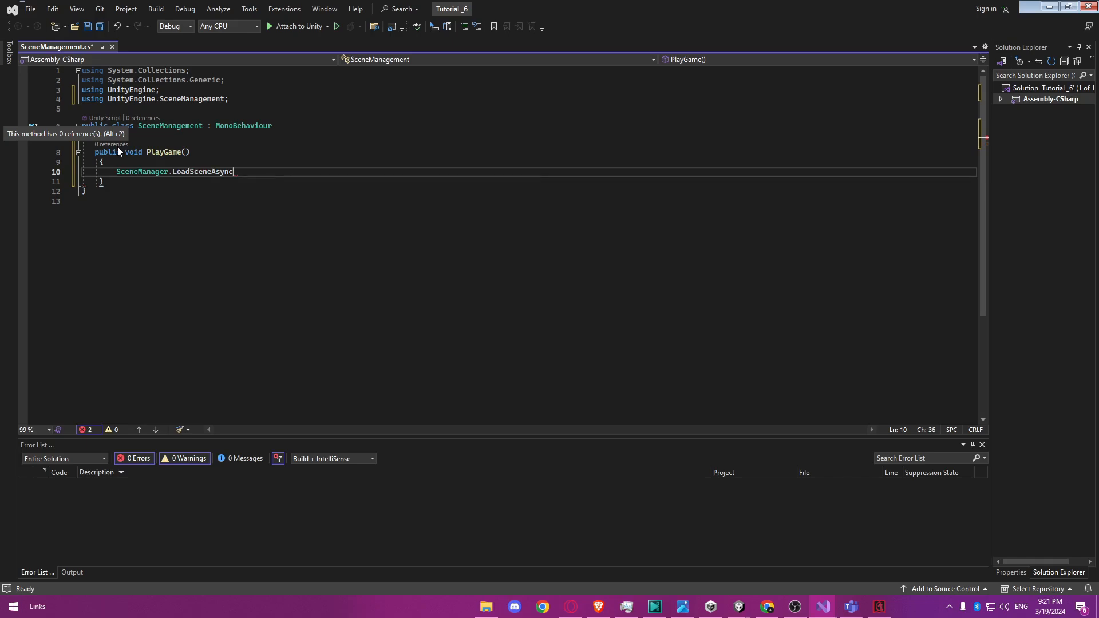
pyautogui.write('(1);')
# Add a public void QuitGame() method below PlayGame that calls Application.Quit().
pyautogui.click(128, 181)
pyautogui.press('Return')
pyautogui.press('Return')
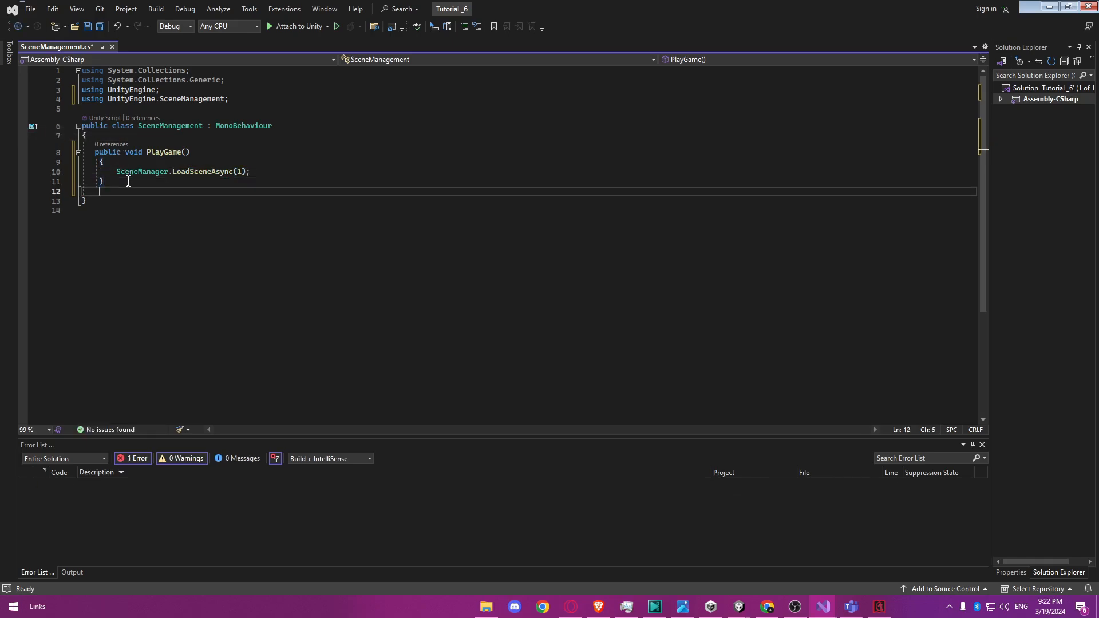
pyautogui.write('public void')
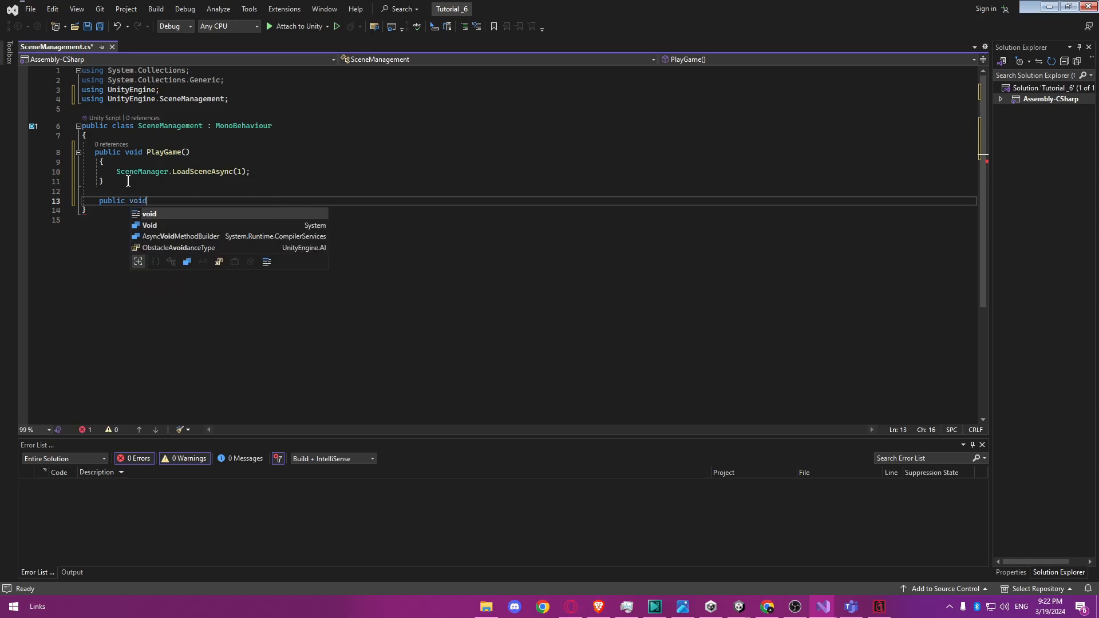
pyautogui.write(' QuitGame()')
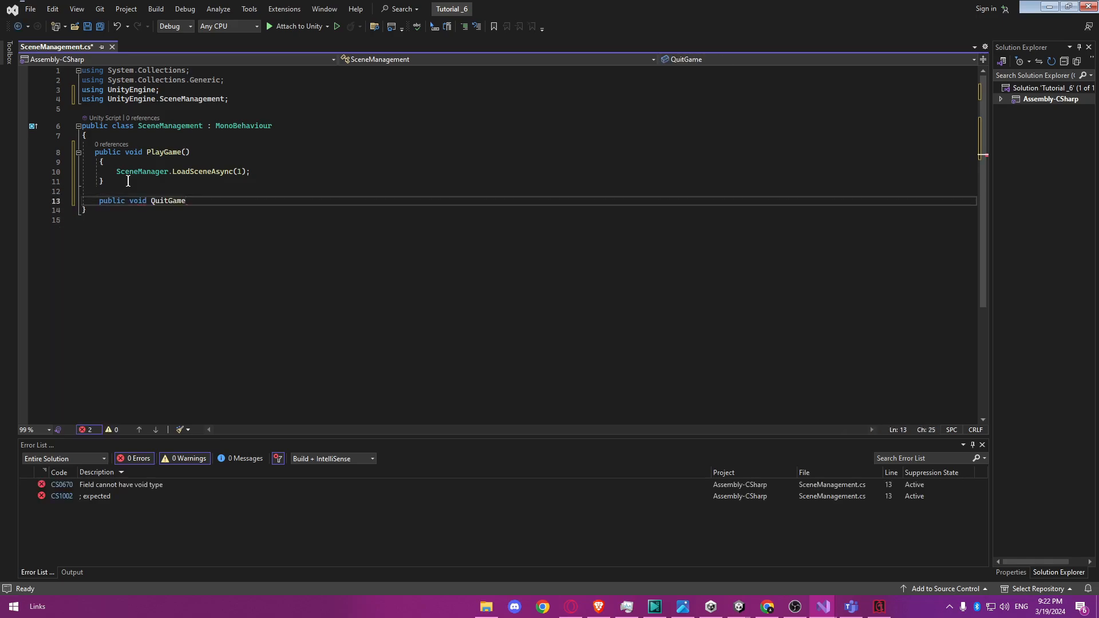
pyautogui.press('Return')
pyautogui.write('{')
pyautogui.press('Return')
pyautogui.write('Application.Quit;')
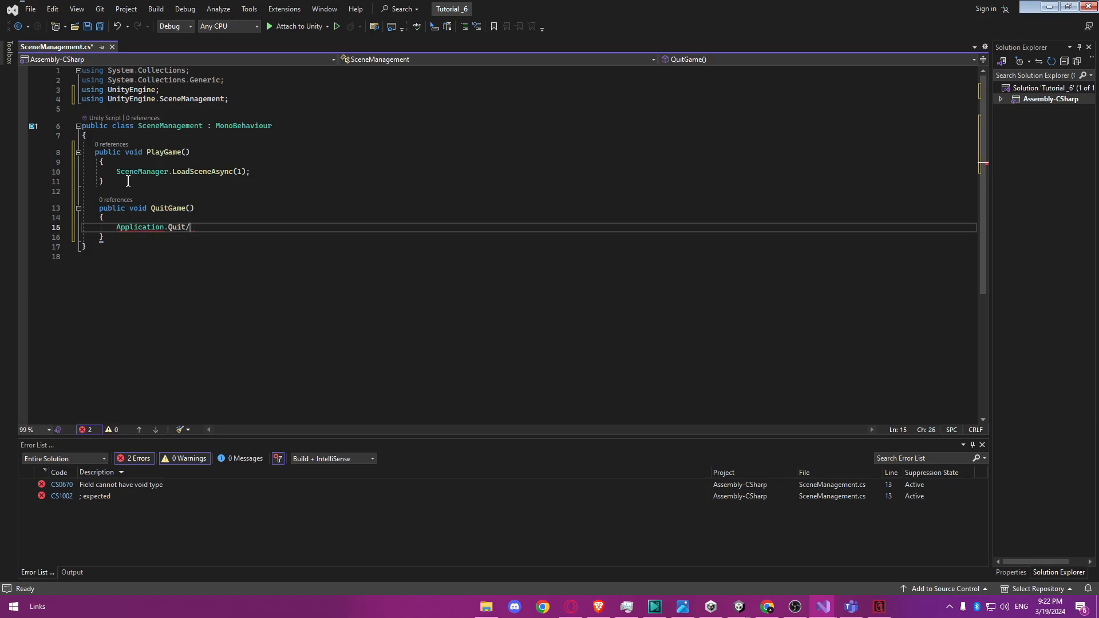
pyautogui.press('Left')
pyautogui.write('()')
pyautogui.press('Down')
pyautogui.press('Down')
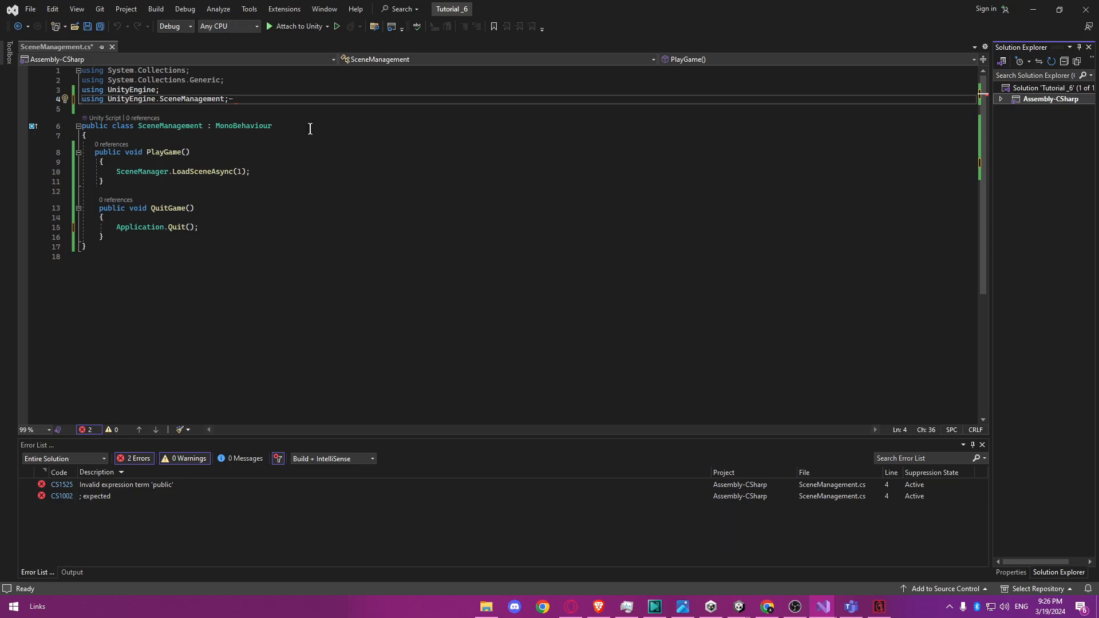
# Remove the stray hyphen after the UnityEngine.SceneManagement directive and review the directive, PlayGame and QuitGame code.
pyautogui.click(239, 102)
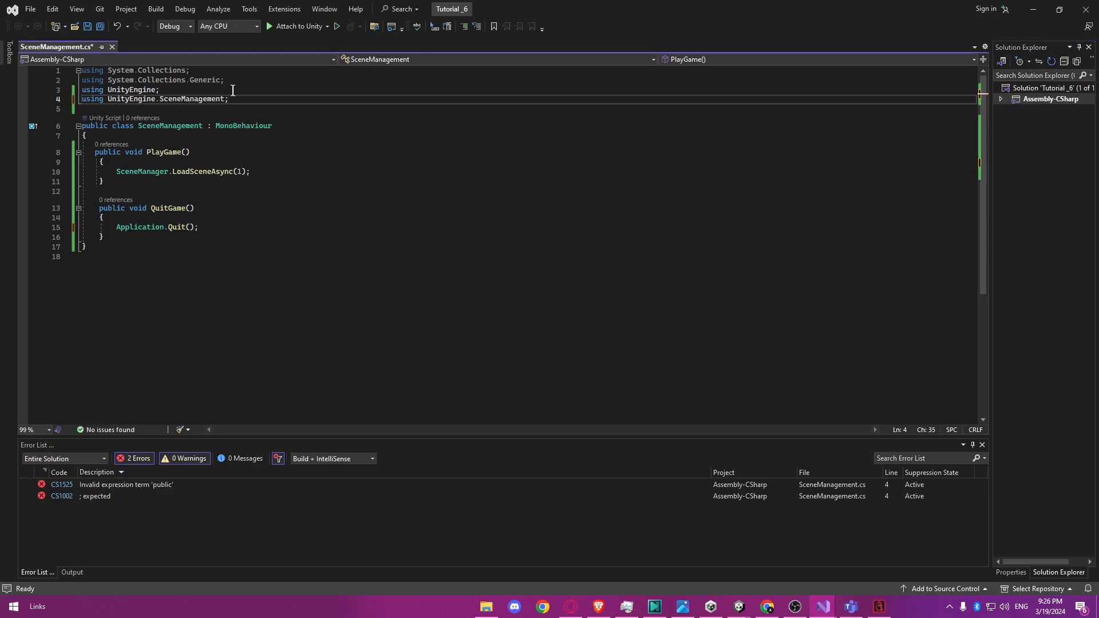
pyautogui.hotkey('shift', 'Home')
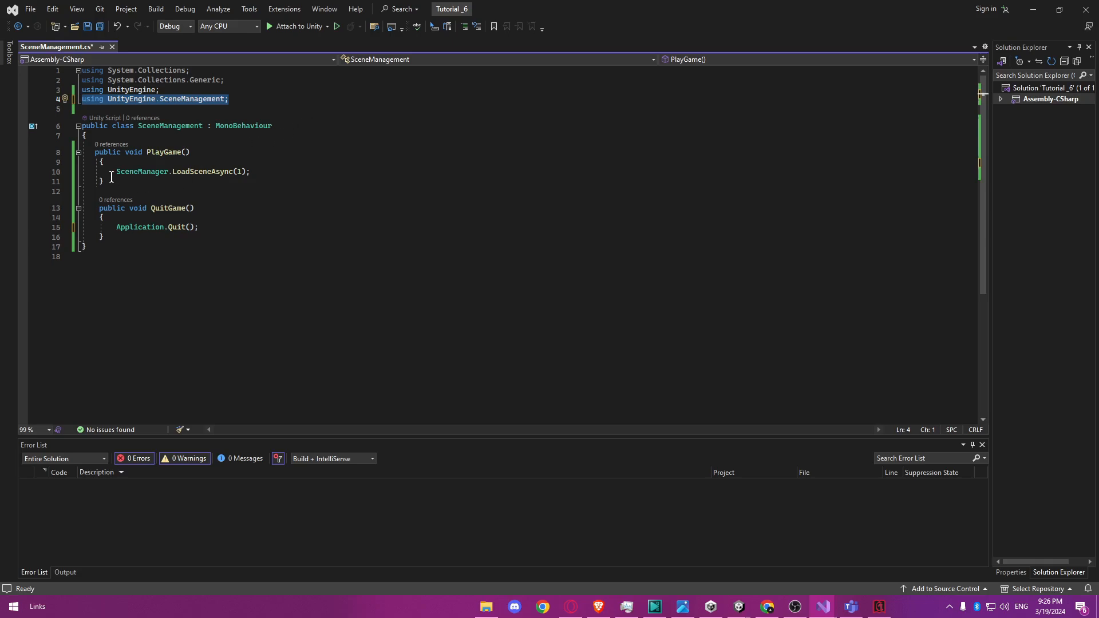
pyautogui.moveTo(111, 177); pyautogui.dragTo(95, 155)
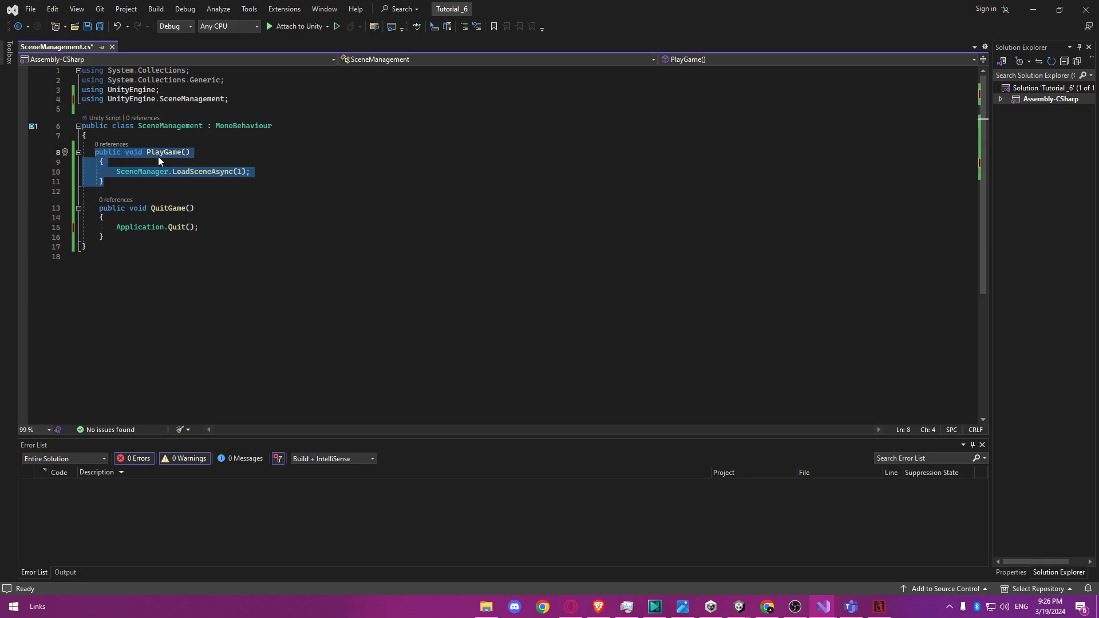
pyautogui.click(239, 172)
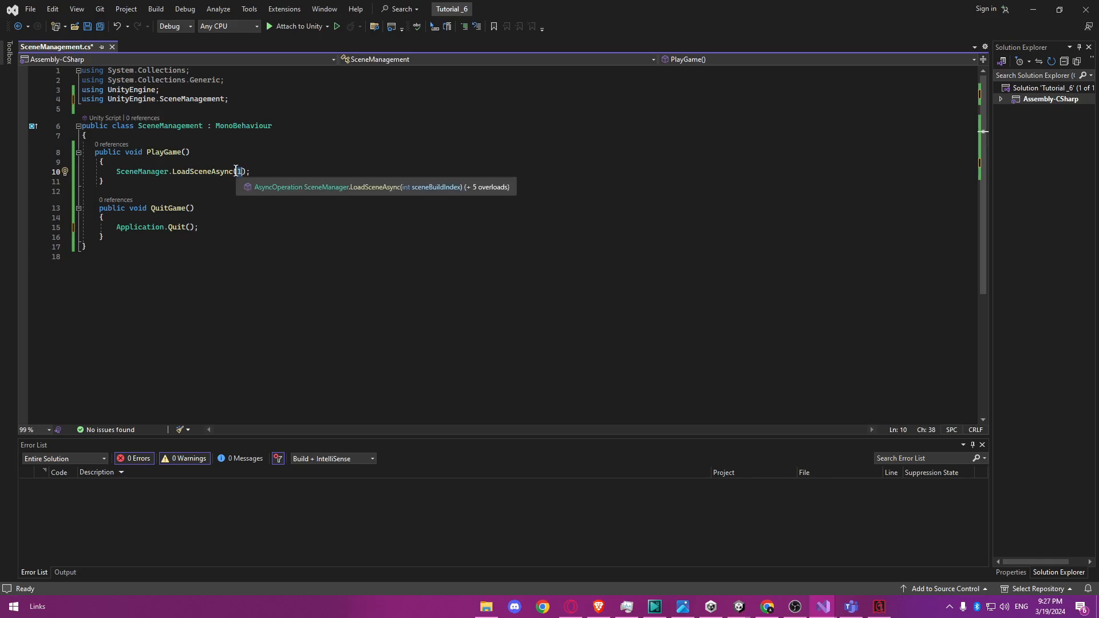
pyautogui.moveTo(109, 237); pyautogui.dragTo(104, 213)
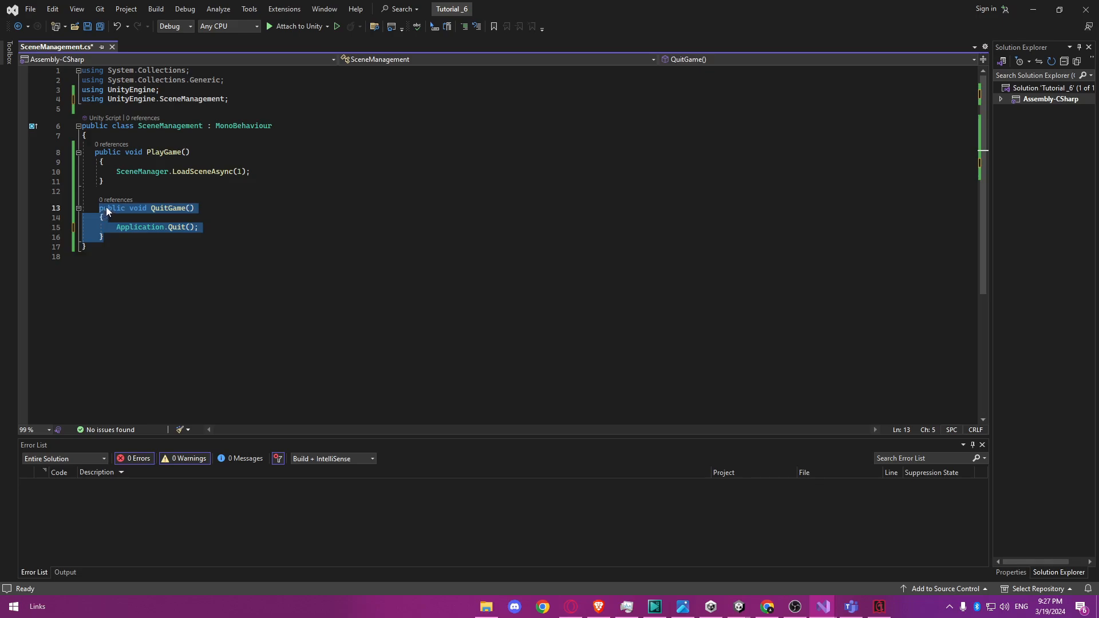
pyautogui.click(119, 237)
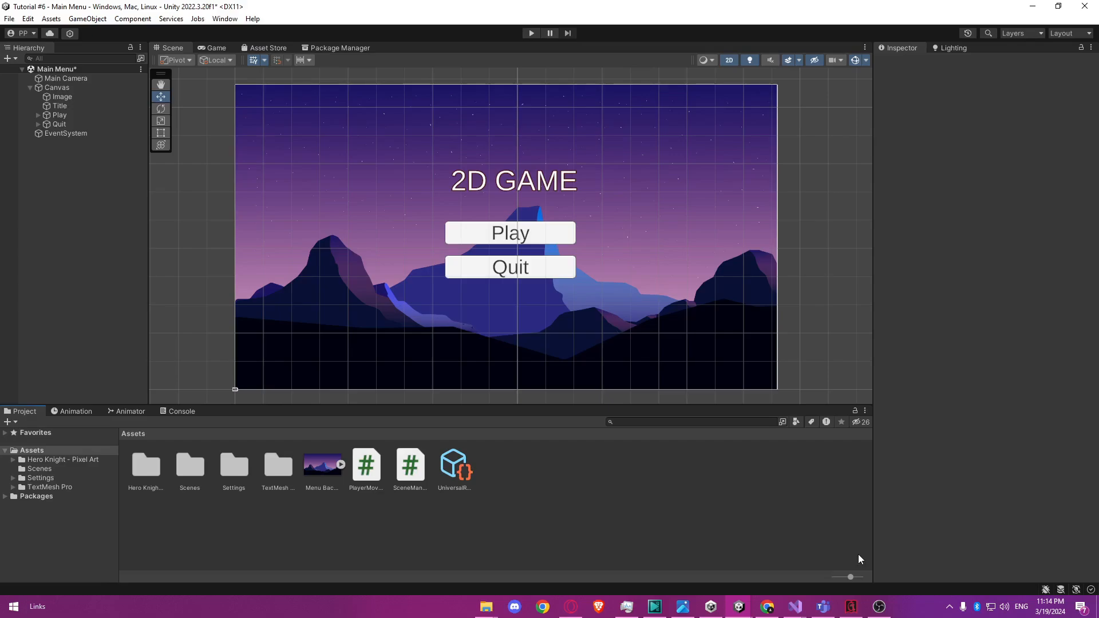
# Switch back to Unity and attach the SceneManagement script to the Main Camera as a component.
pyautogui.click(86, 77)
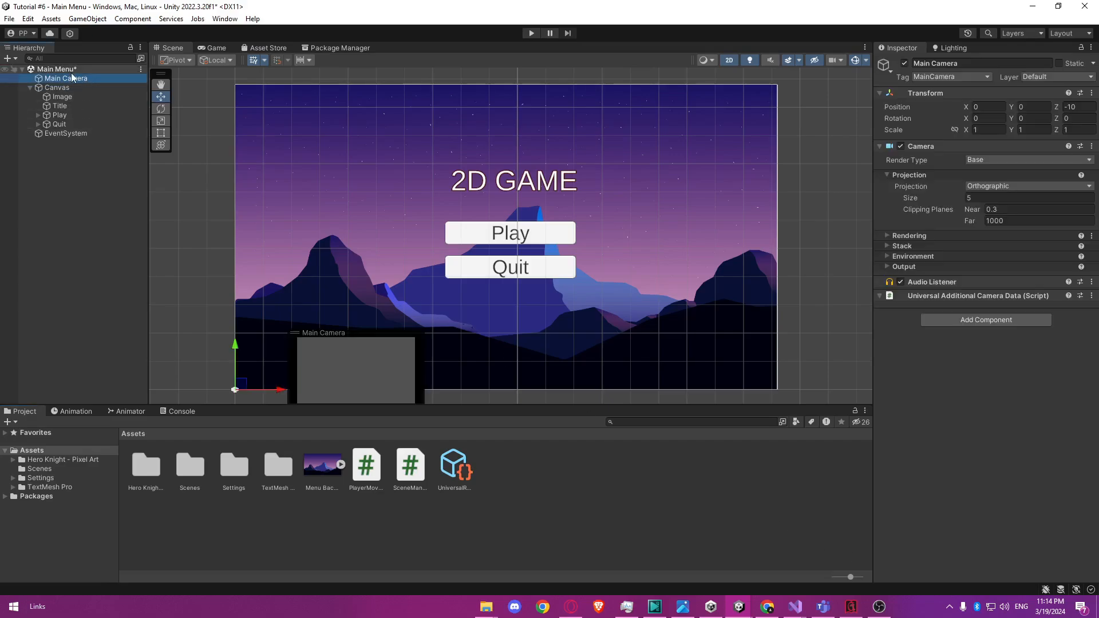
pyautogui.moveTo(410, 465); pyautogui.dragTo(963, 408)
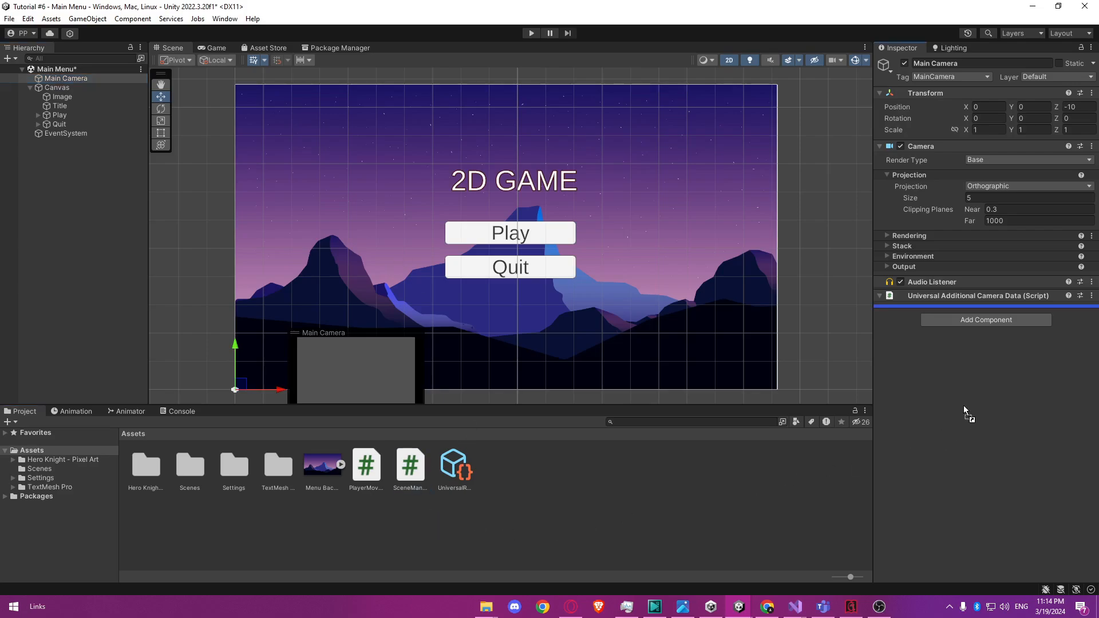
pyautogui.moveTo(980, 358); pyautogui.dragTo(980, 355)
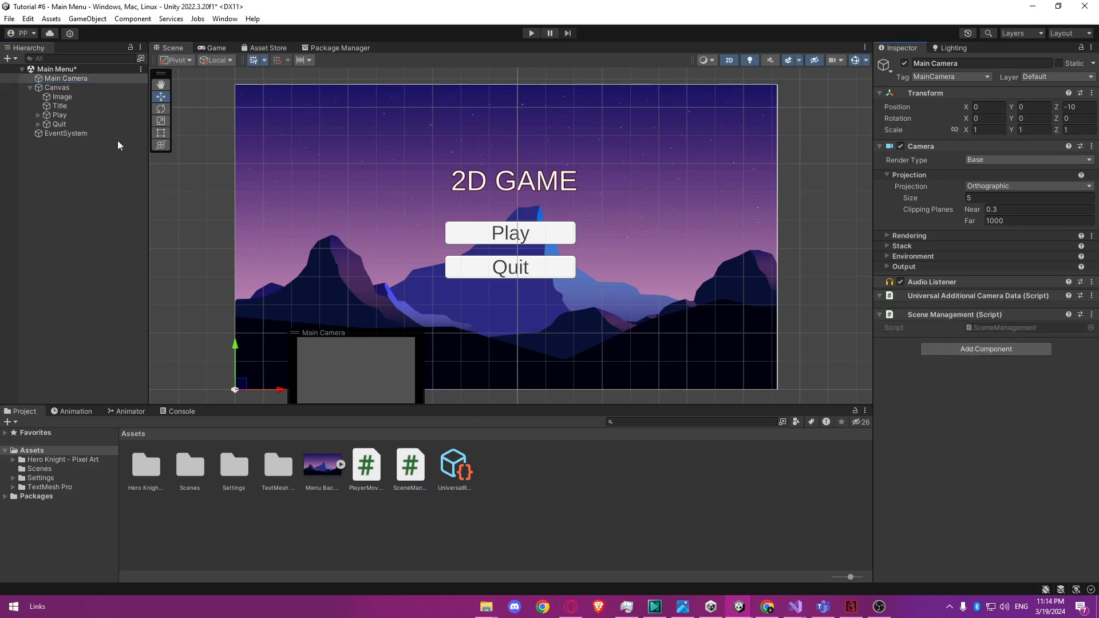
# Add an On Click event to the Play button with Main Camera as its object and SceneManagement.PlayGame as its function.
pyautogui.click(78, 116)
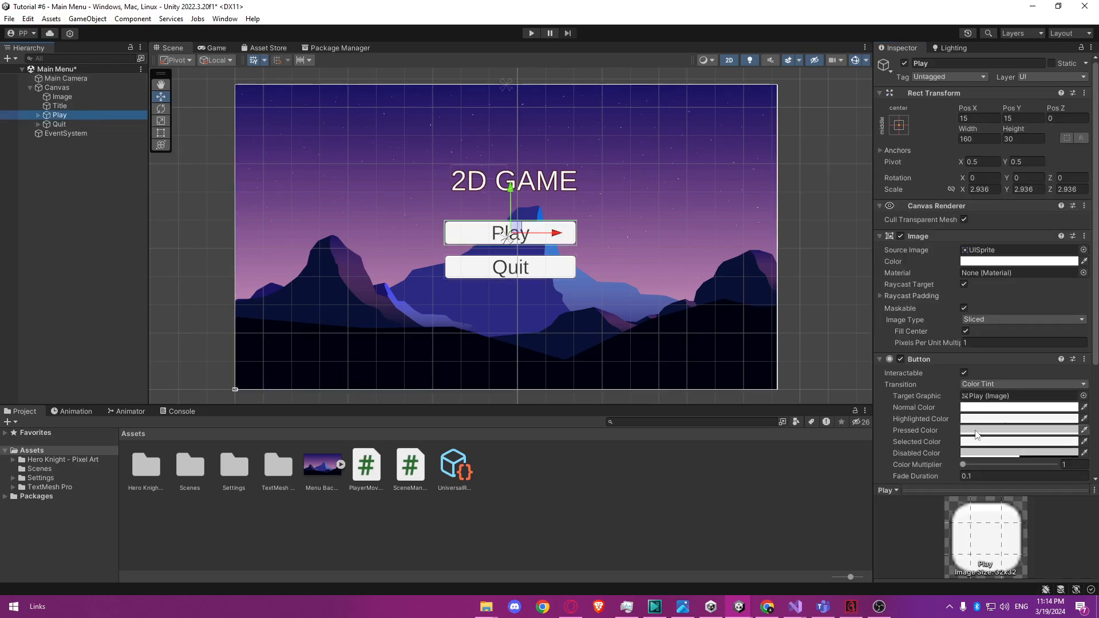
pyautogui.scroll(-5, 977, 434)
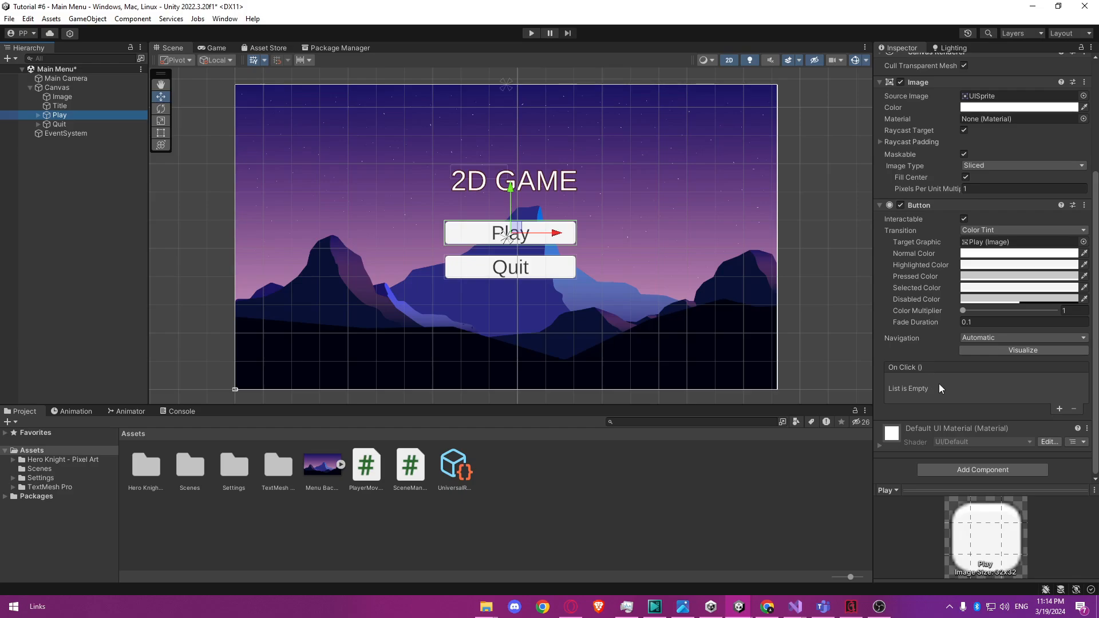
pyautogui.click(1060, 409)
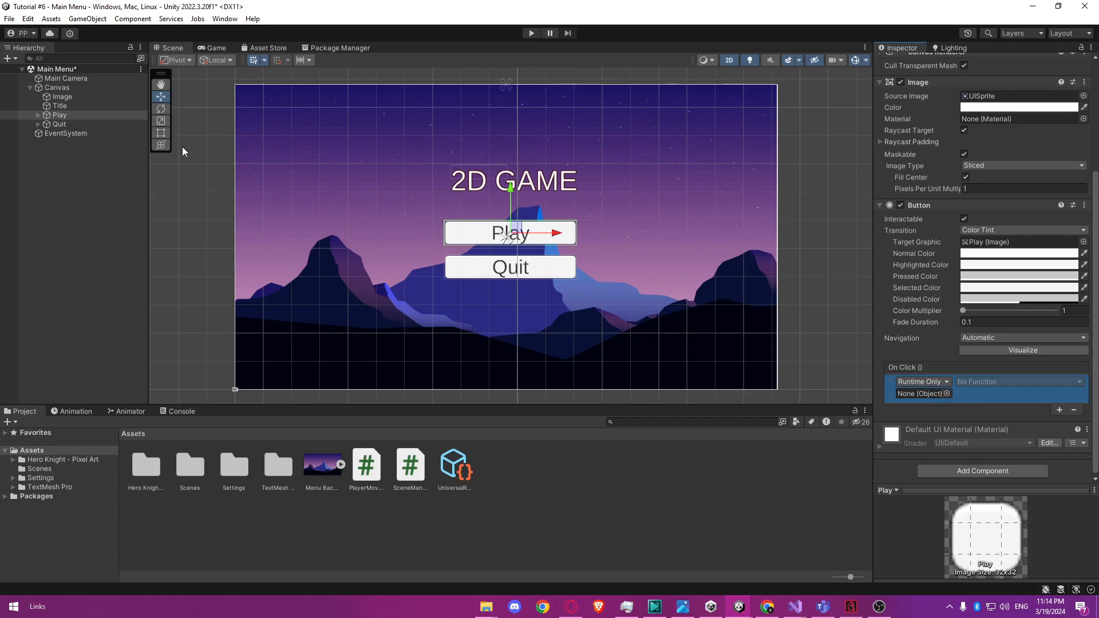
pyautogui.moveTo(68, 80); pyautogui.dragTo(919, 396)
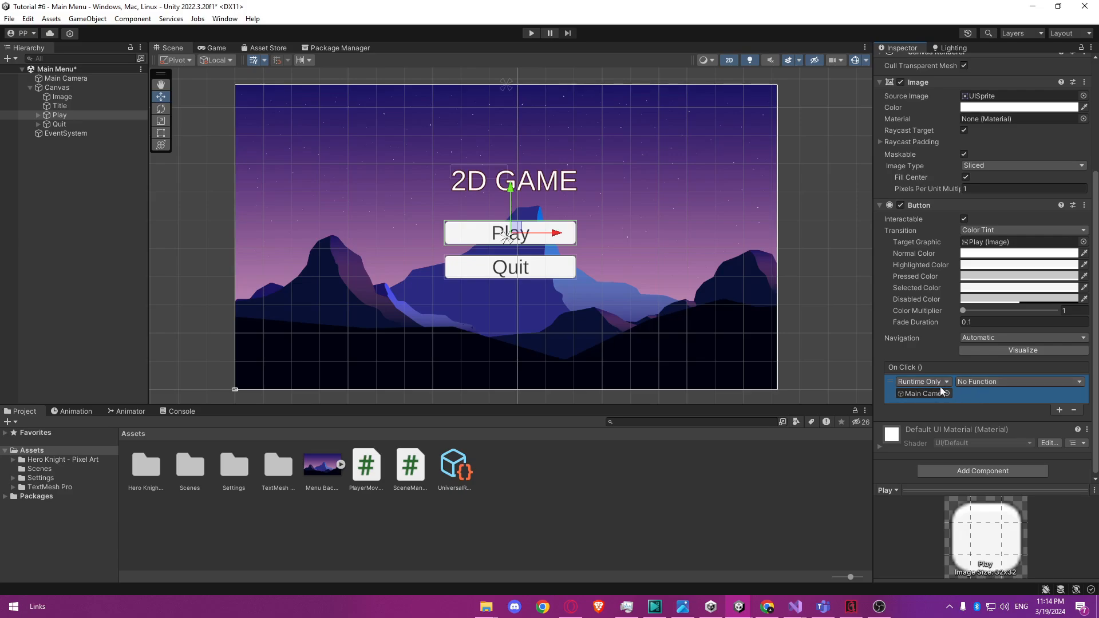
pyautogui.click(1019, 383)
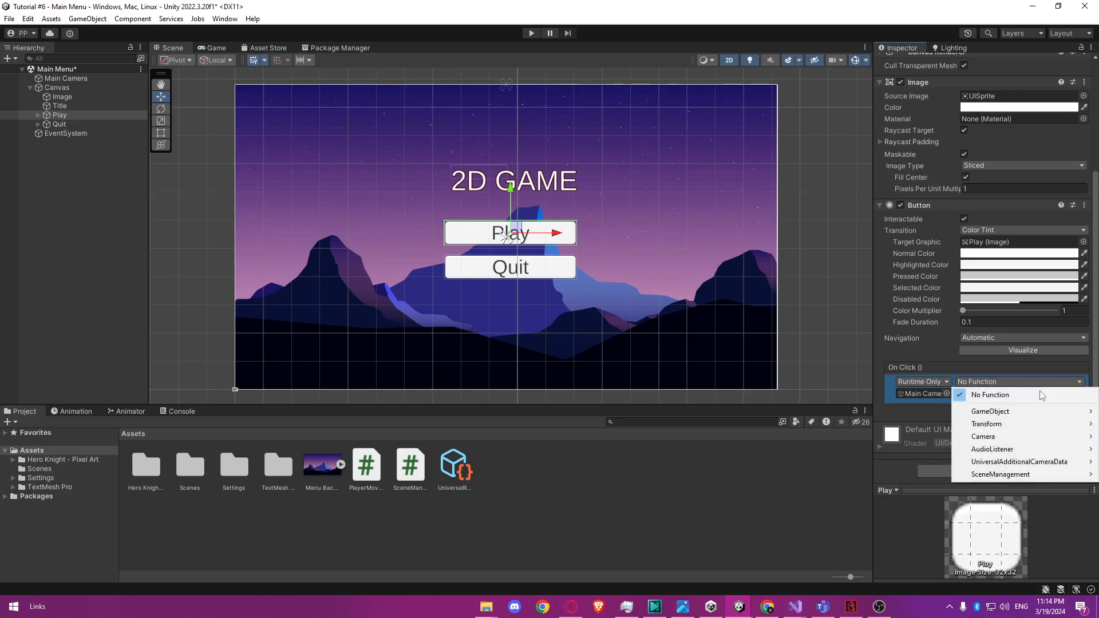
pyautogui.moveTo(1025, 475)
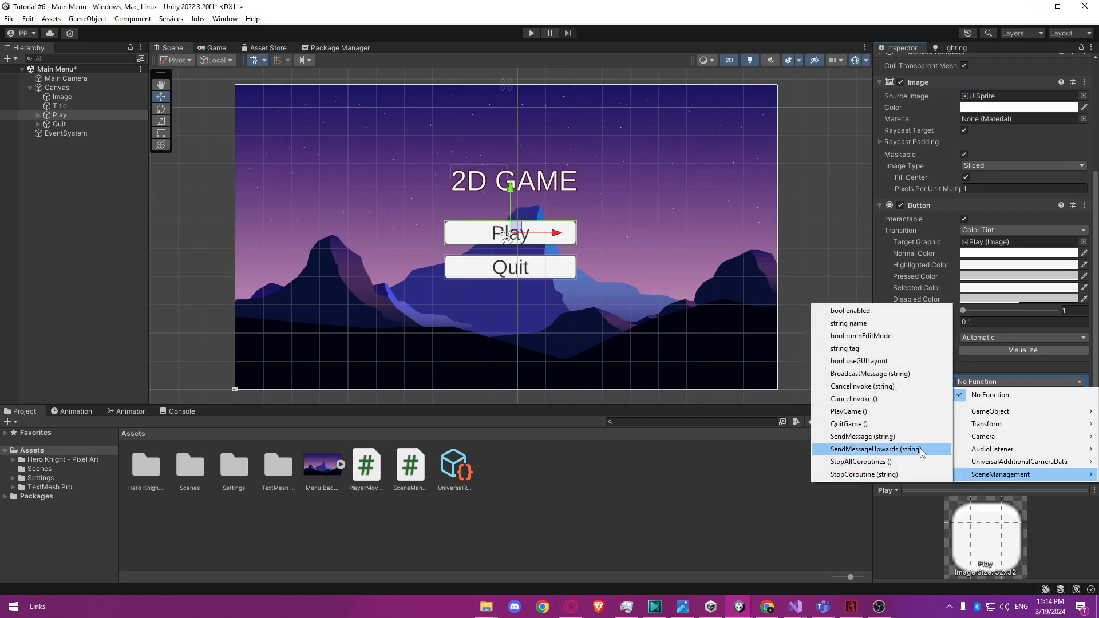
pyautogui.click(903, 411)
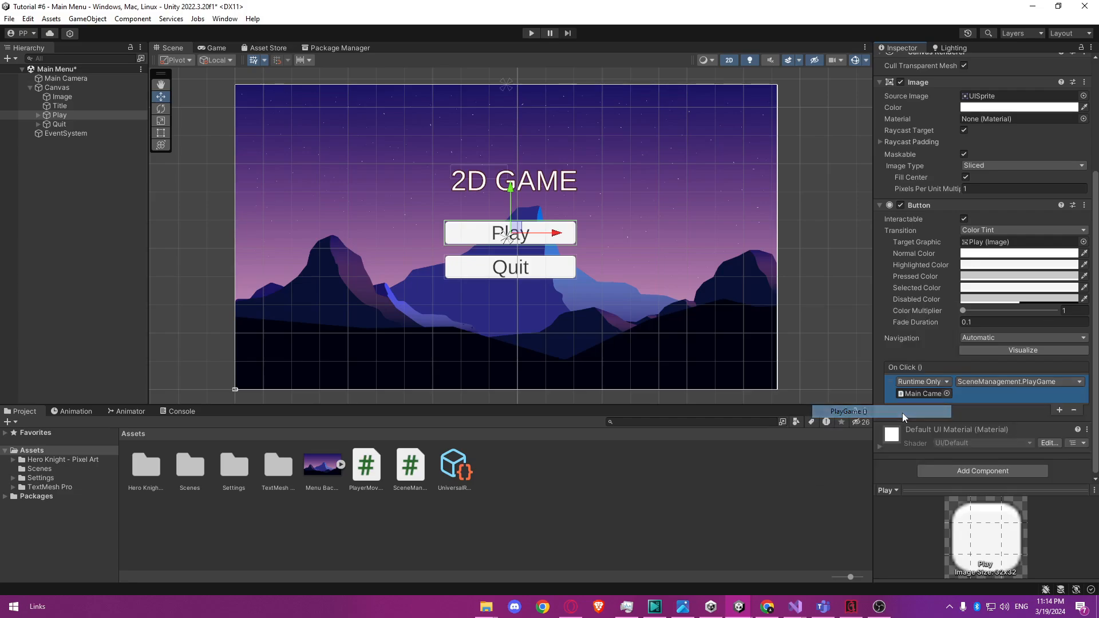
# Add an On Click event to the Quit button with Main Camera as its object and SceneManagement.QuitGame as its function.
pyautogui.click(67, 122)
pyautogui.click(1059, 413)
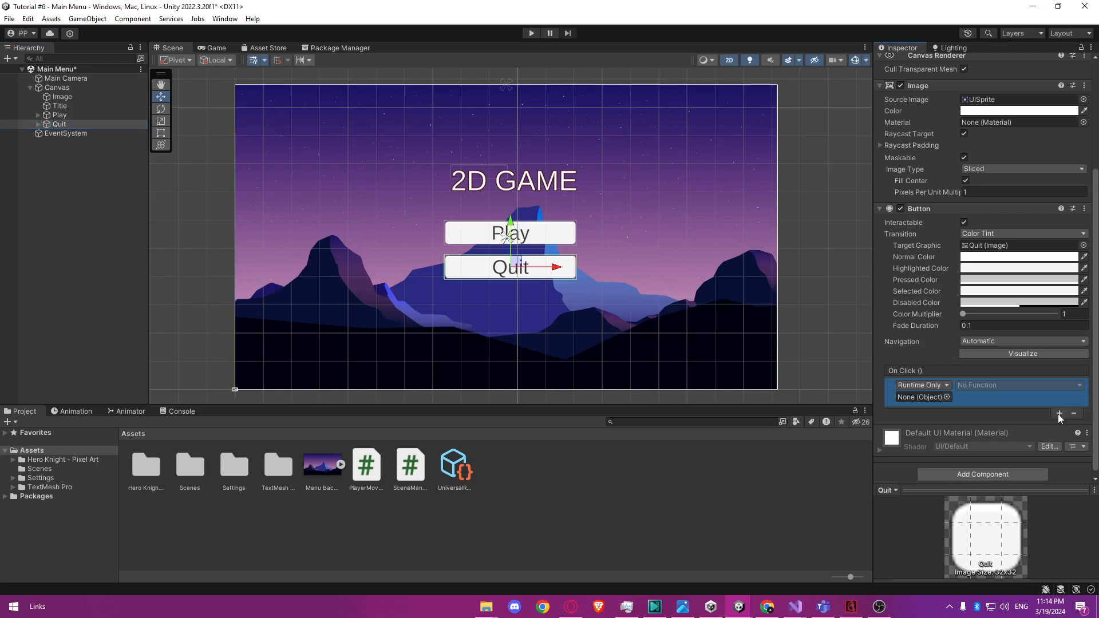
pyautogui.click(947, 386)
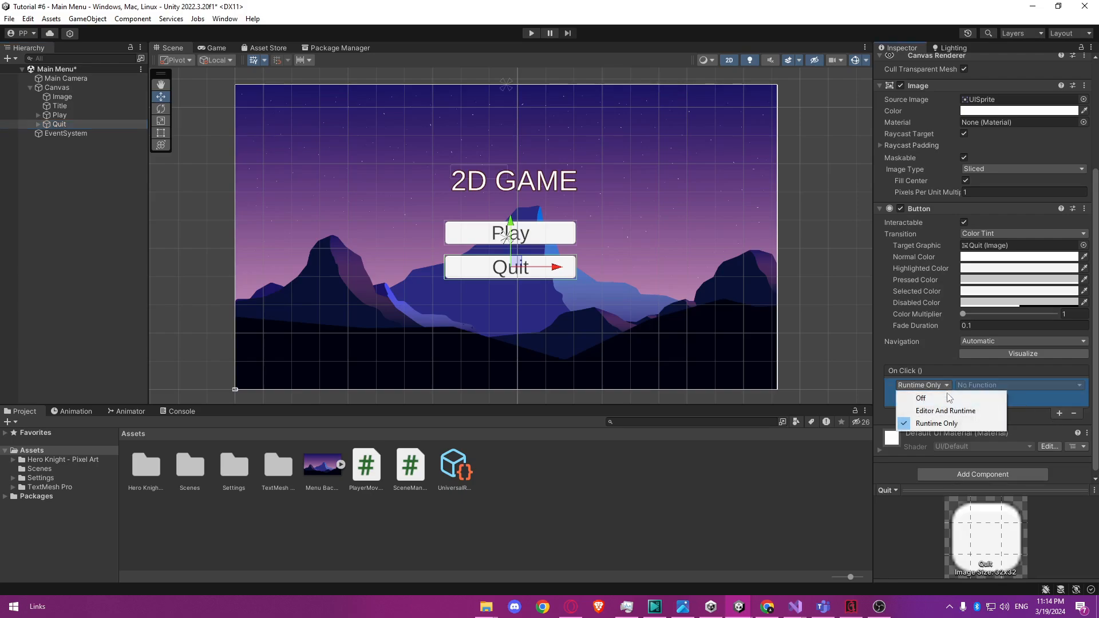
pyautogui.click(1034, 406)
pyautogui.moveTo(64, 78); pyautogui.dragTo(922, 398)
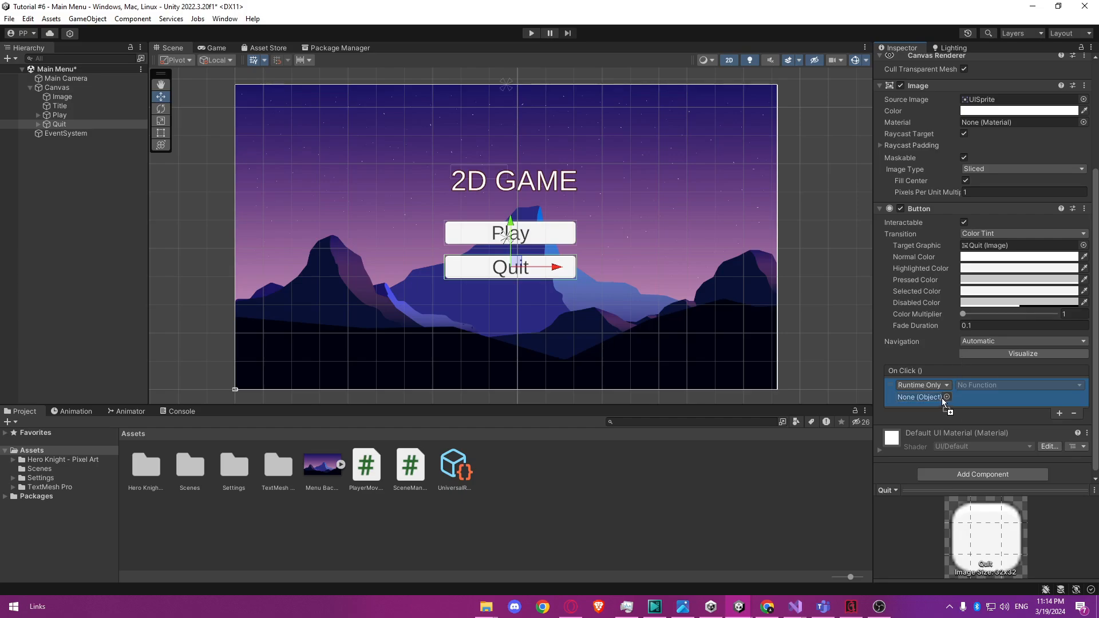
pyautogui.click(996, 385)
pyautogui.moveTo(1025, 478)
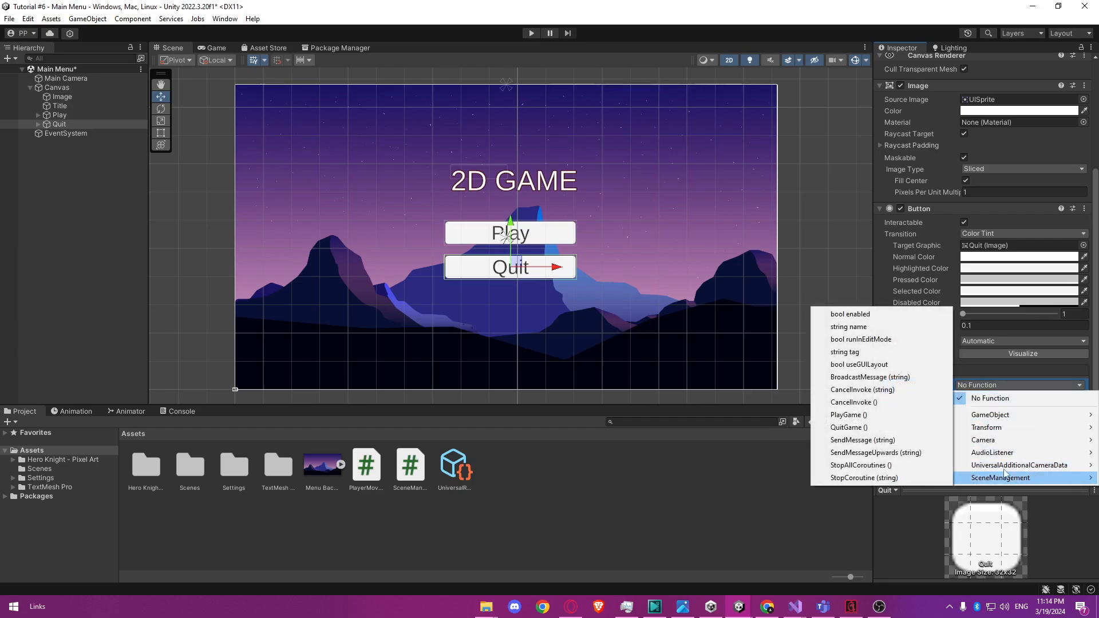
pyautogui.click(928, 428)
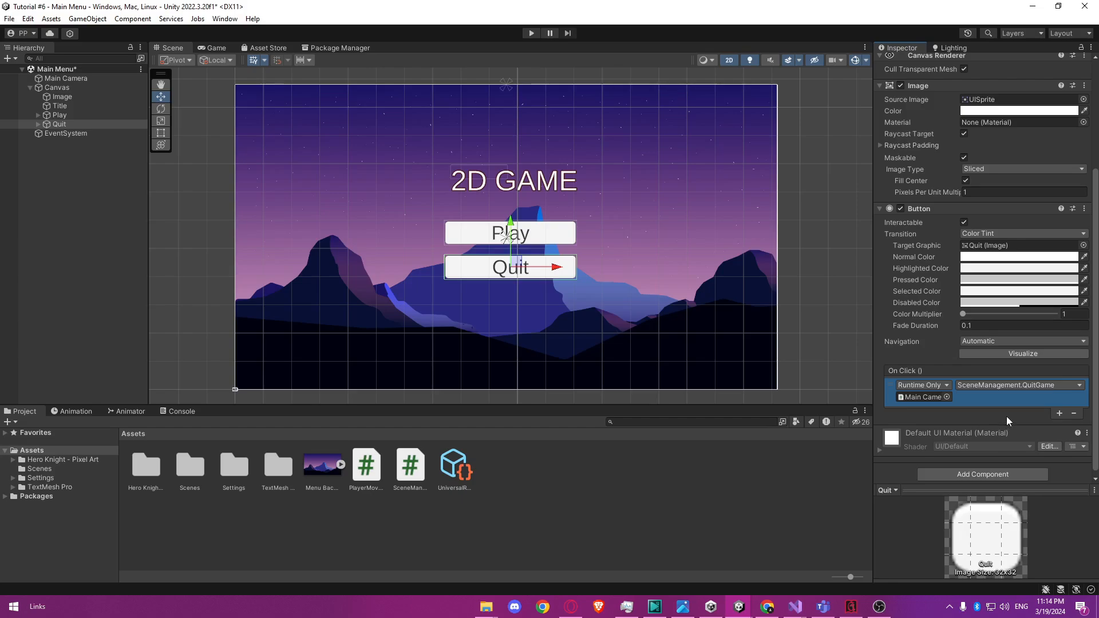
pyautogui.click(637, 472)
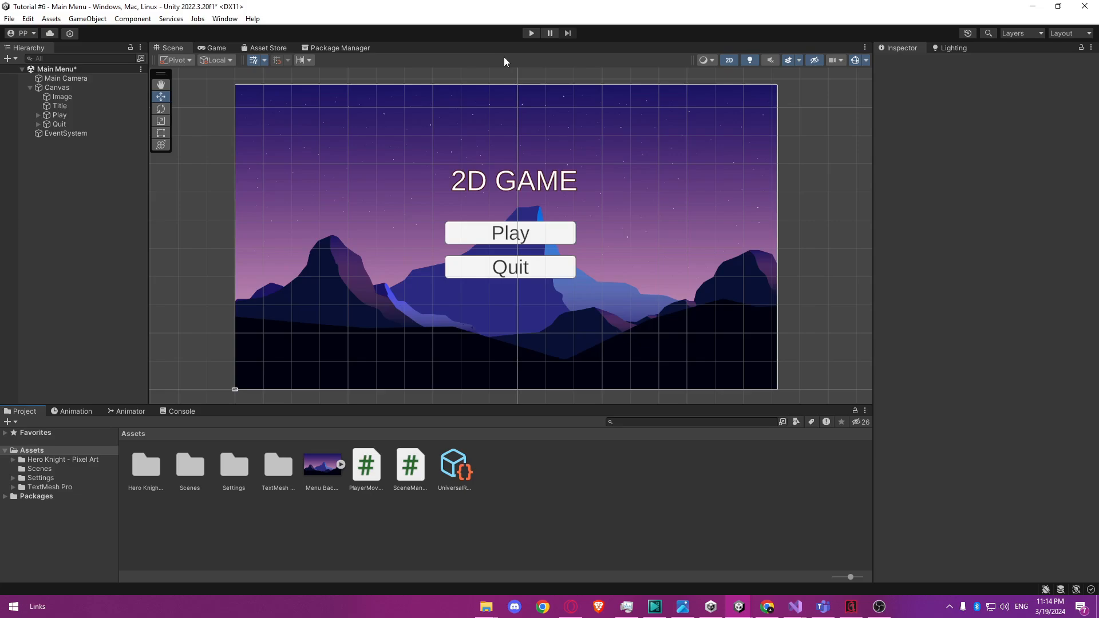
# Save the Main Menu scene, run it in the editor and start the game with the menu's Play button.
pyautogui.hotkey('ctrl', 's')
pyautogui.click(531, 34)
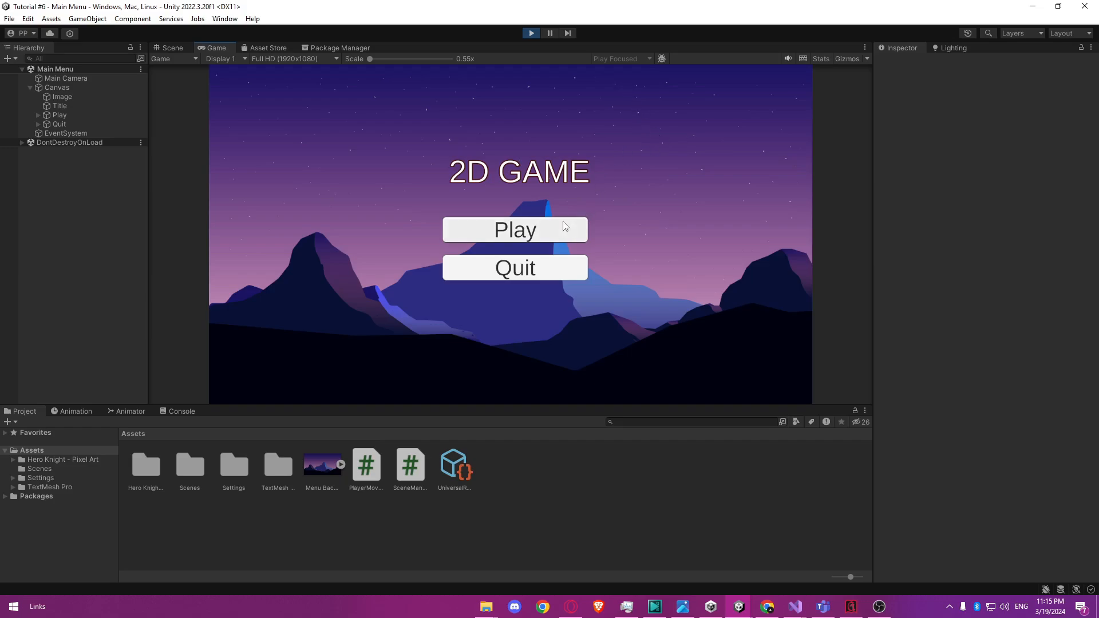
pyautogui.click(544, 224)
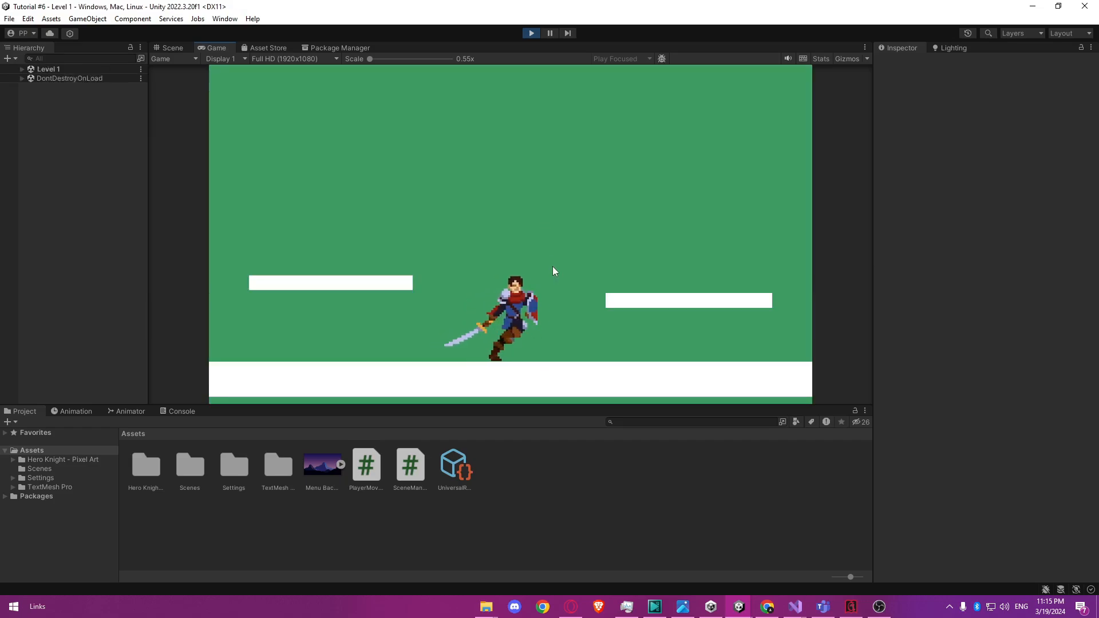
# Test the knight's running and jumping across the Level 1 platforms, and stop play mode.
pyautogui.press('d')
pyautogui.press('a')
pyautogui.press('space')
pyautogui.press('d')
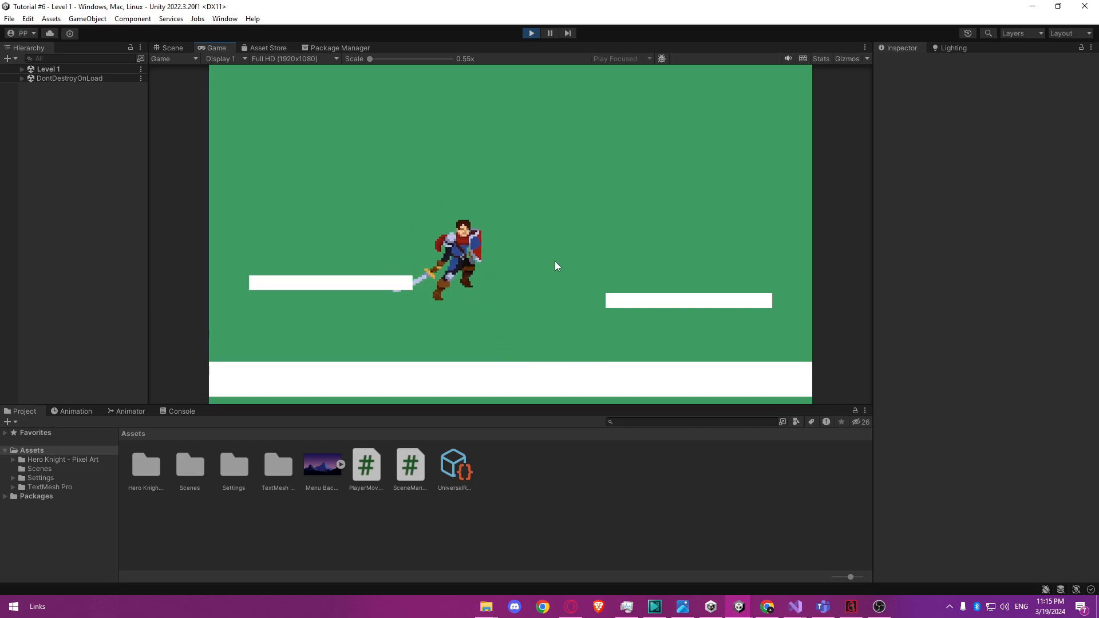
pyautogui.press('space')
pyautogui.press('d')
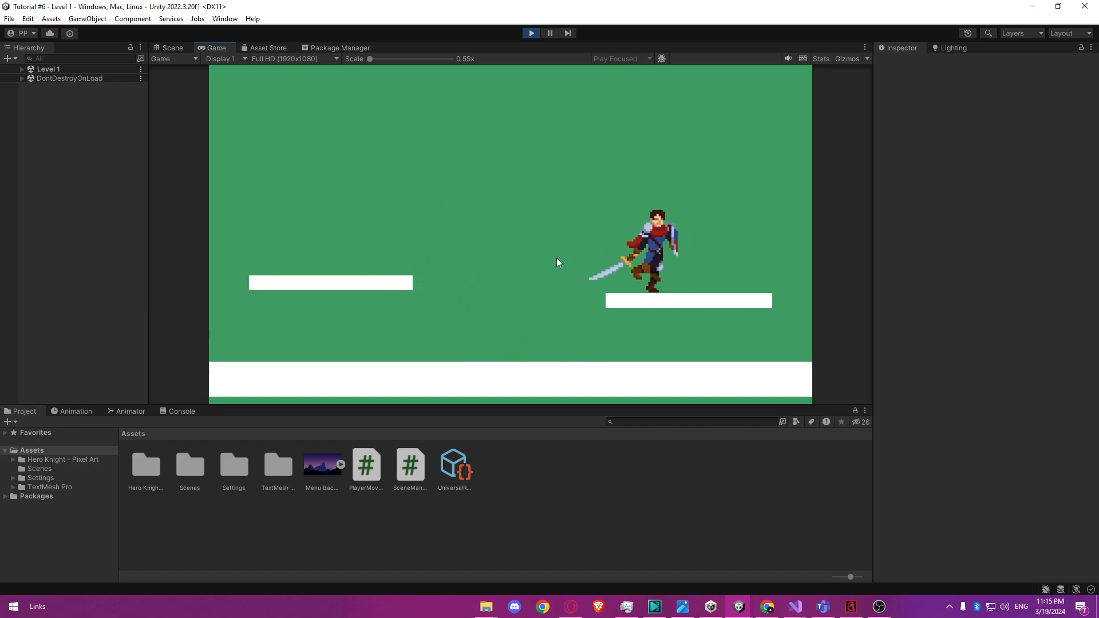
pyautogui.press('a')
pyautogui.press('space')
pyautogui.press('d')
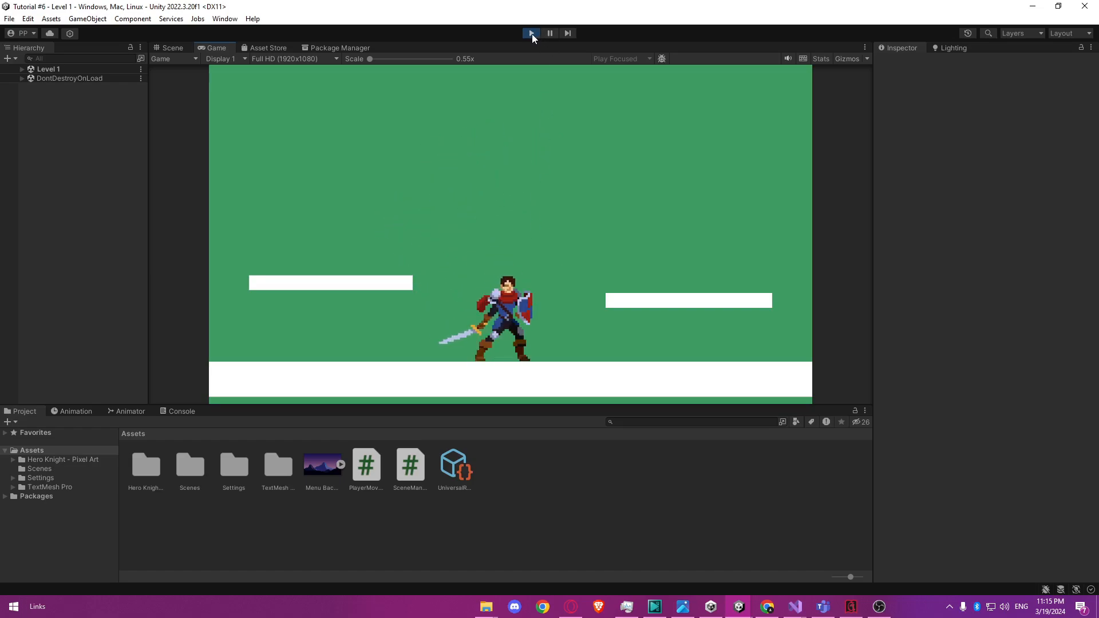
pyautogui.click(531, 33)
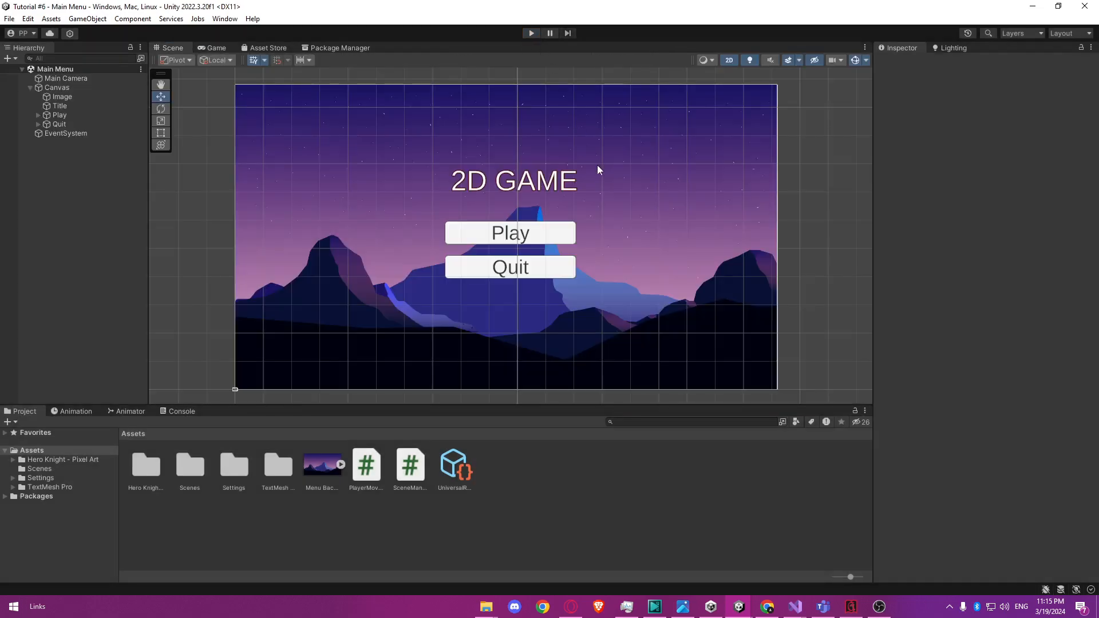
# Run the Main Menu scene again, try its Quit button several times and stop play mode.
pyautogui.click(525, 33)
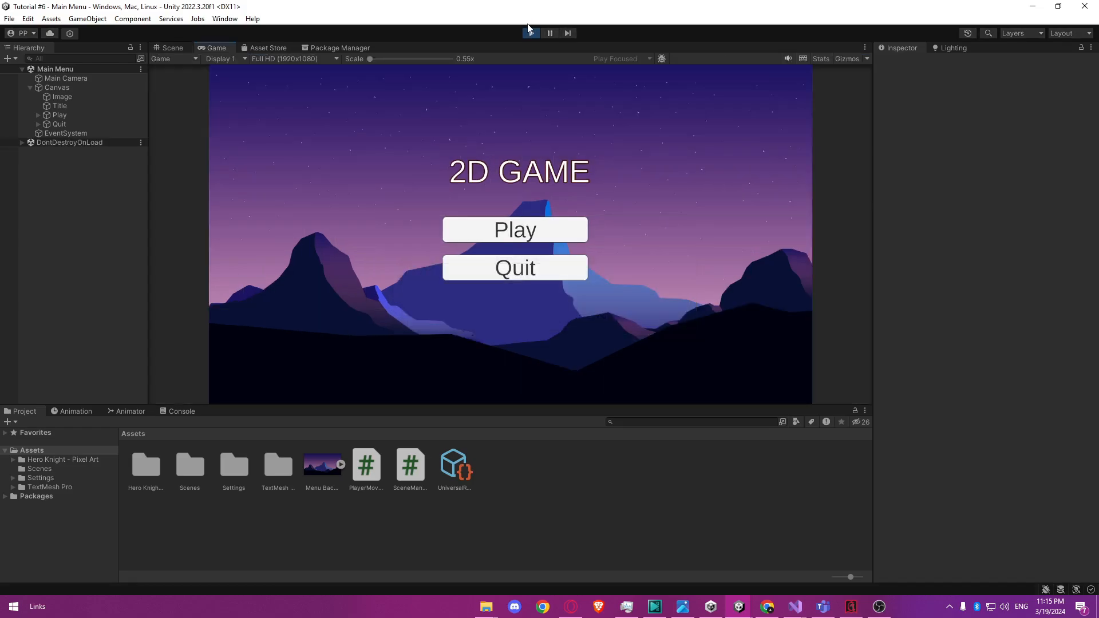
pyautogui.click(550, 277)
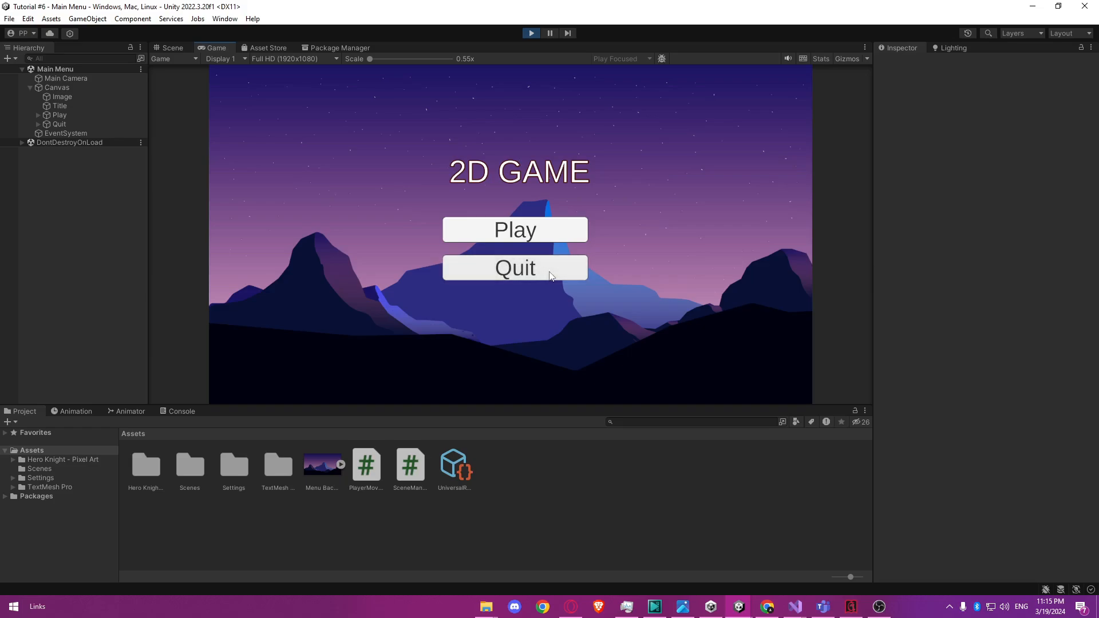
pyautogui.click(548, 277)
pyautogui.click(548, 277)
pyautogui.click(548, 275)
pyautogui.click(548, 275)
pyautogui.click(532, 33)
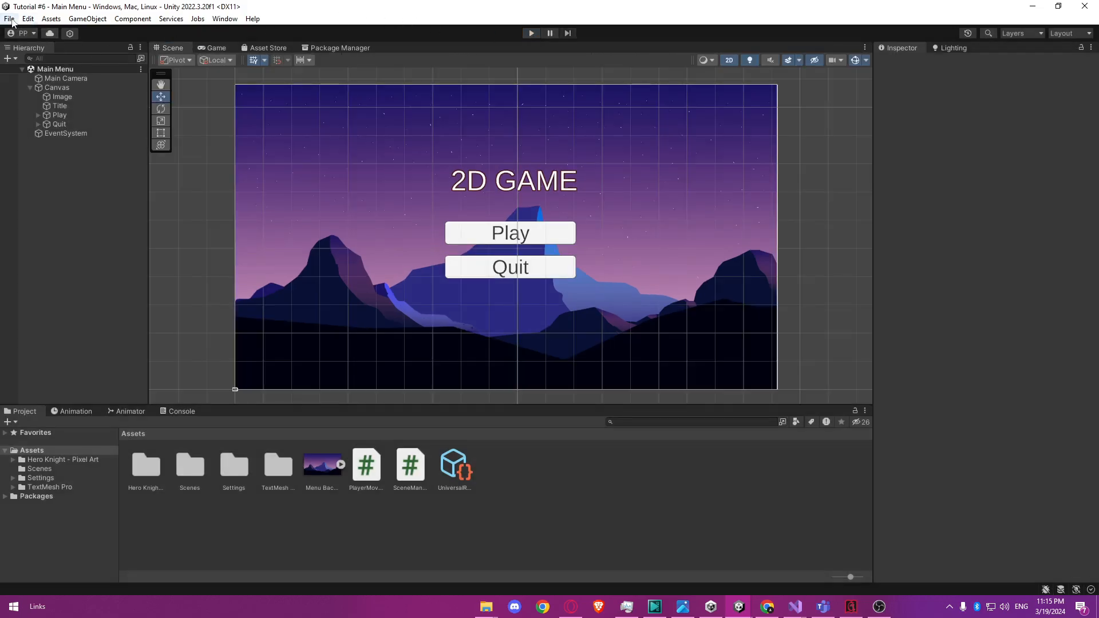
# Build the game for Windows from the Build Settings into the project's existing Build folder.
pyautogui.click(10, 19)
pyautogui.click(66, 156)
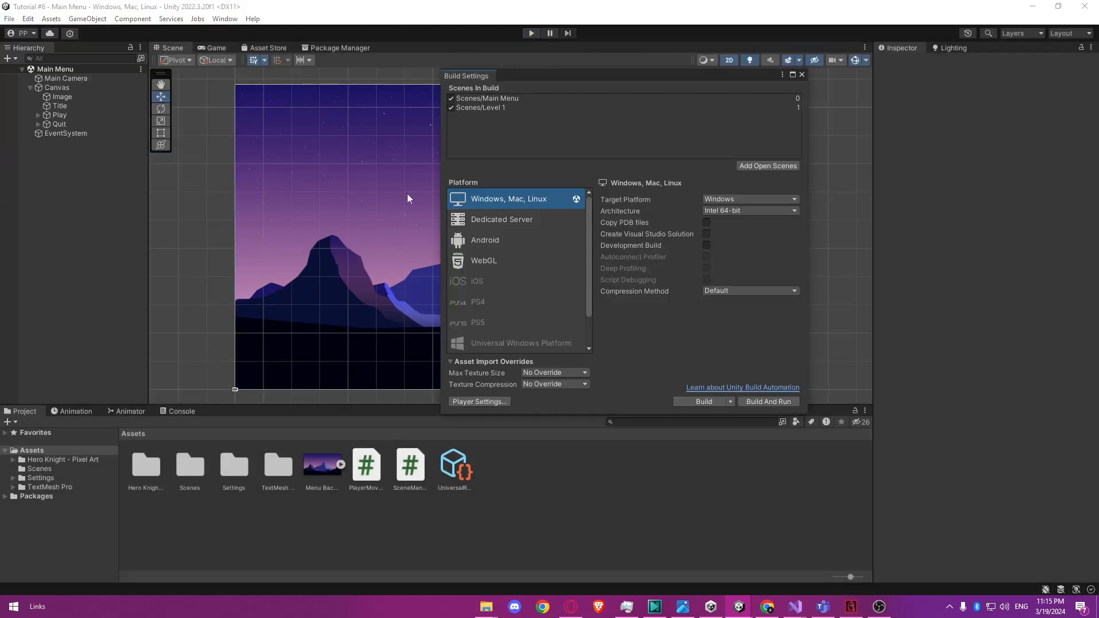
pyautogui.click(696, 402)
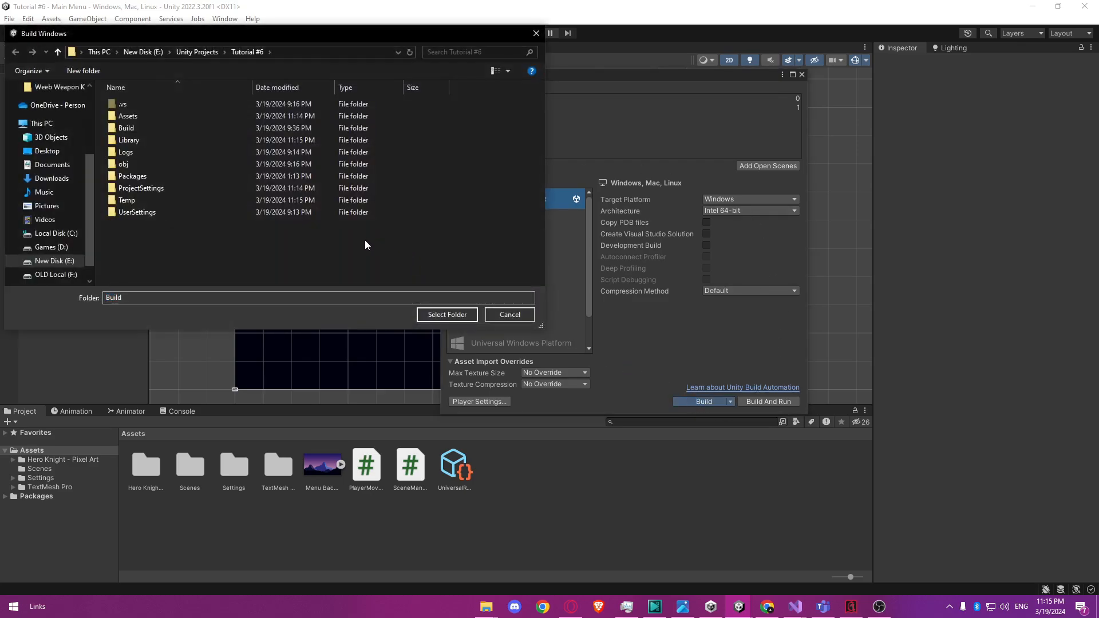
pyautogui.click(201, 128)
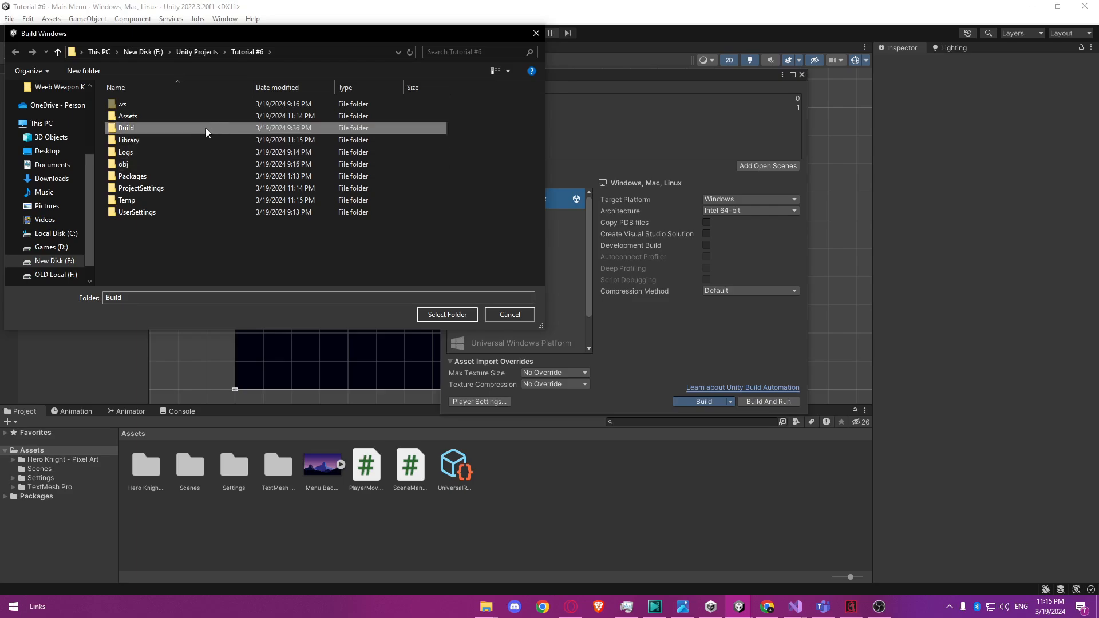
pyautogui.click(437, 315)
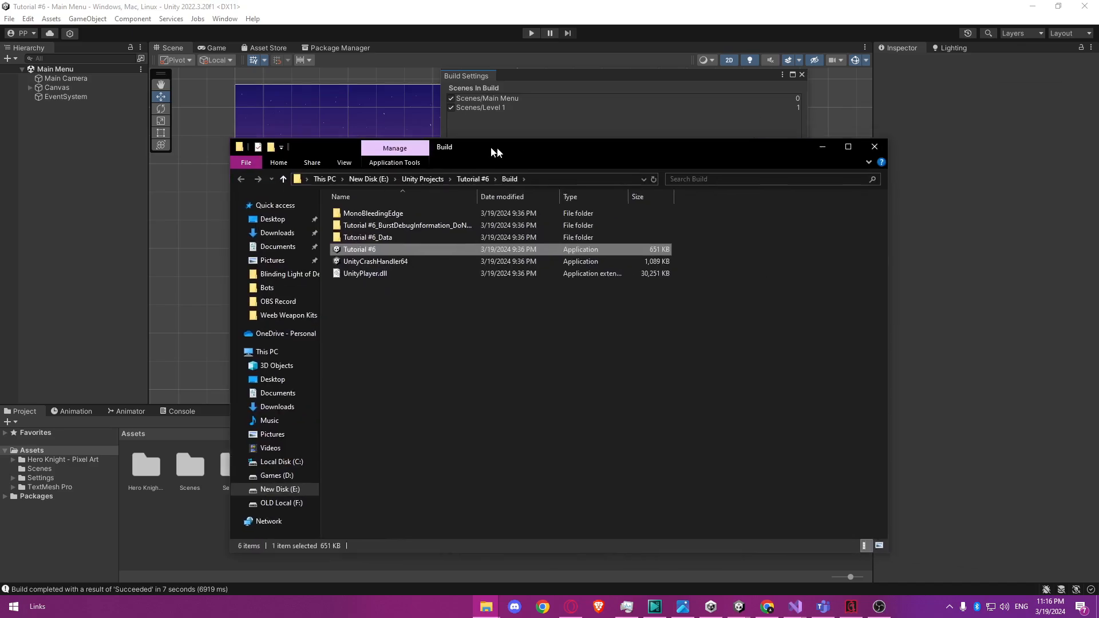
# Run the built Tutorial #6 application to test its Play button and the knight's movement in Level 1, and close the game.
pyautogui.moveTo(497, 147); pyautogui.dragTo(508, 104)
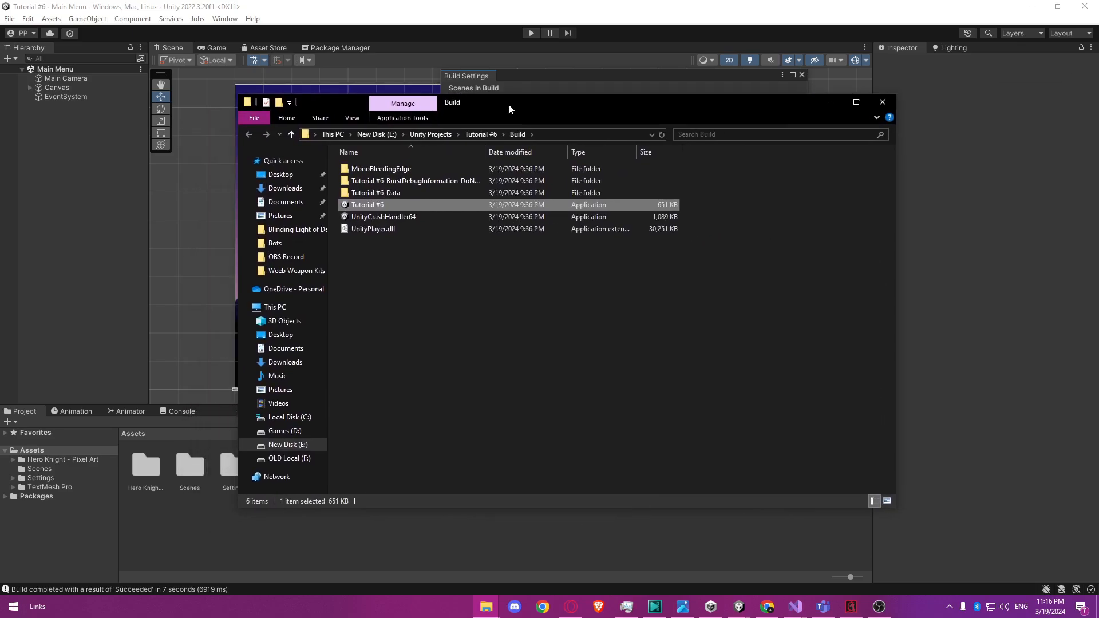
pyautogui.doubleClick(433, 206)
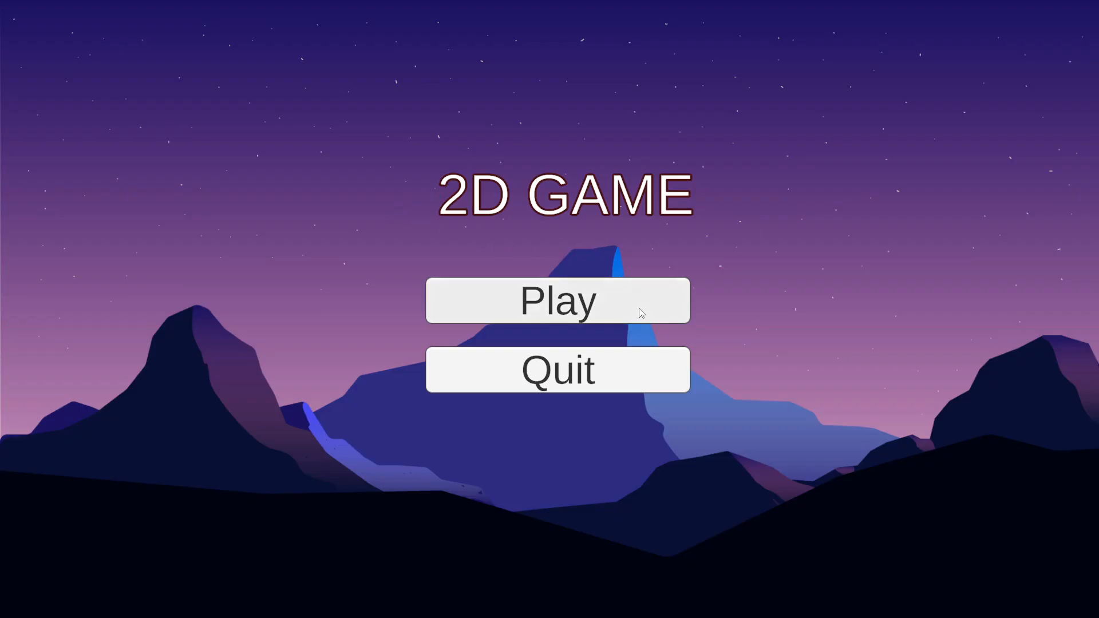
pyautogui.click(642, 312)
pyautogui.press('Right')
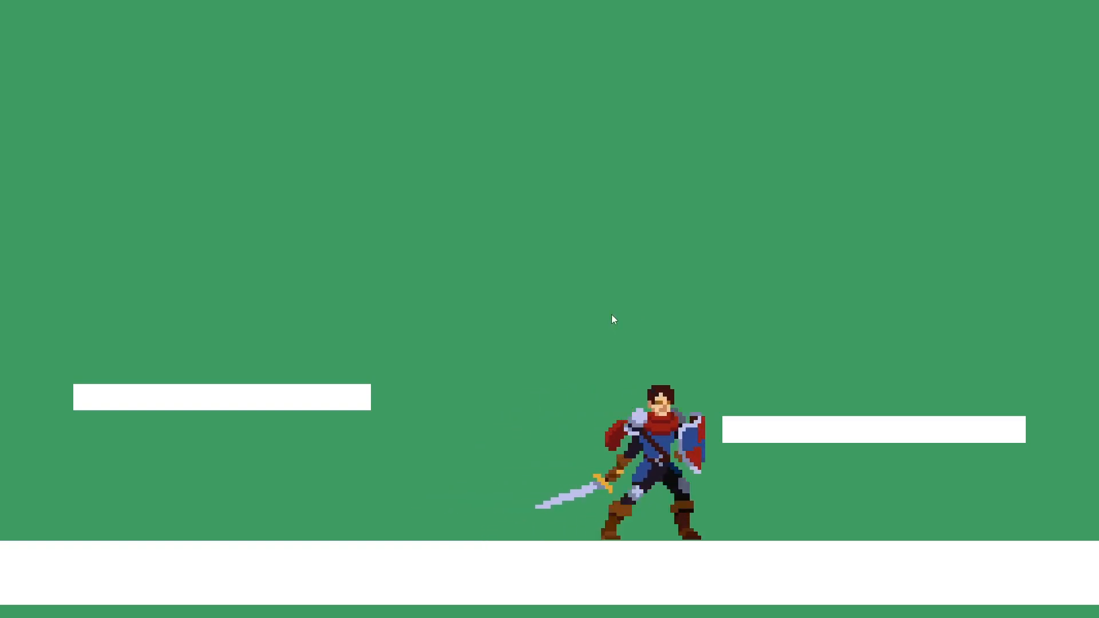
pyautogui.press('Left')
pyautogui.press('Right')
pyautogui.press('space')
pyautogui.press('Left')
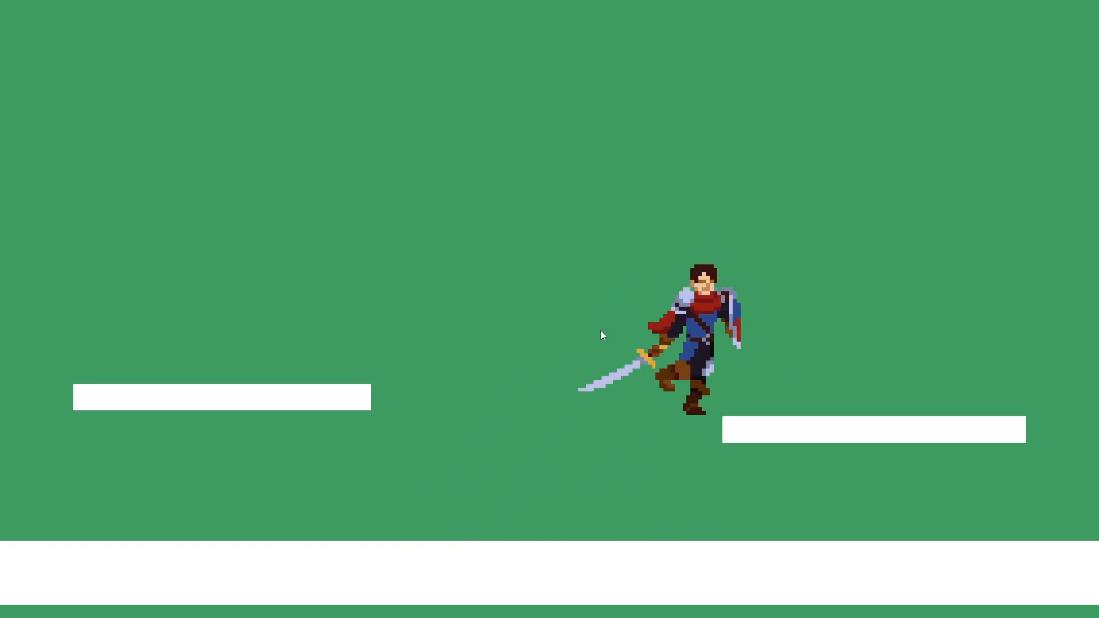
pyautogui.hotkey('alt', 'F4')
pyautogui.click(613, 317)
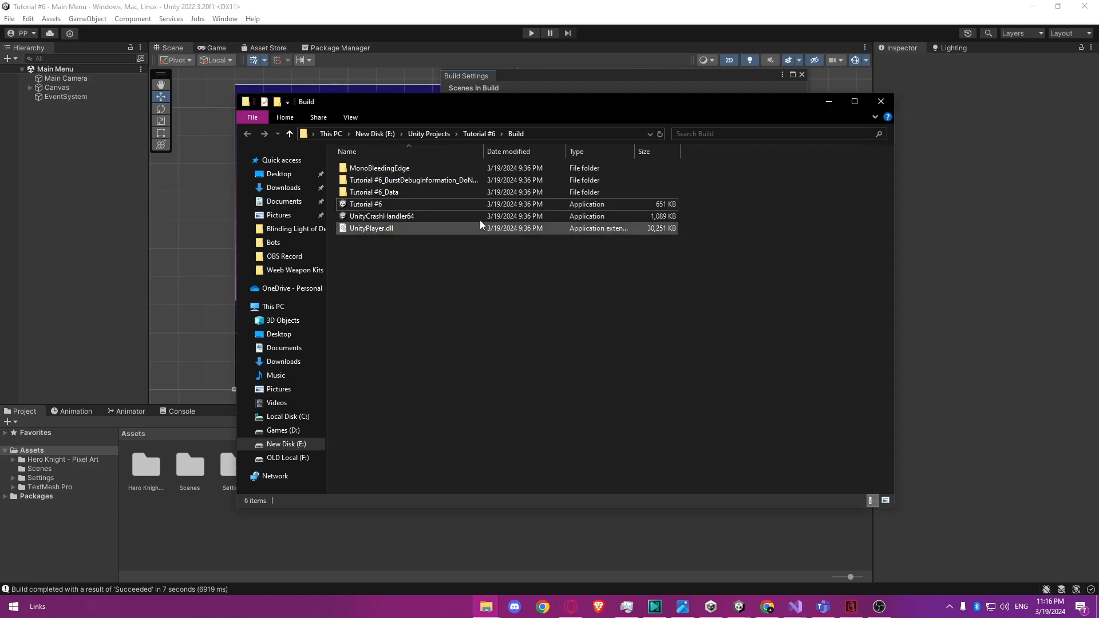
# Relaunch the built Tutorial #6 application and exit it with the menu's Quit button.
pyautogui.doubleClick(483, 205)
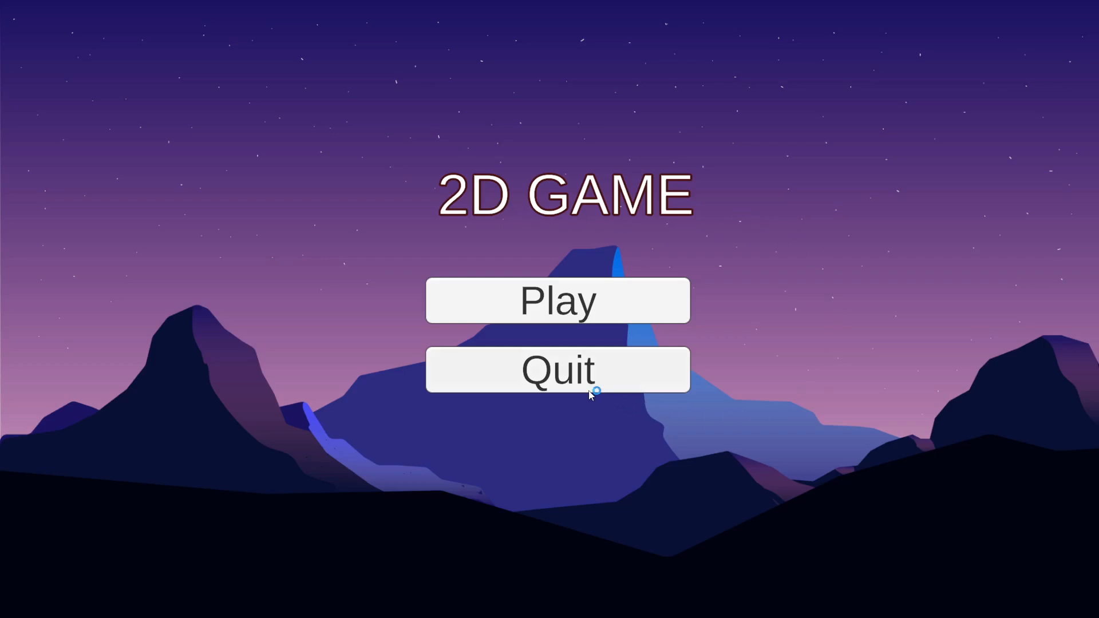
pyautogui.click(585, 377)
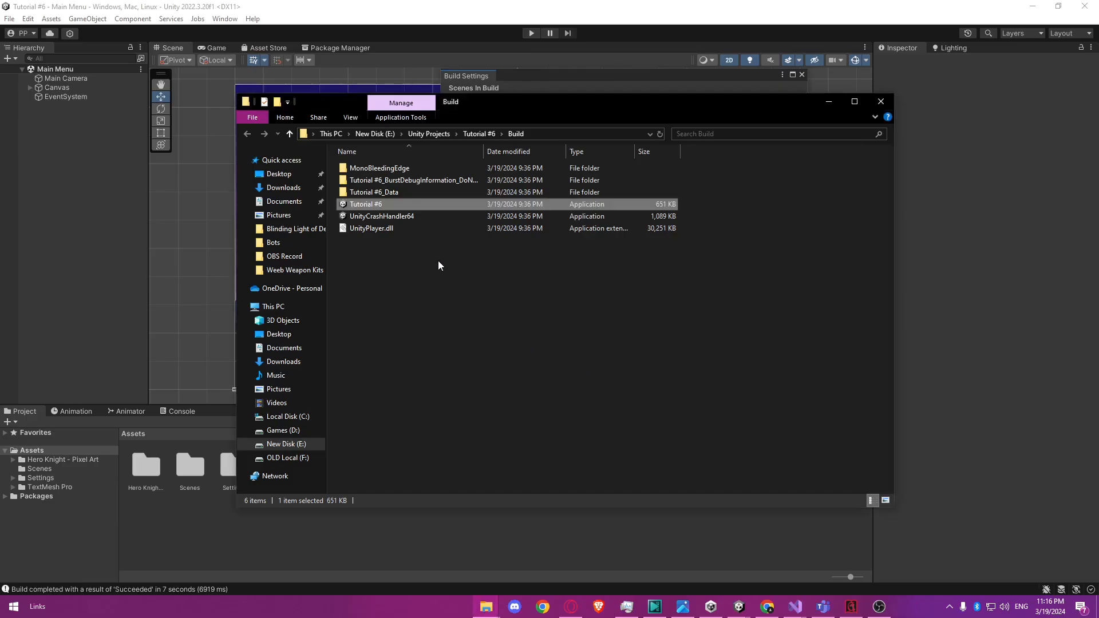
pyautogui.click(550, 279)
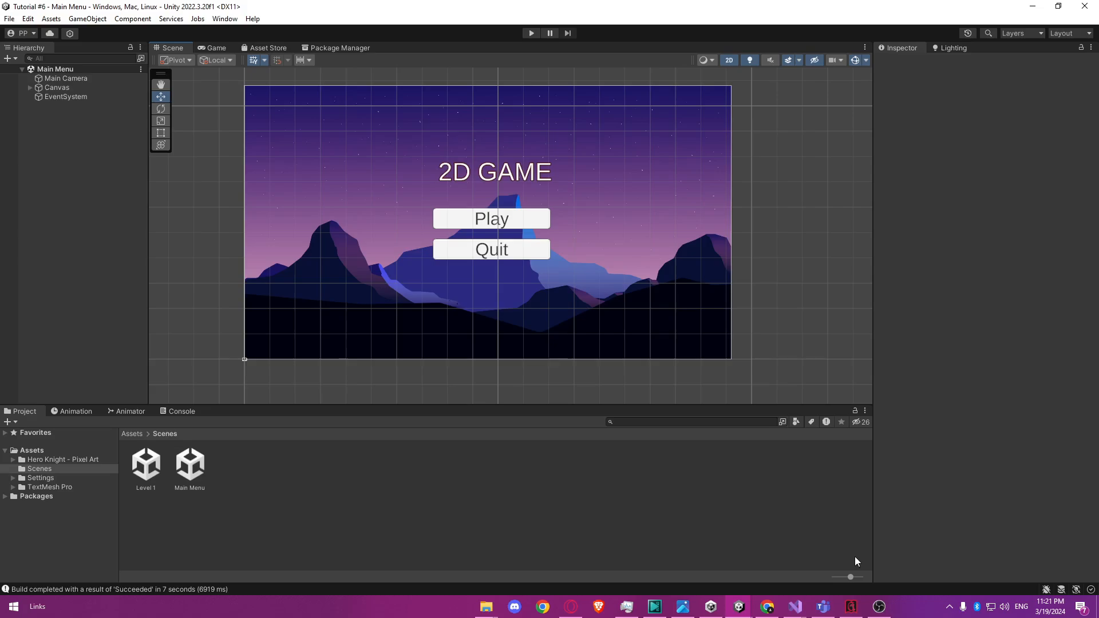
# Open the Level 1 scene from the Scenes folder and frame the Player with its surrounding platforms.
pyautogui.click(151, 477)
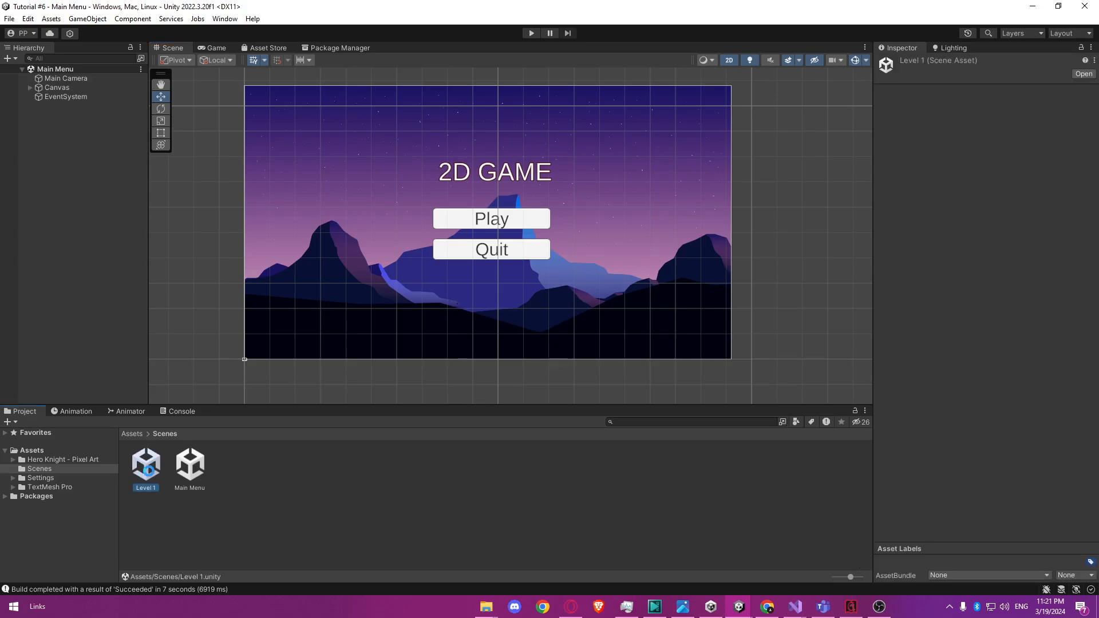
pyautogui.doubleClick(143, 468)
pyautogui.click(57, 87)
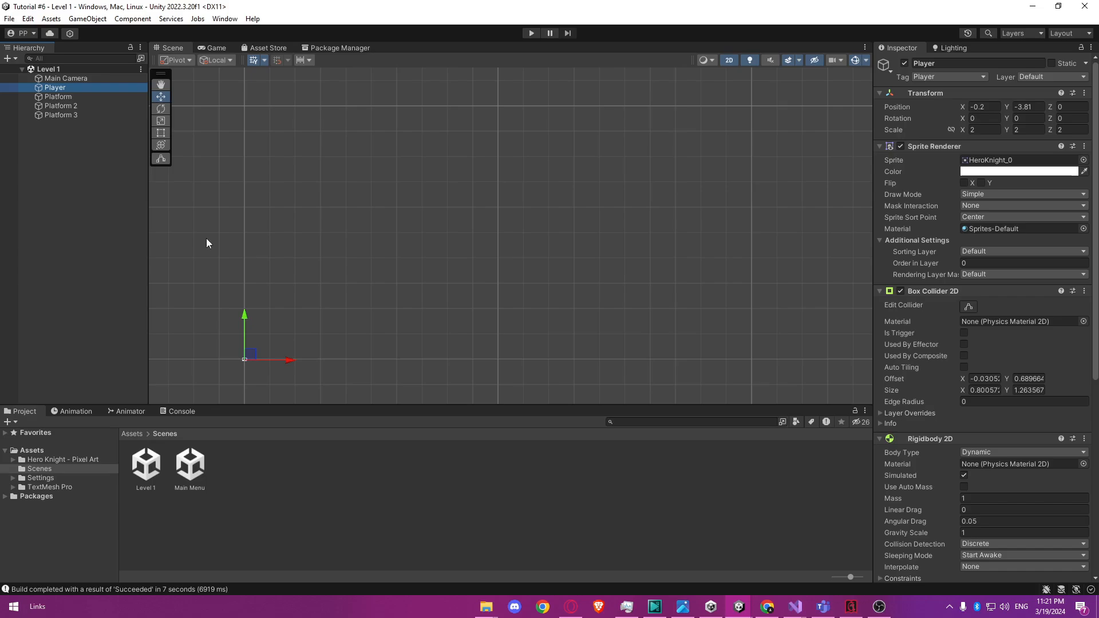
pyautogui.press('f')
pyautogui.scroll(-6, 412, 270)
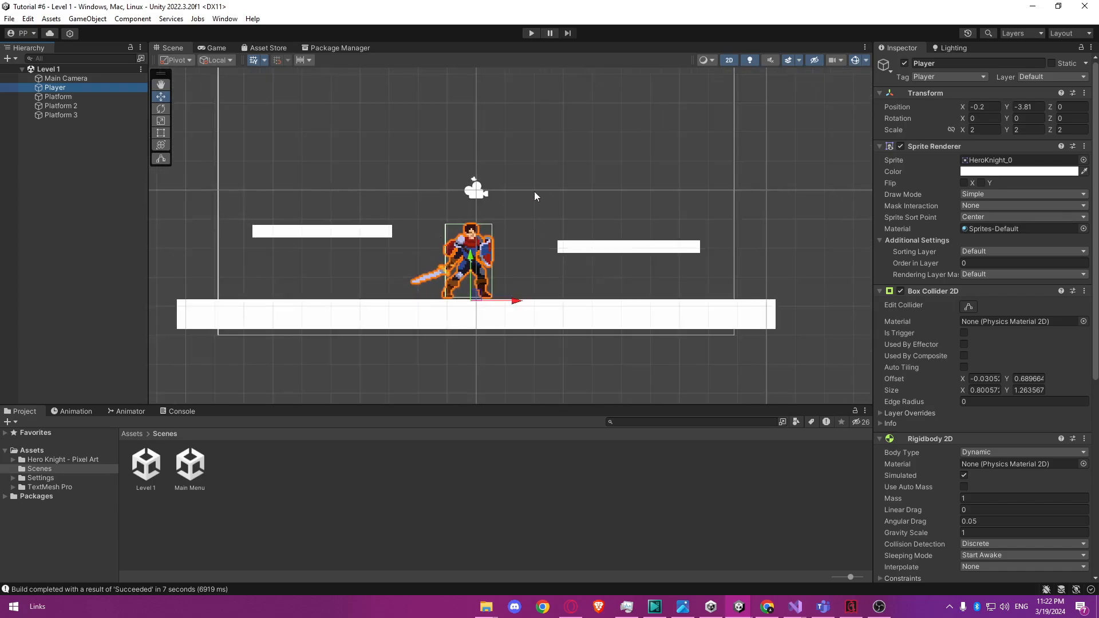
pyautogui.moveTo(558, 189); pyautogui.dragTo(593, 228, button='middle')
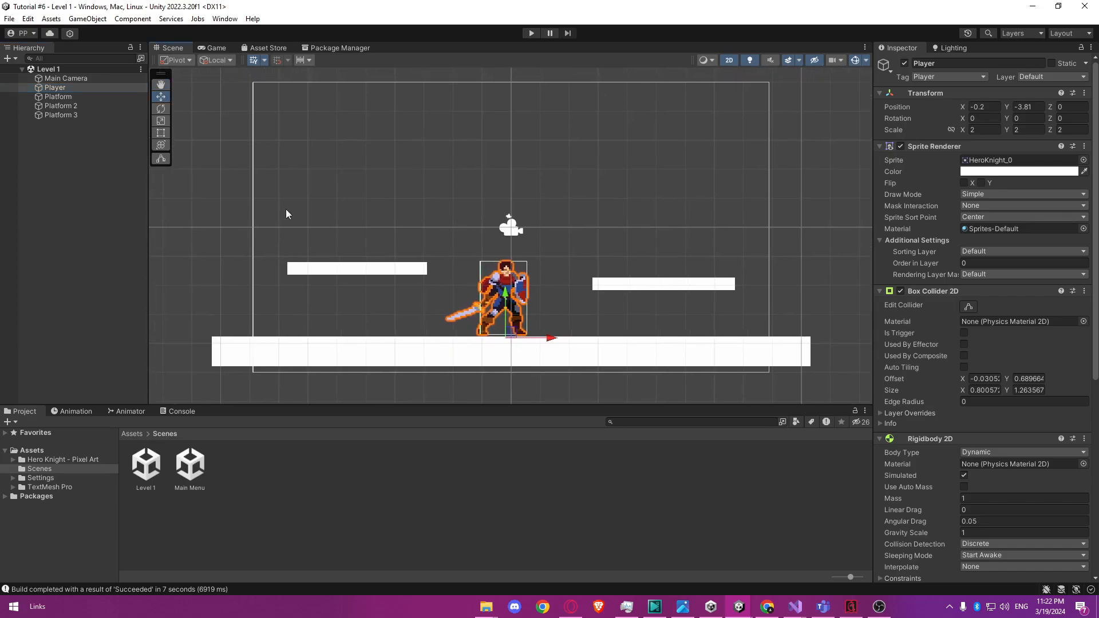
# Create a 2D Square sprite object at the root of the Level 1 scene.
pyautogui.click(107, 199)
pyautogui.rightClick(87, 176)
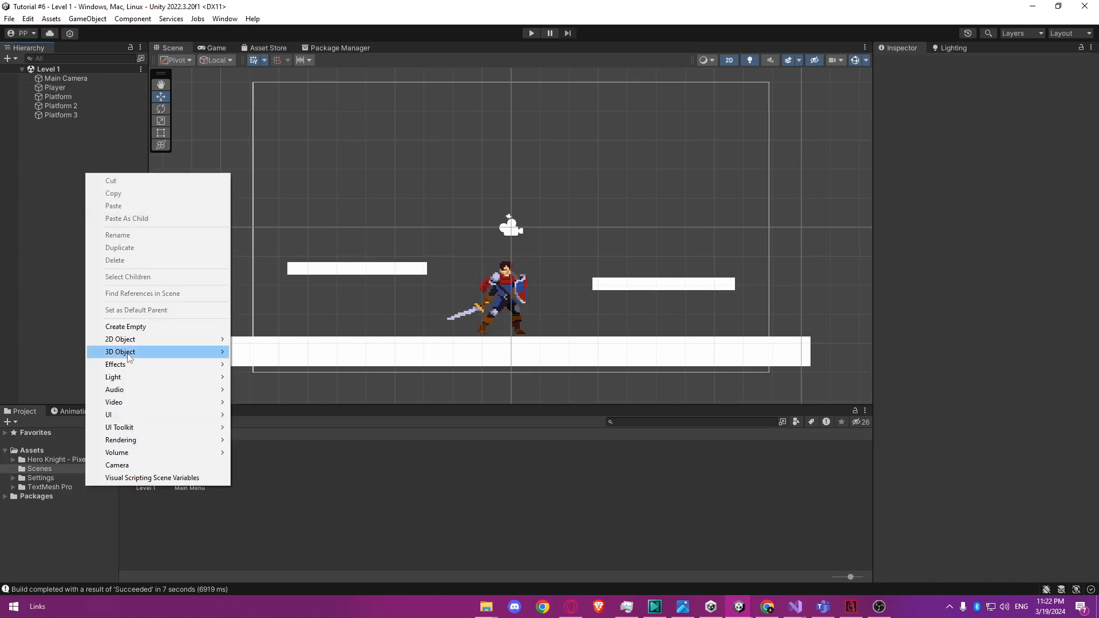
pyautogui.moveTo(128, 353)
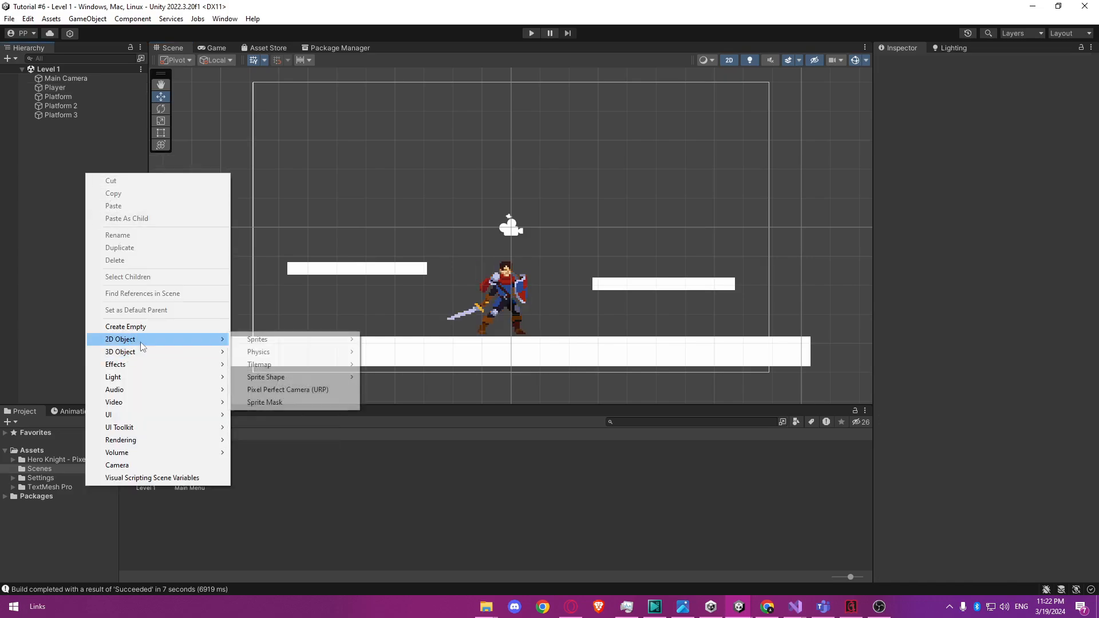
pyautogui.moveTo(258, 342)
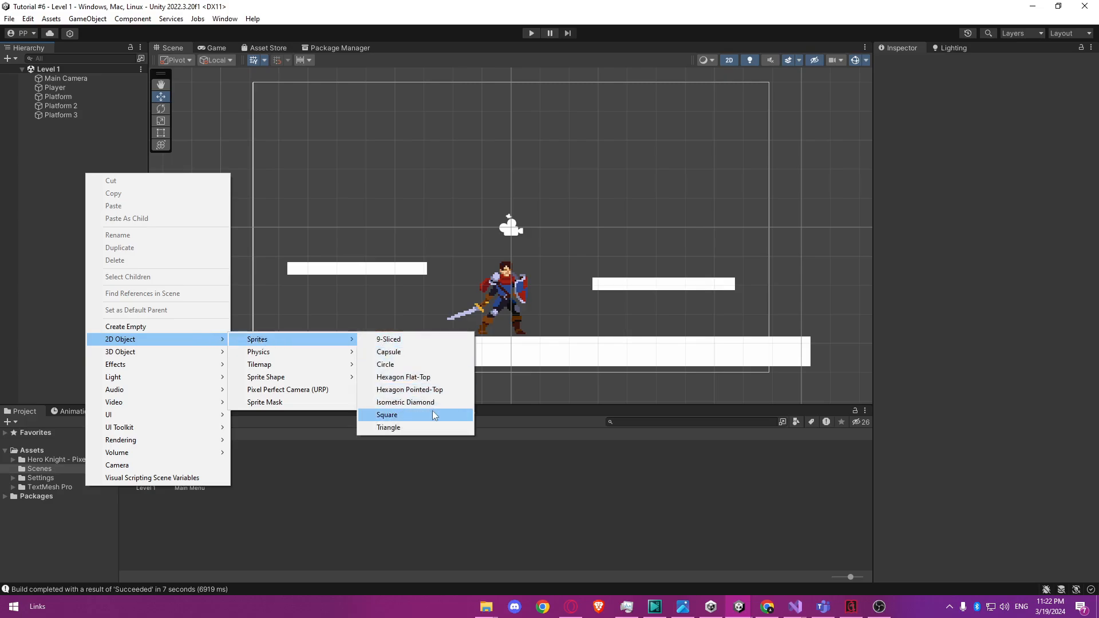
pyautogui.click(387, 414)
pyautogui.scroll(-4, 635, 244)
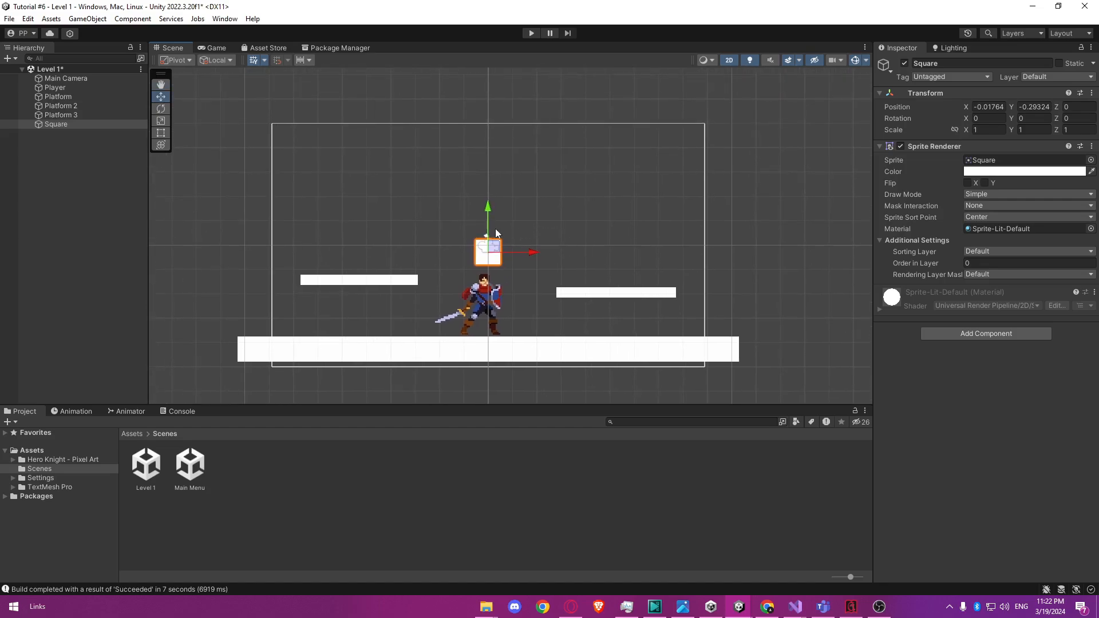
# Scale the Square to about 1.29 by 1.98 and place it upright on the right-hand platform at about X 6.91, Y -0.78.
pyautogui.moveTo(502, 252); pyautogui.dragTo(531, 253)
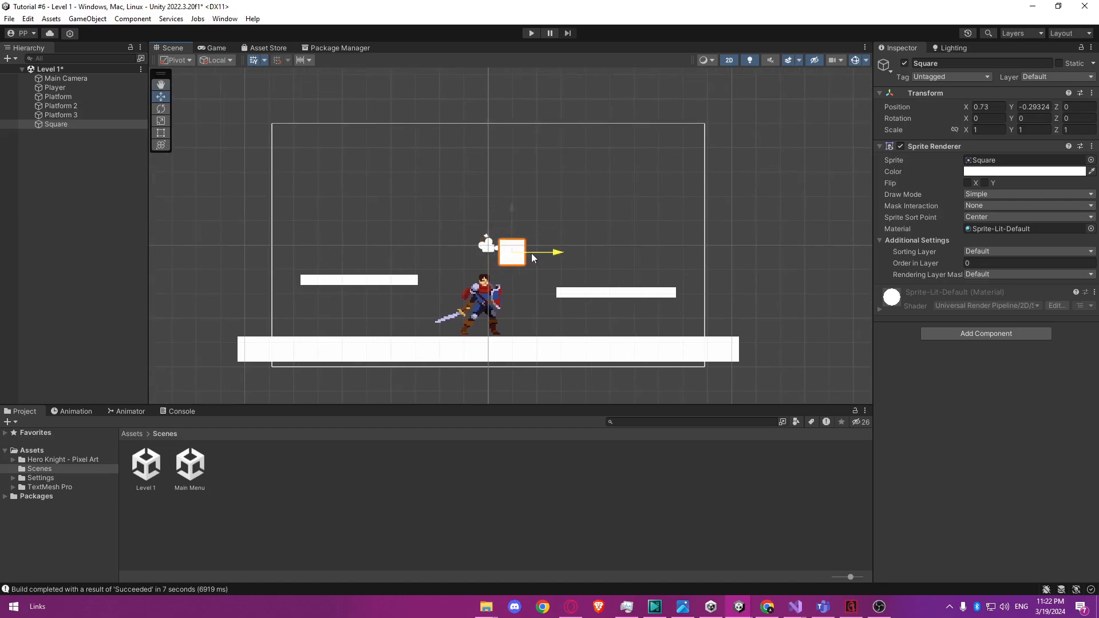
pyautogui.moveTo(652, 263); pyautogui.dragTo(658, 238)
pyautogui.press('r')
pyautogui.press('w')
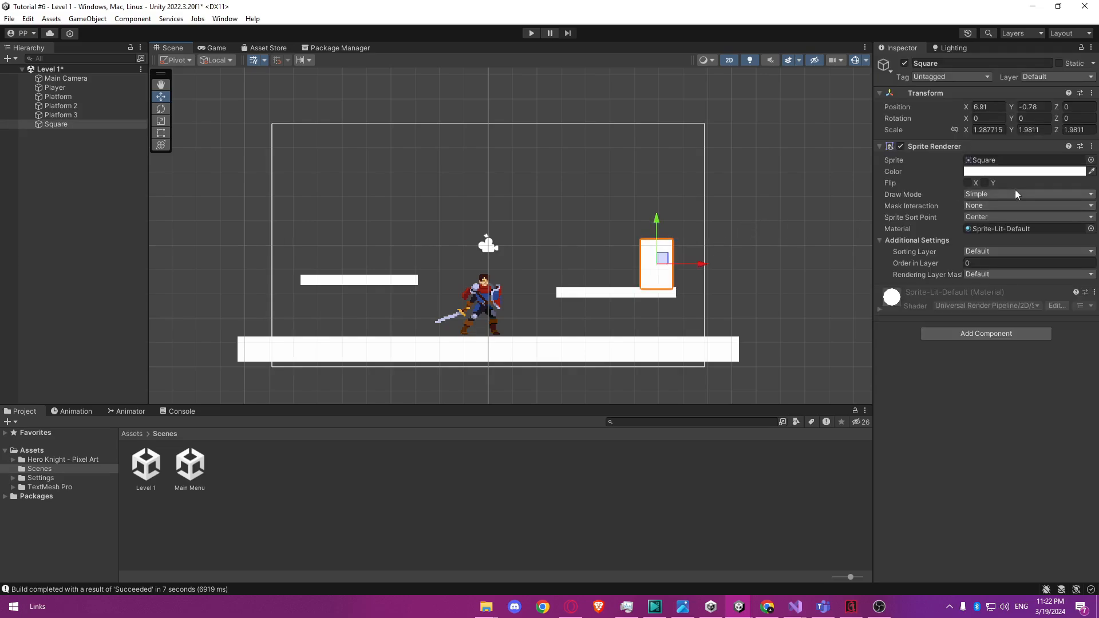
# Colour the Square red (DE1212) and nudge it up to about Y -0.73 on its platform.
pyautogui.click(1022, 175)
pyautogui.moveTo(1028, 256); pyautogui.dragTo(1053, 242)
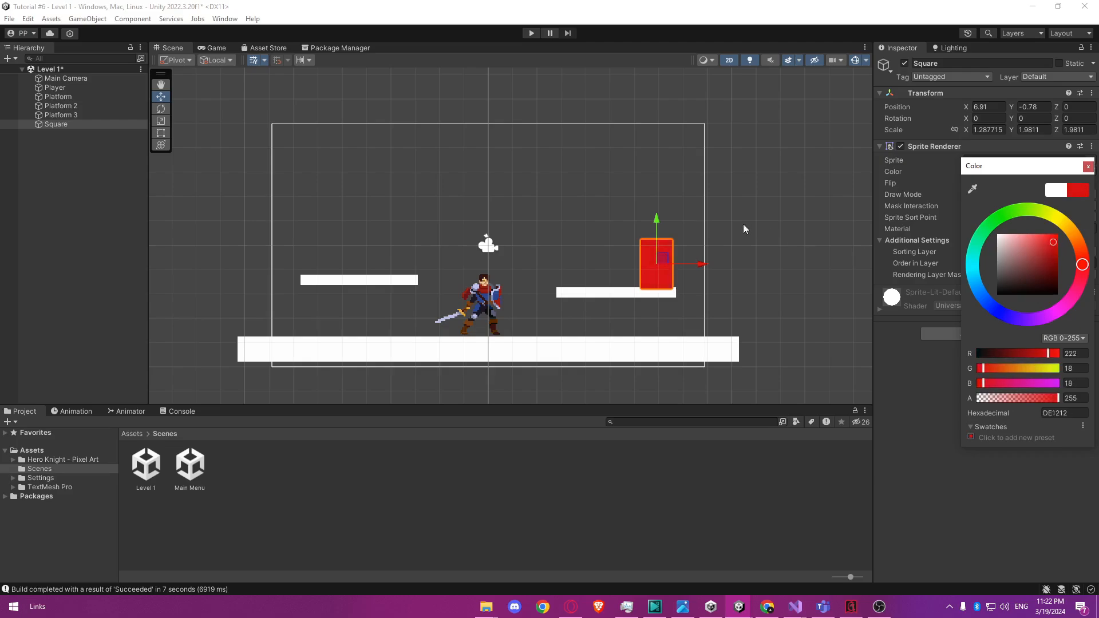
pyautogui.click(724, 224)
pyautogui.click(662, 249)
pyautogui.moveTo(662, 249); pyautogui.dragTo(674, 243)
pyautogui.click(779, 235)
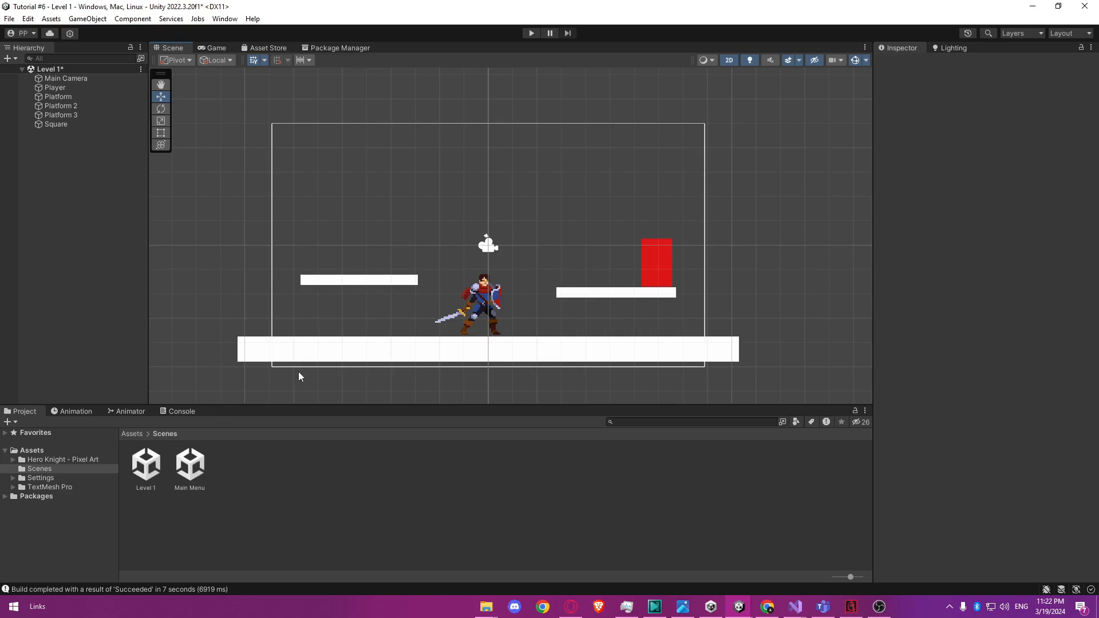
# Add a Box Collider 2D to the red Square and make it a trigger.
pyautogui.click(645, 282)
pyautogui.click(976, 334)
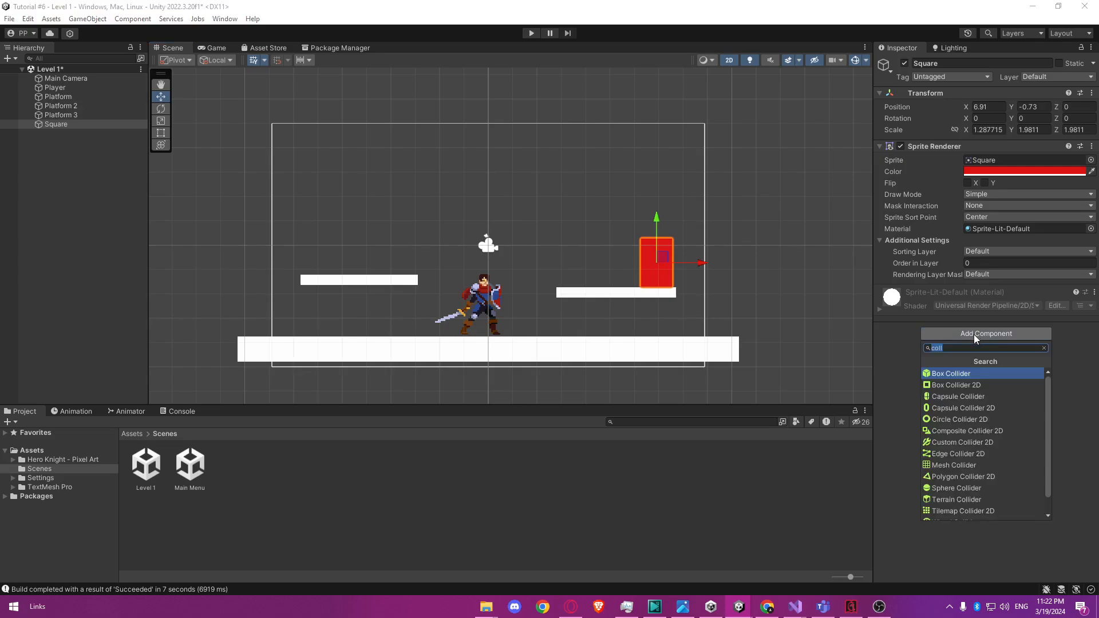
pyautogui.click(973, 390)
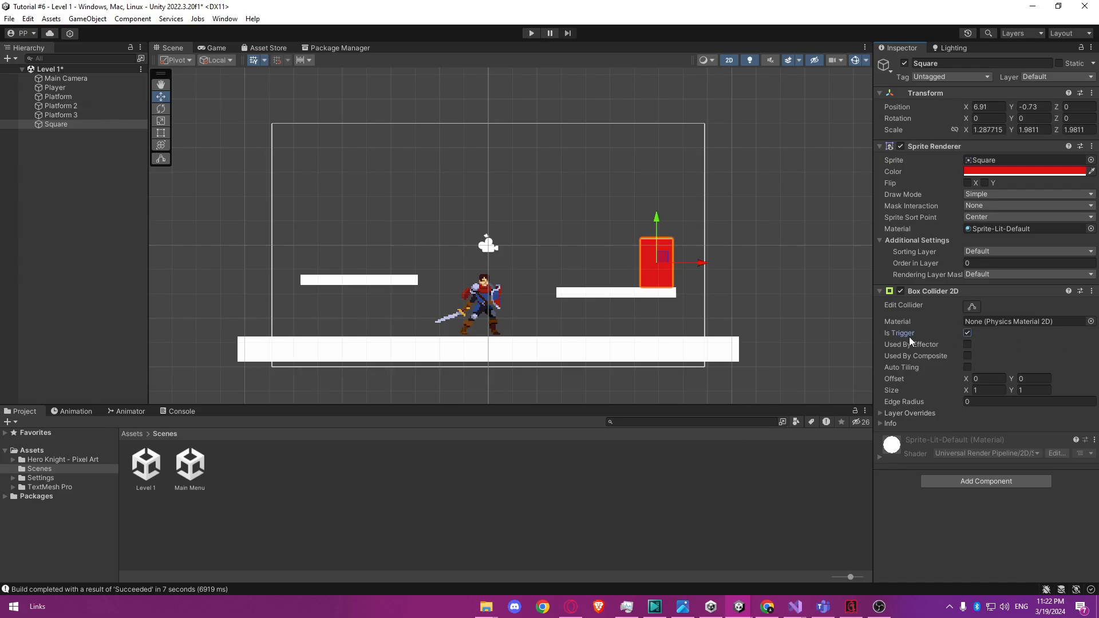
pyautogui.click(442, 497)
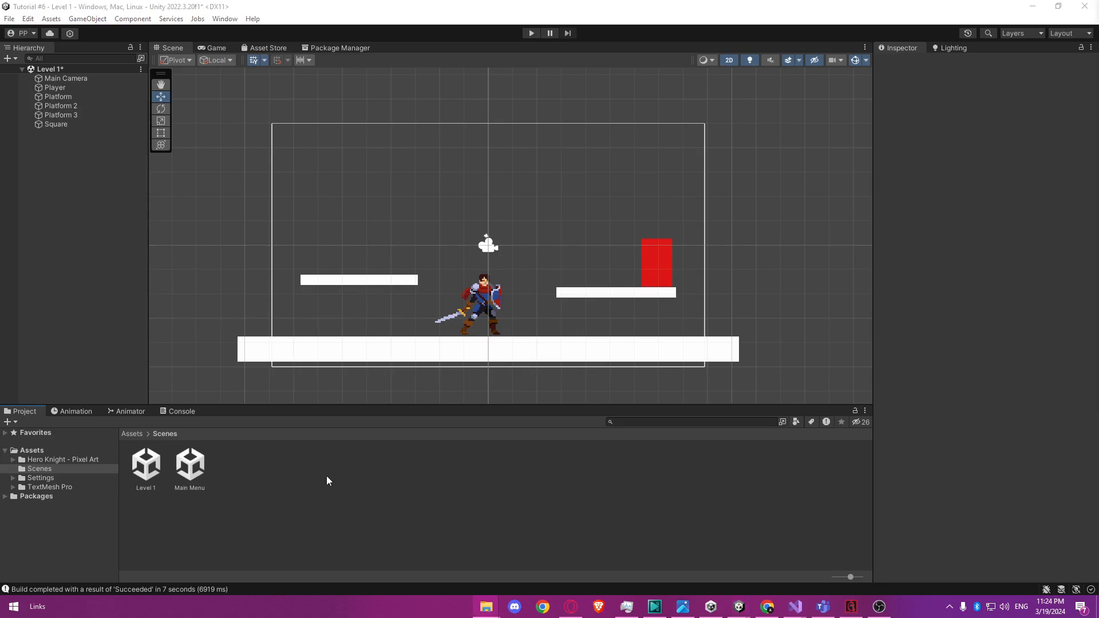
# Create a new scene named Level 2 in the Scenes folder.
pyautogui.rightClick(308, 479)
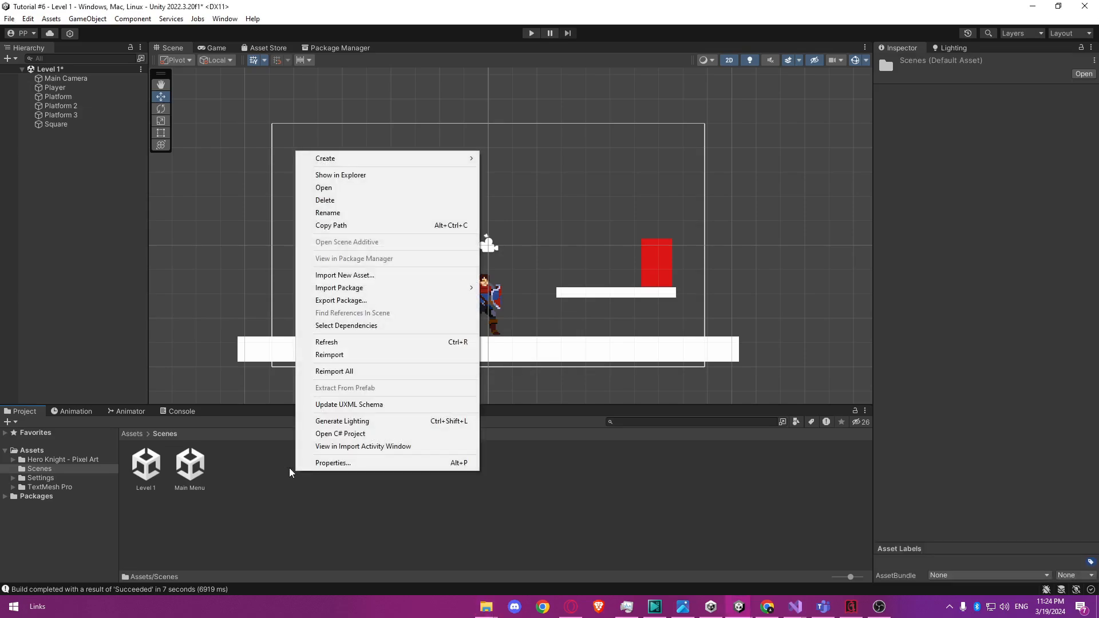
pyautogui.moveTo(401, 163)
pyautogui.click(505, 200)
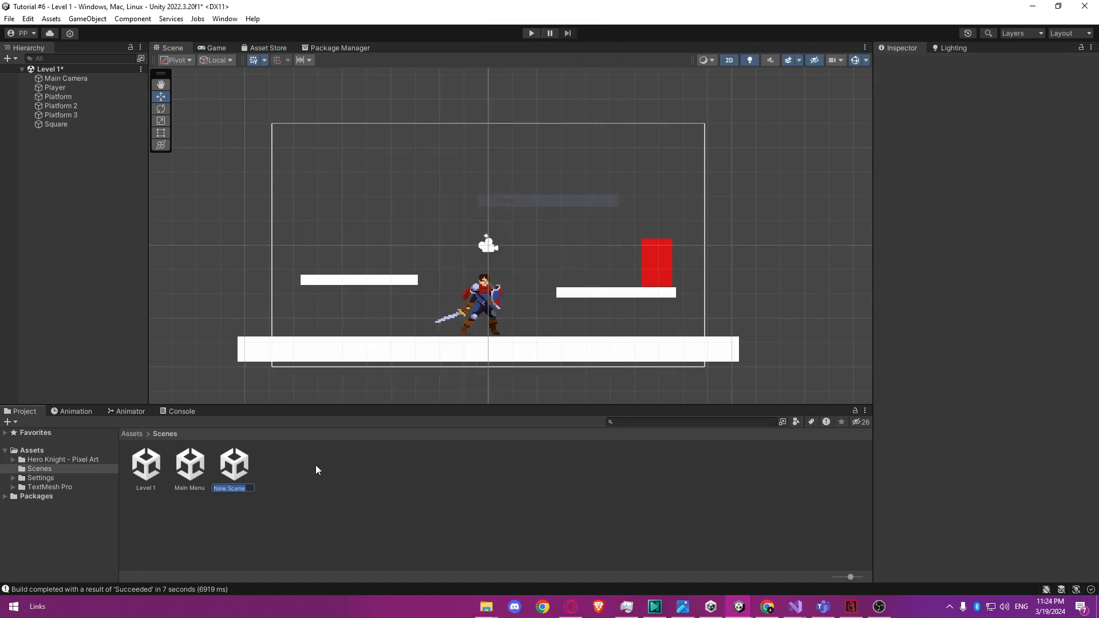
pyautogui.write('Level 2')
pyautogui.press('Return')
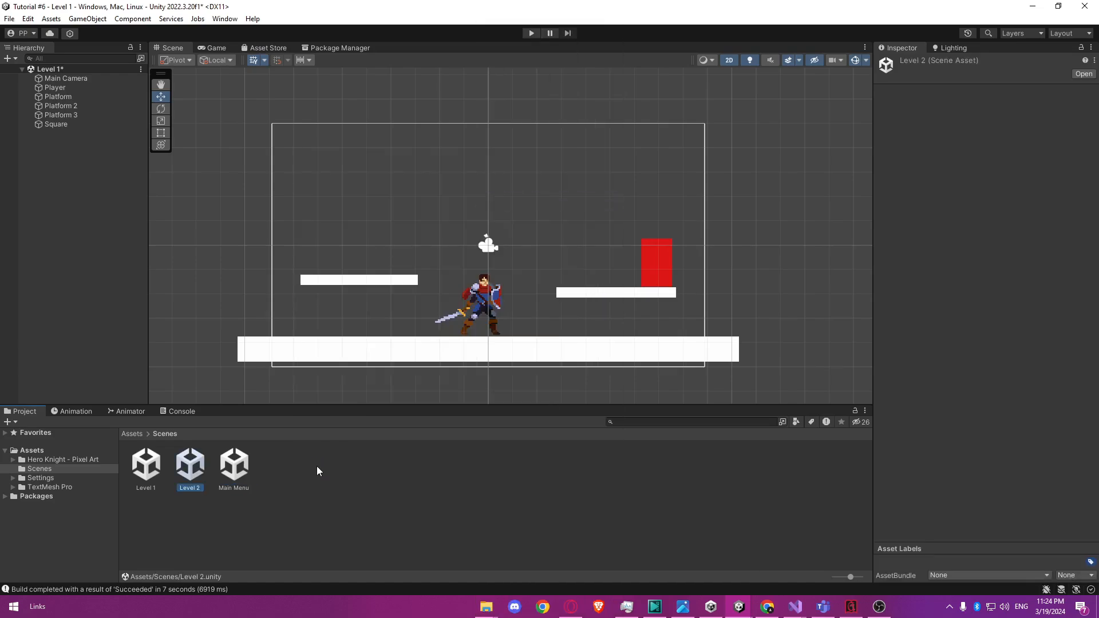
pyautogui.click(317, 466)
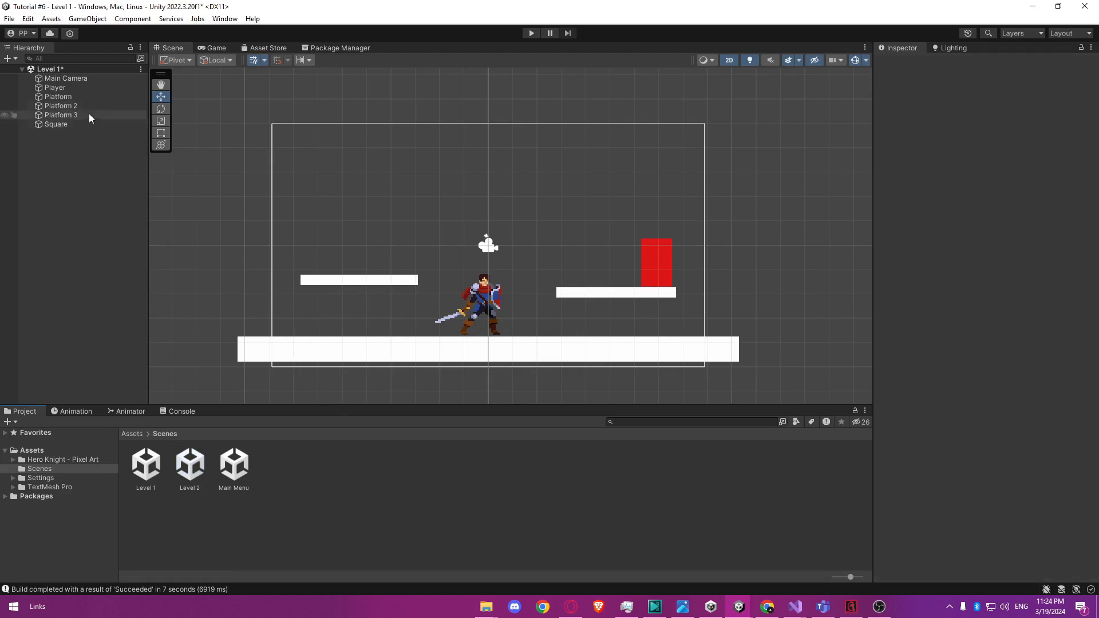
# Save the Level 1 scene and copy all its objects from Main Camera through Square.
pyautogui.hotkey('ctrl', 's')
pyautogui.click(86, 80)
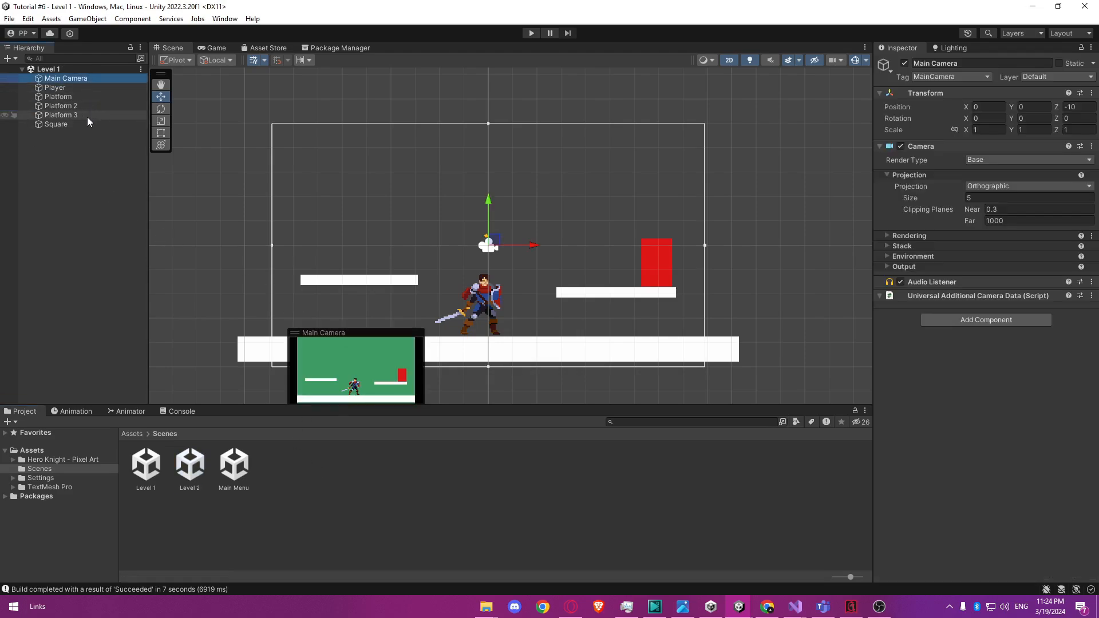
pyautogui.keyDown('shift'); pyautogui.click(85, 126); pyautogui.keyUp('shift')
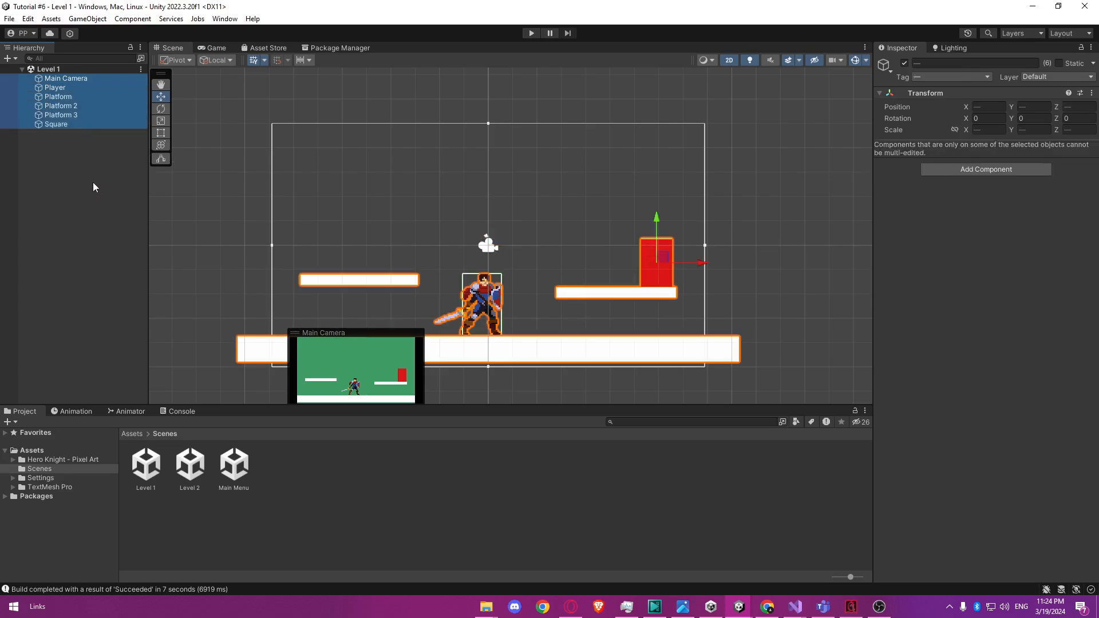
pyautogui.click(297, 479)
# Open the Level 2 scene and paste the copied Level 1 objects into it.
pyautogui.click(192, 466)
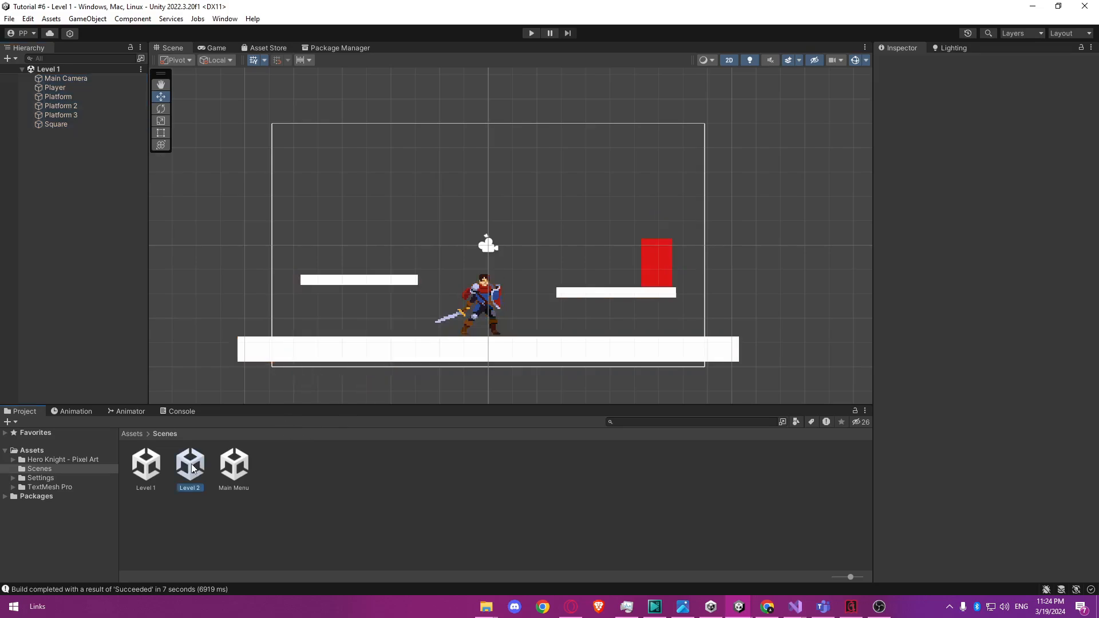
pyautogui.doubleClick(191, 465)
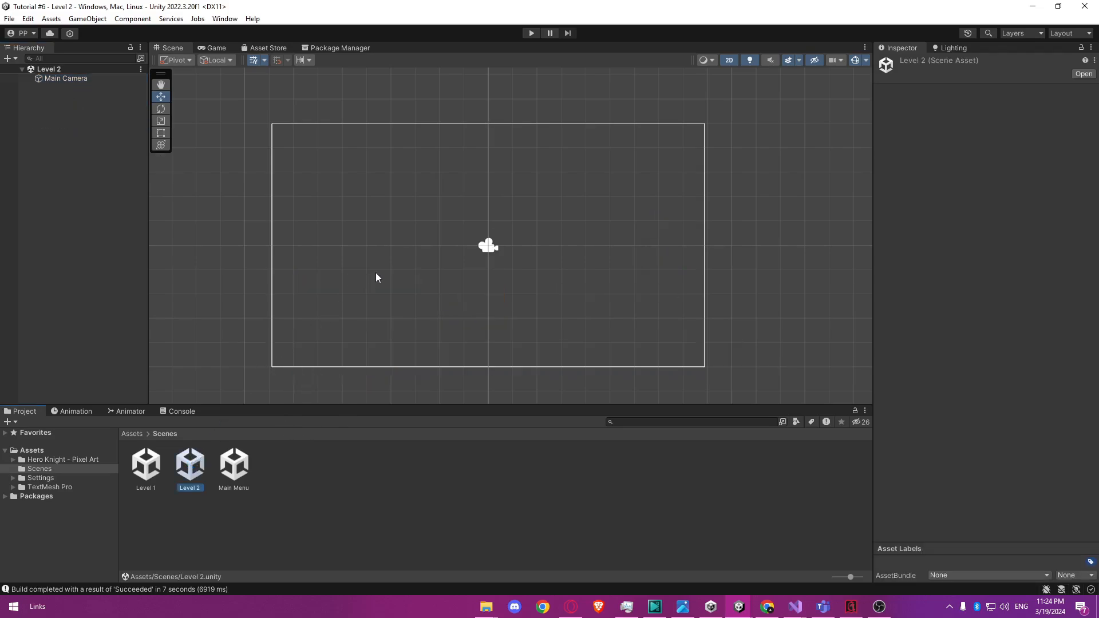
pyautogui.click(102, 179)
pyautogui.click(390, 252)
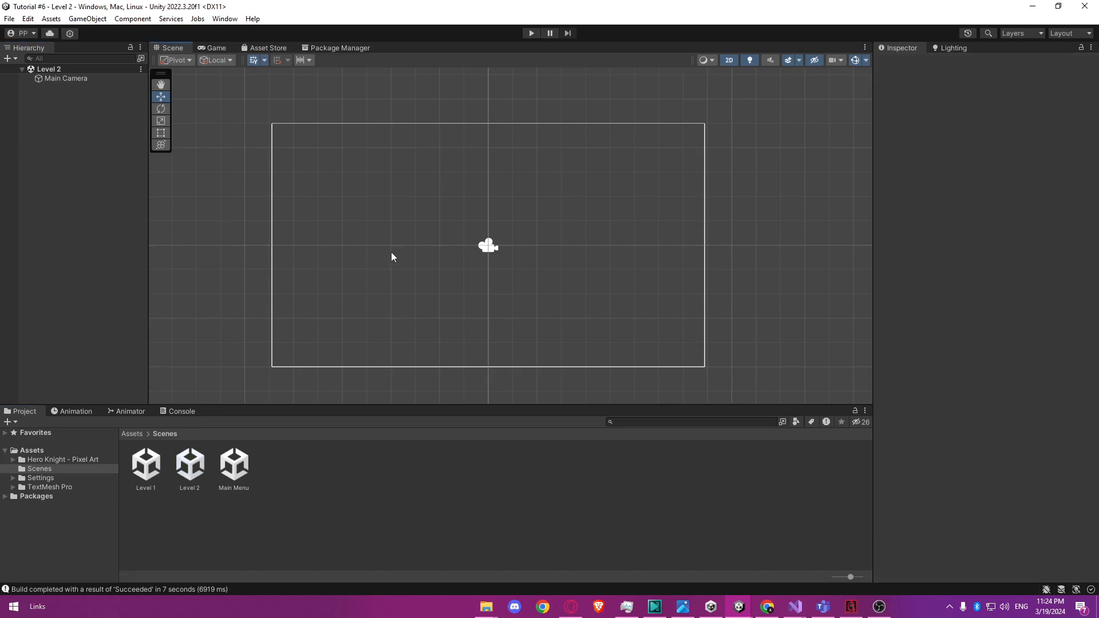
pyautogui.hotkey('ctrl', 'v')
pyautogui.scroll(-3, 465, 299)
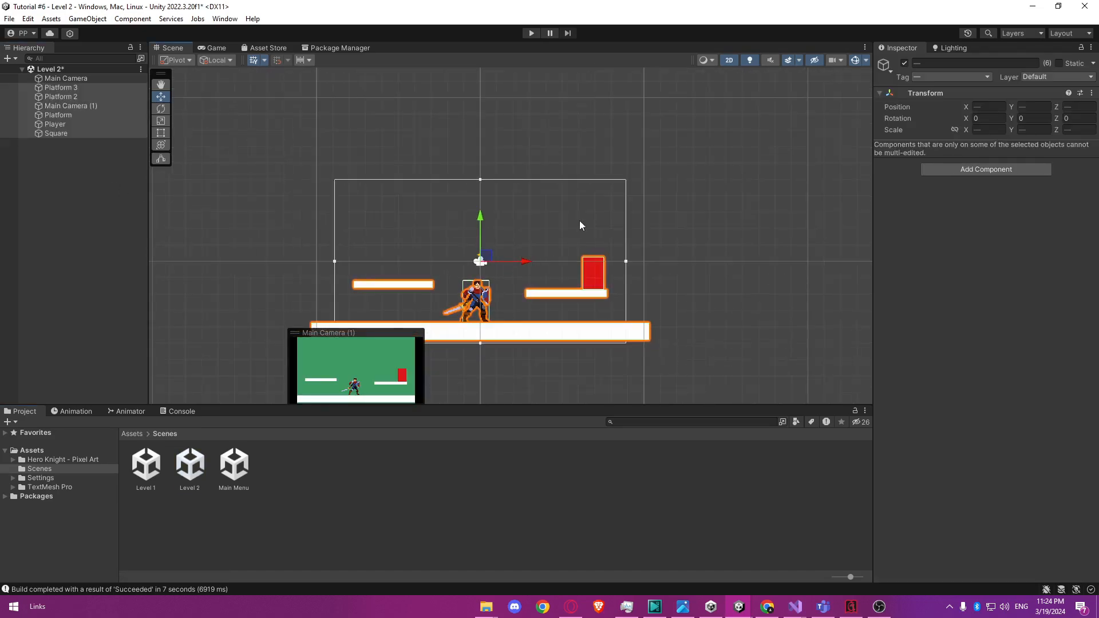
# Delete the red Square from the Level 2 scene.
pyautogui.click(584, 205)
pyautogui.moveTo(538, 238); pyautogui.dragTo(550, 253, button='middle')
pyautogui.click(618, 279)
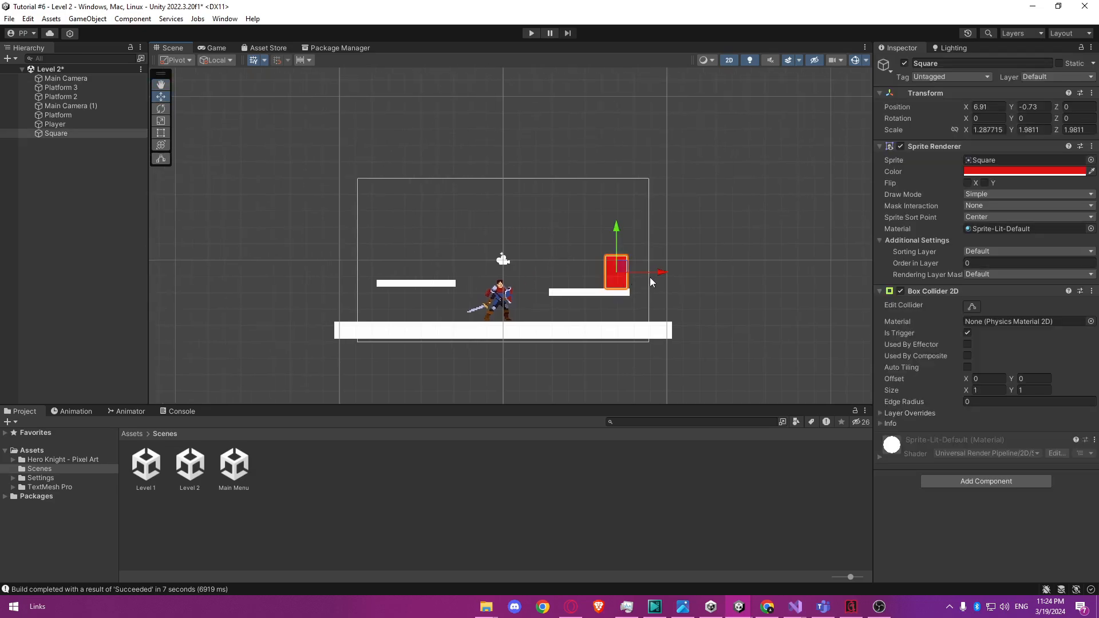
pyautogui.press('Delete')
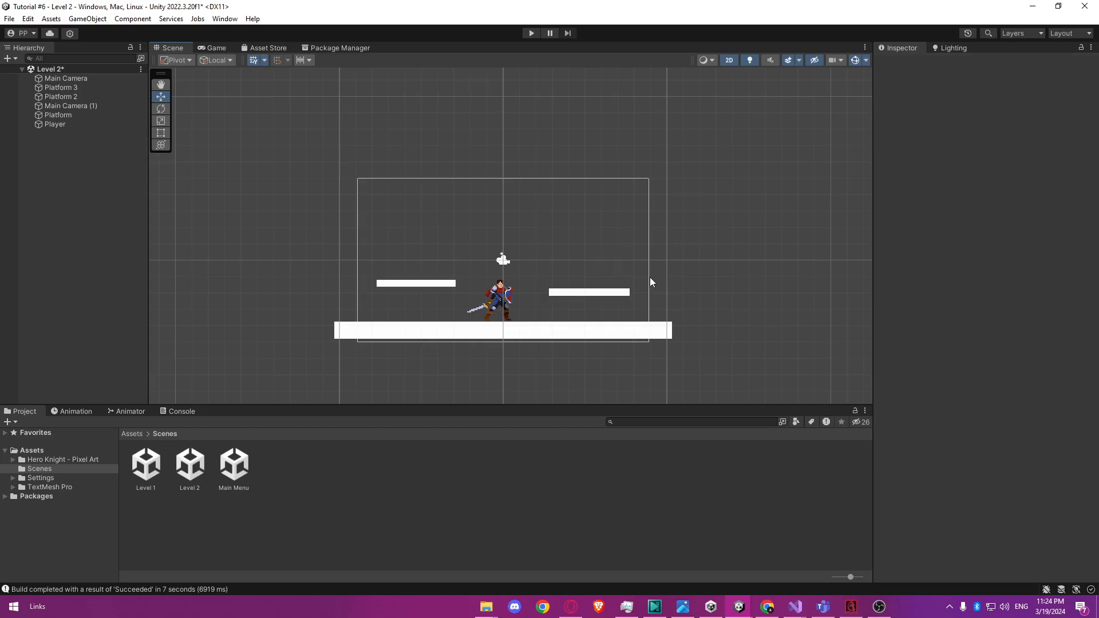
# Scale the Player uniformly to about 0.82 and move it to the left end of the ground at about X -7.55.
pyautogui.click(589, 293)
pyautogui.click(490, 306)
pyautogui.scroll(8, 490, 306)
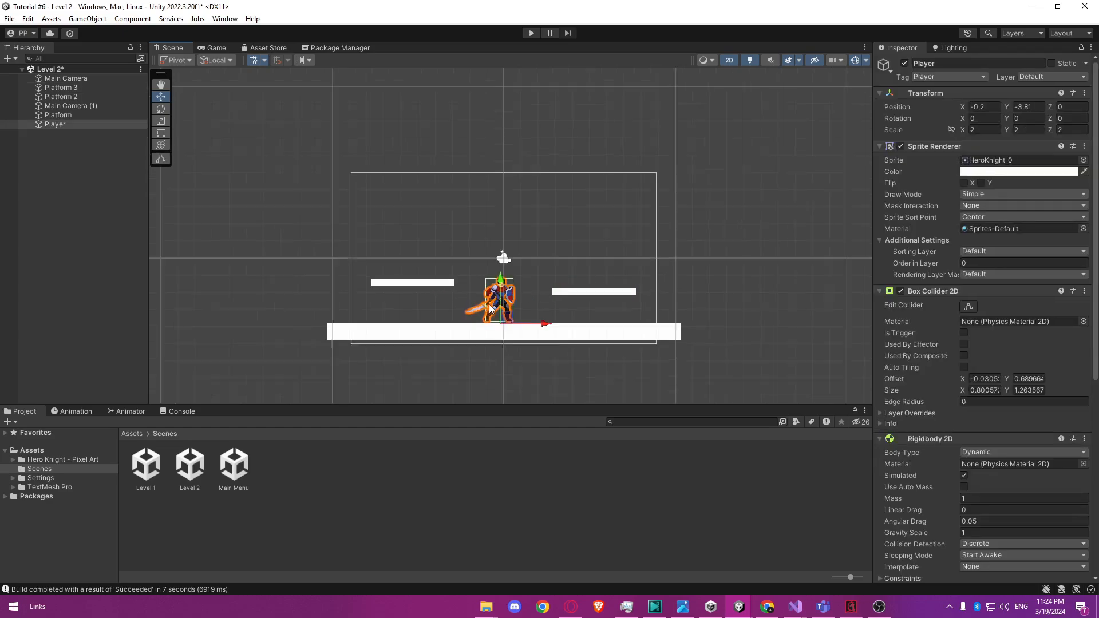
pyautogui.moveTo(583, 232); pyautogui.dragTo(558, 227, button='middle')
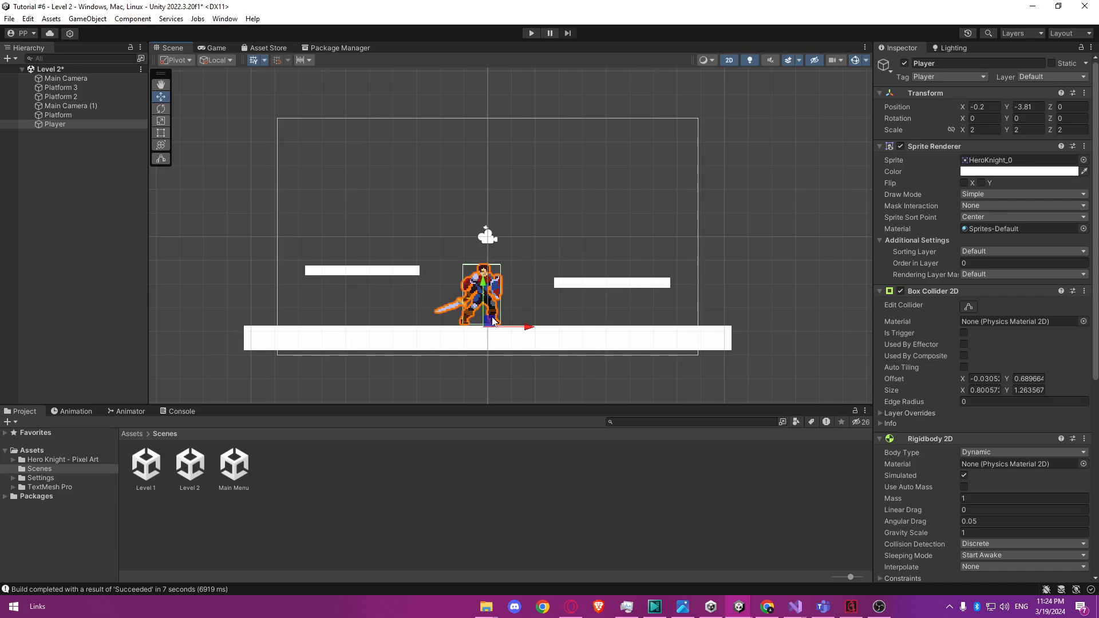
pyautogui.press('r')
pyautogui.moveTo(491, 327); pyautogui.dragTo(337, 330)
pyautogui.press('w')
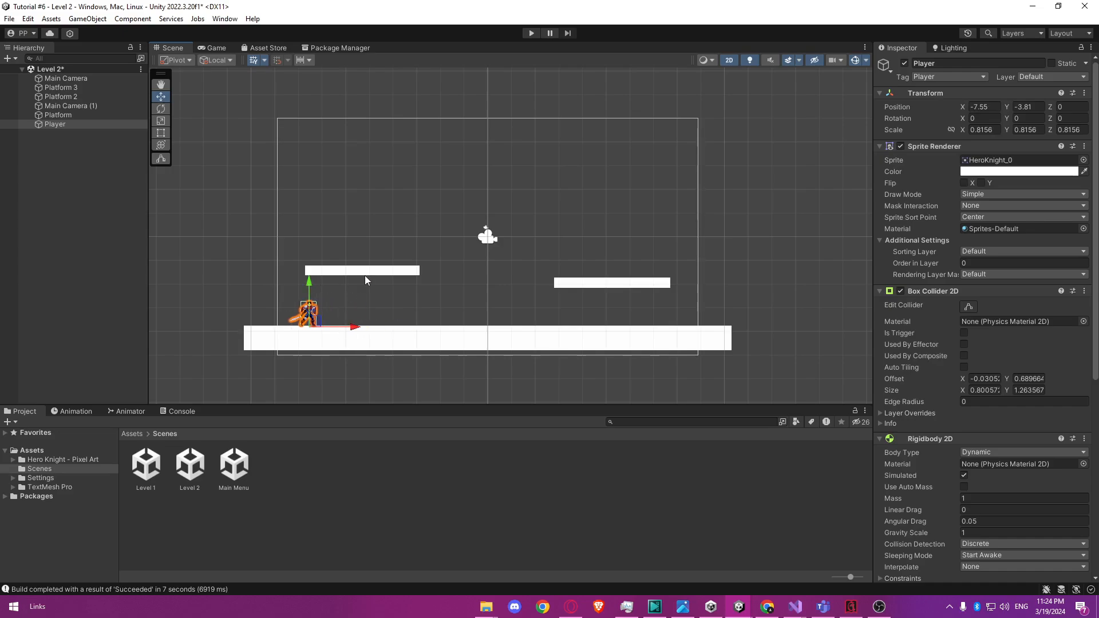
# Delete Platform 3, the raised platform on the right side of Level 2.
pyautogui.click(393, 277)
pyautogui.click(558, 282)
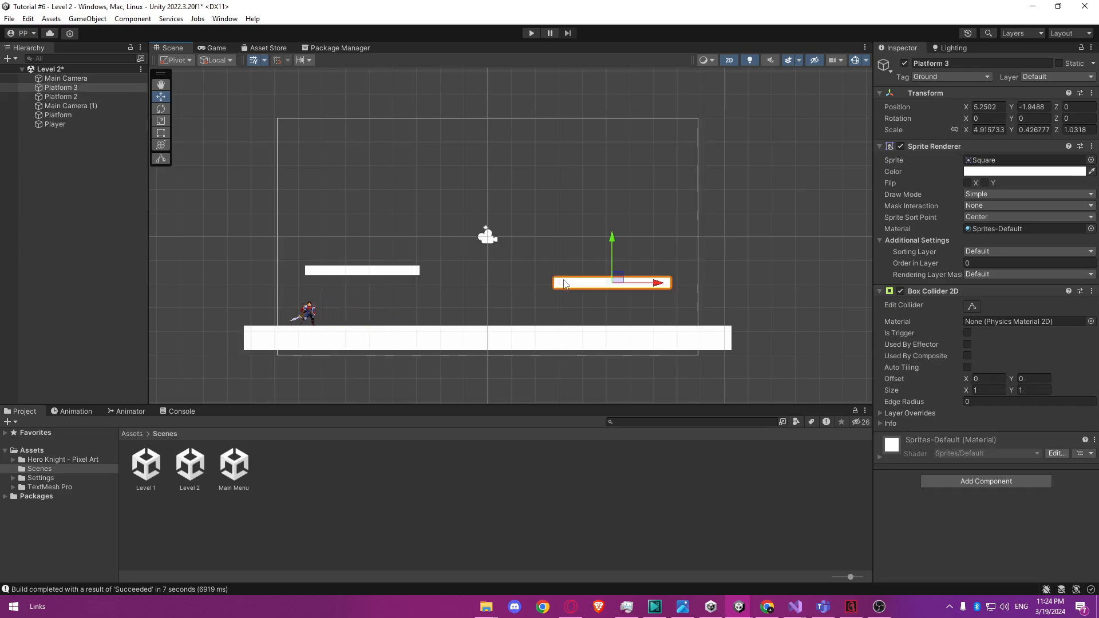
pyautogui.press('Delete')
# Shrink Platform 2 into a short, thin ledge and reposition it within the camera frame.
pyautogui.click(379, 273)
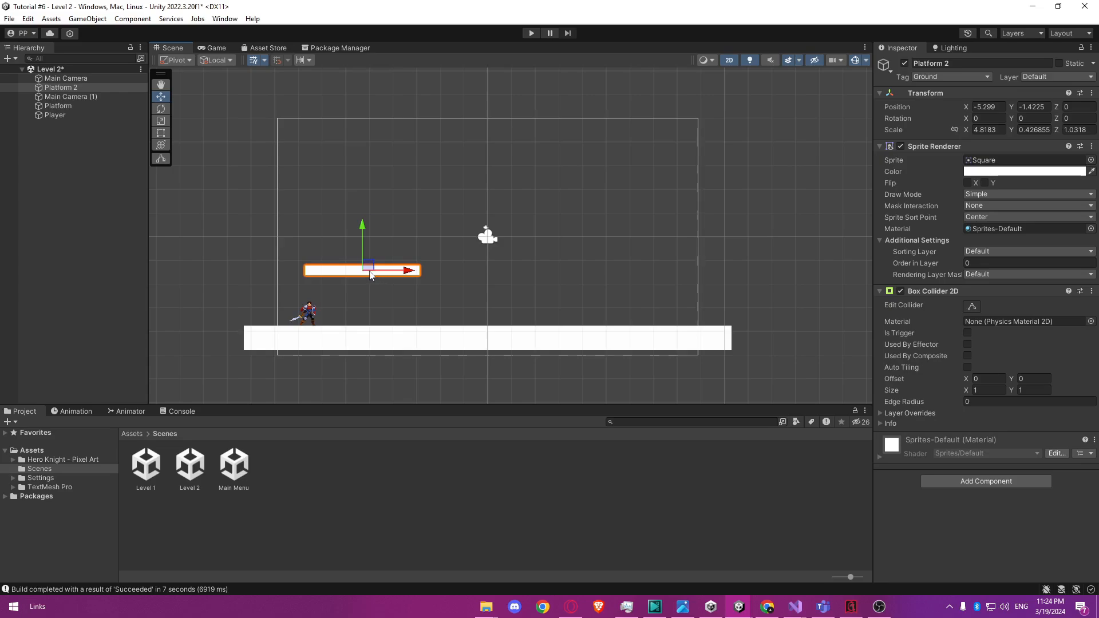
pyautogui.press('r')
pyautogui.moveTo(362, 270); pyautogui.dragTo(359, 154)
pyautogui.press('w')
# Duplicate Platform 2 eleven times and arrange the ledges as steps climbing to the right and then back toward the upper left.
pyautogui.hotkey('ctrl', 'd')
pyautogui.hotkey('ctrl', 'd')
pyautogui.hotkey('ctrl', 'd')
pyautogui.hotkey('ctrl', 'd')
pyautogui.hotkey('ctrl', 'd')
pyautogui.hotkey('ctrl', 'd')
pyautogui.hotkey('ctrl', 'd')
pyautogui.hotkey('ctrl', 'd')
pyautogui.hotkey('ctrl', 'd')
pyautogui.hotkey('ctrl', 'd')
pyautogui.hotkey('ctrl', 'd')
pyautogui.click(673, 299)
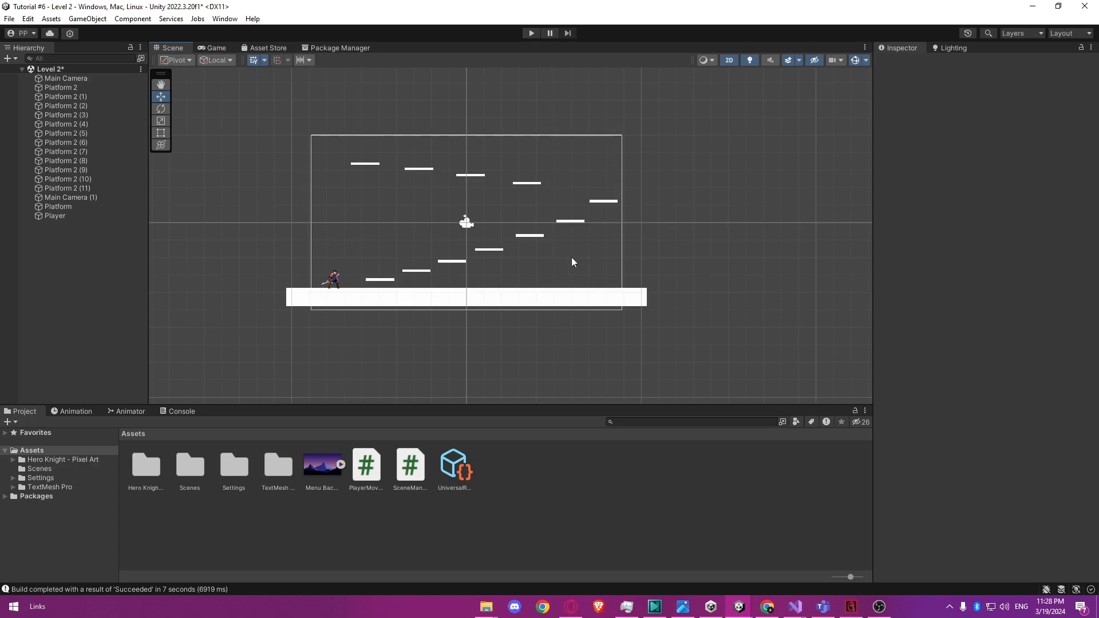
# Create an empty object at the root of Level 2 and name it Background Image.
pyautogui.rightClick(56, 270)
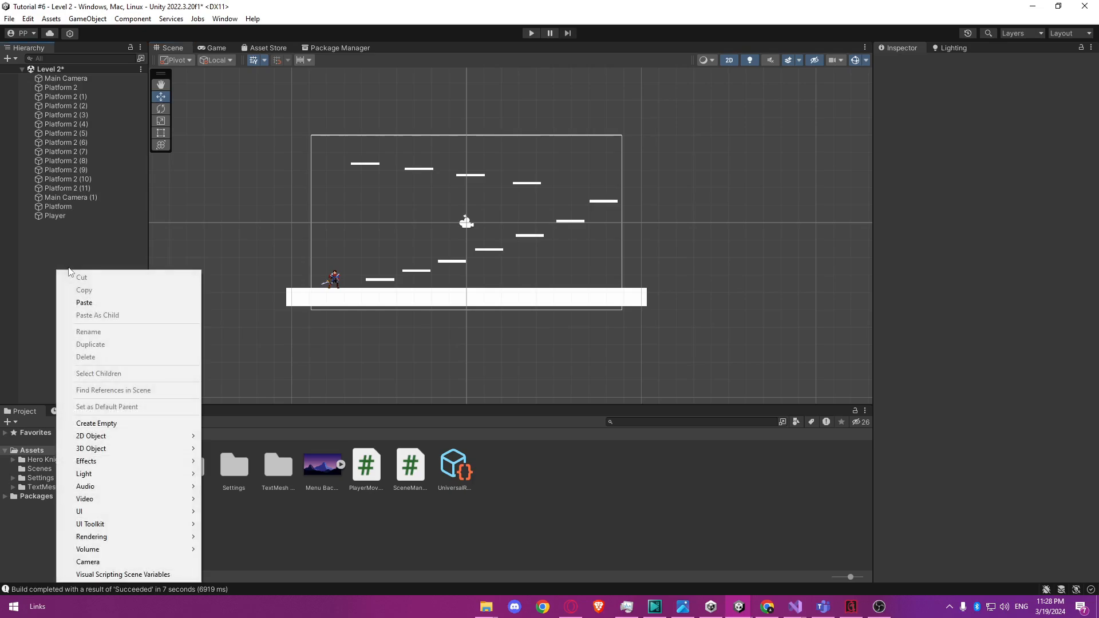
pyautogui.click(89, 424)
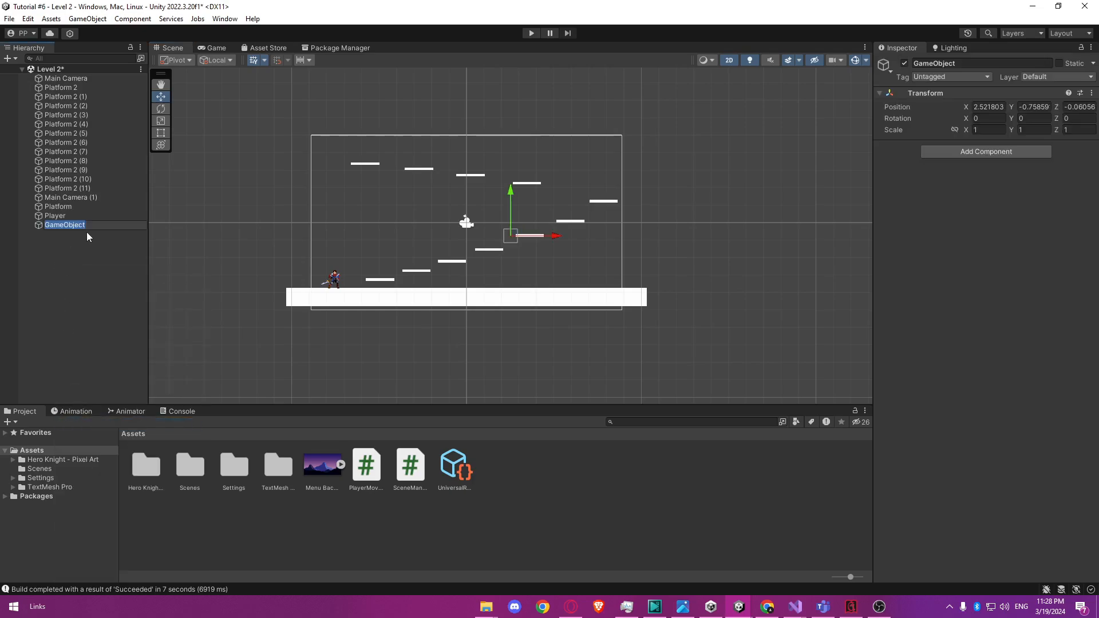
pyautogui.write('Baackground Image')
pyautogui.click(52, 227)
pyautogui.press('BackSpace')
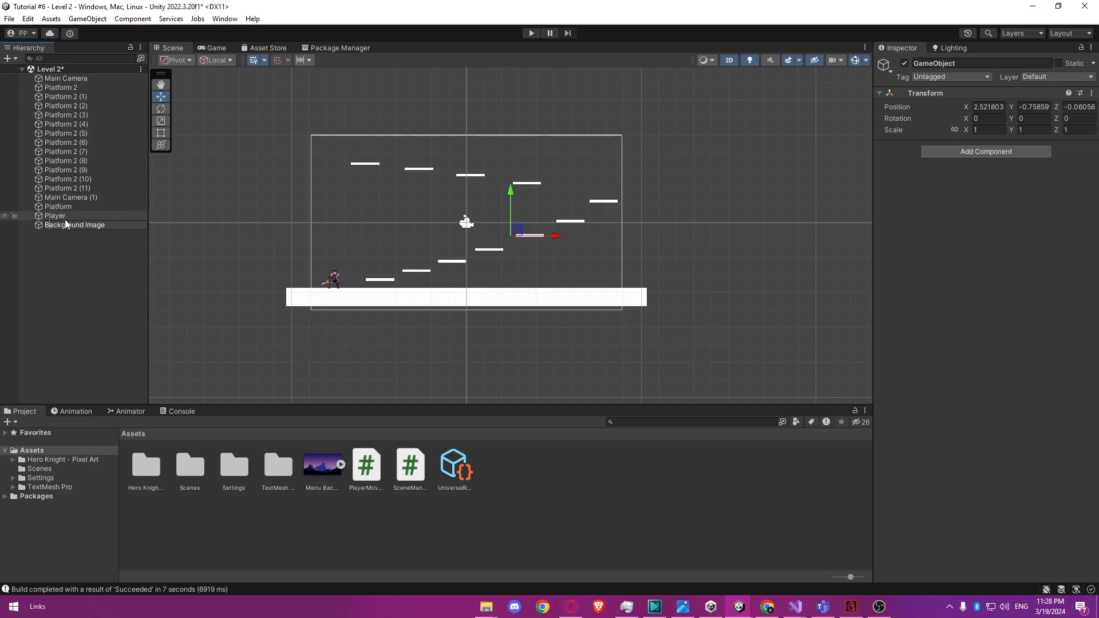
pyautogui.press('Return')
# Add a Sprite Renderer to Background Image and assign the Menu Background Image as its sprite.
pyautogui.click(95, 269)
pyautogui.click(104, 228)
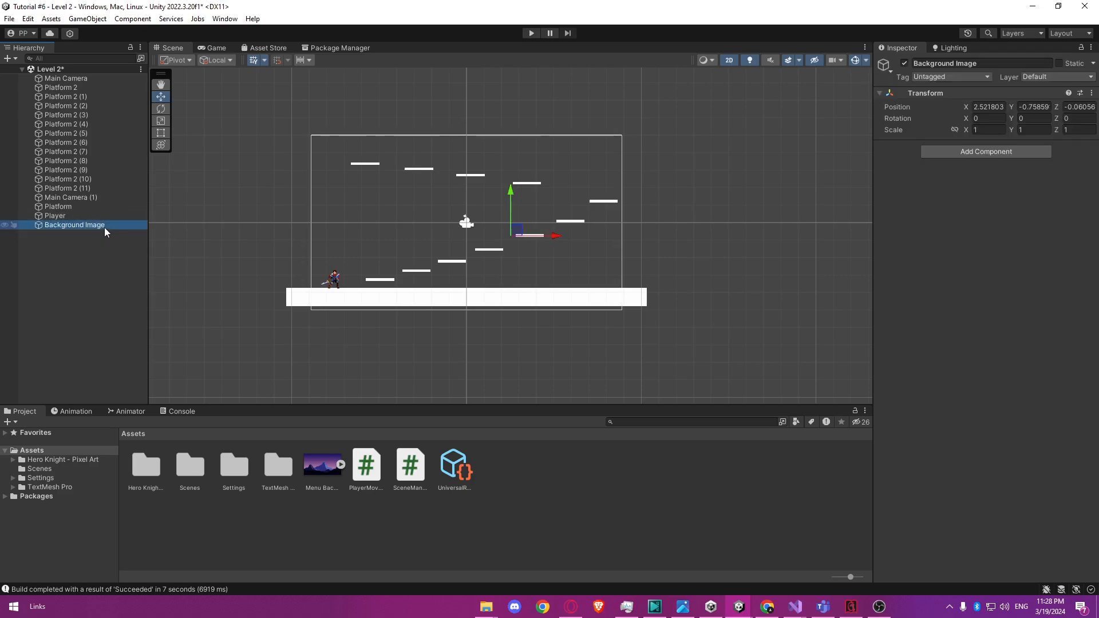
pyautogui.click(976, 150)
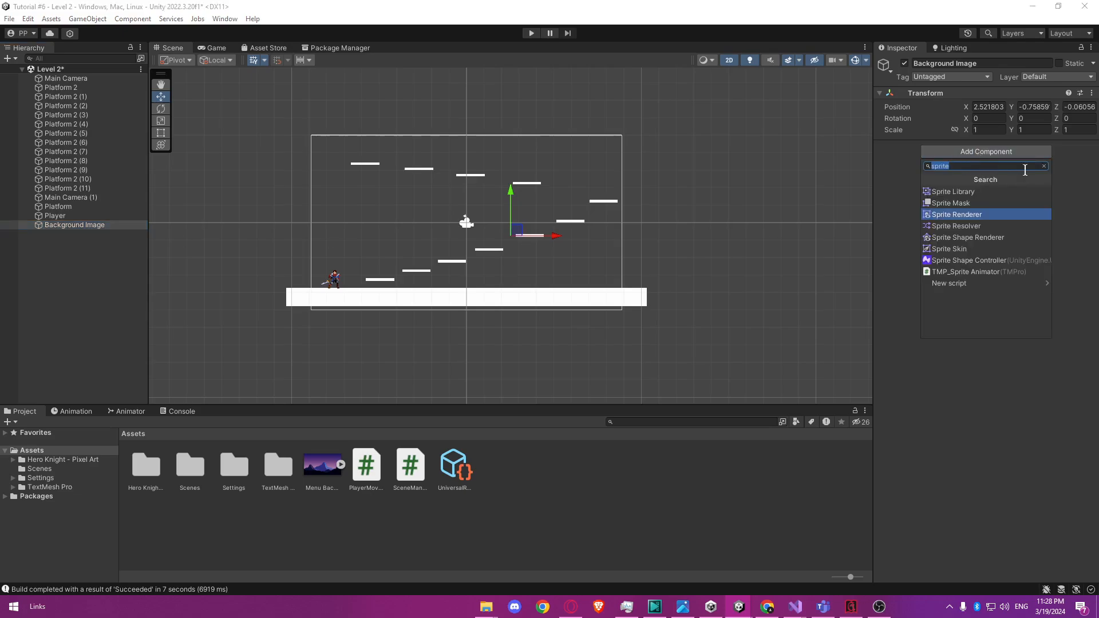
pyautogui.click(974, 215)
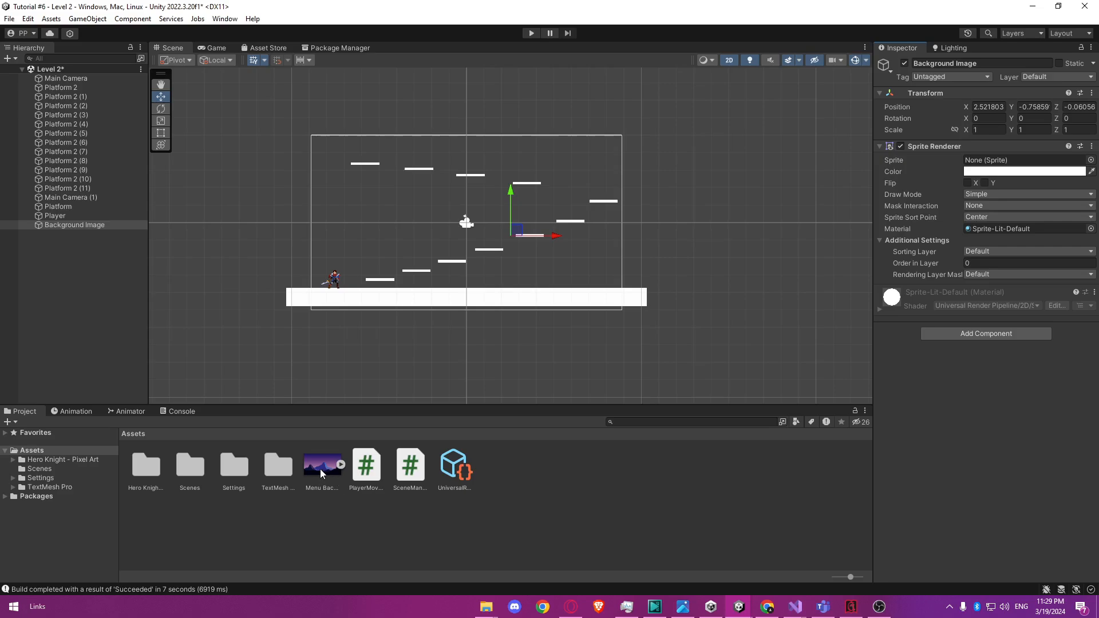
pyautogui.moveTo(321, 473); pyautogui.dragTo(476, 521)
pyautogui.moveTo(673, 516); pyautogui.dragTo(978, 162)
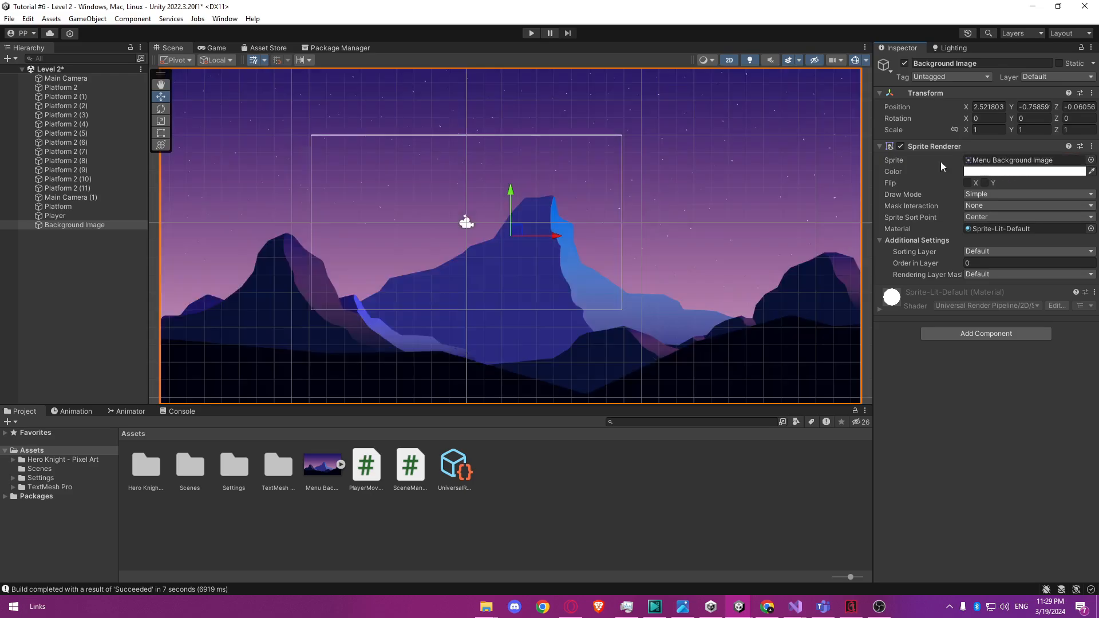
# Scale Background Image uniformly to about 0.46 and centre it over the camera frame at about X -0.1, Y -0.03.
pyautogui.scroll(-5, 629, 214)
pyautogui.scroll(4, 629, 209)
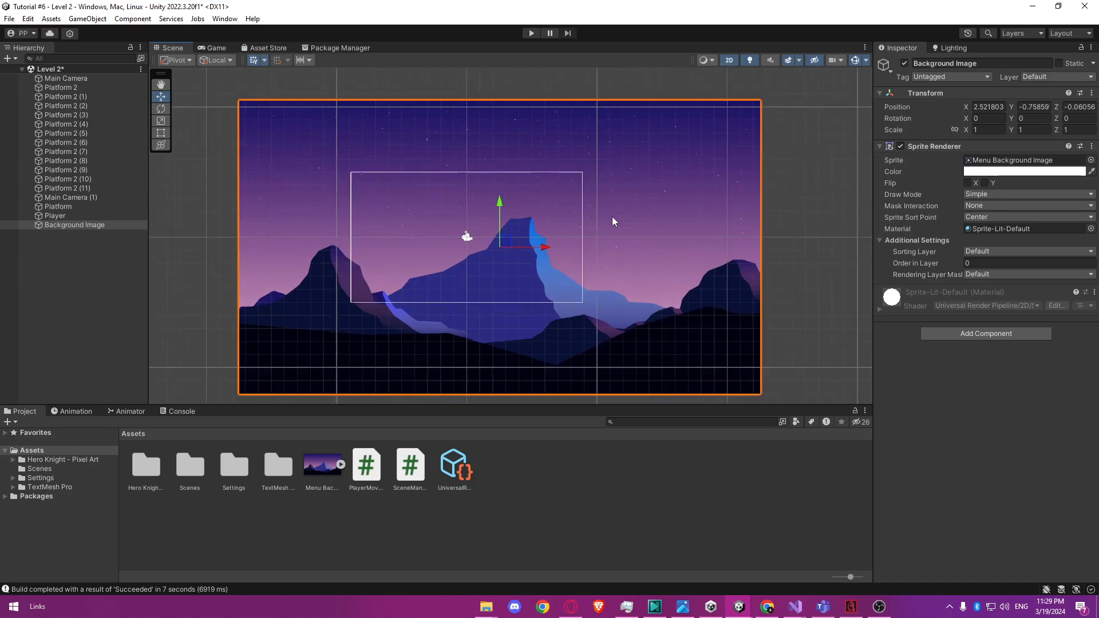
pyautogui.scroll(2, 549, 224)
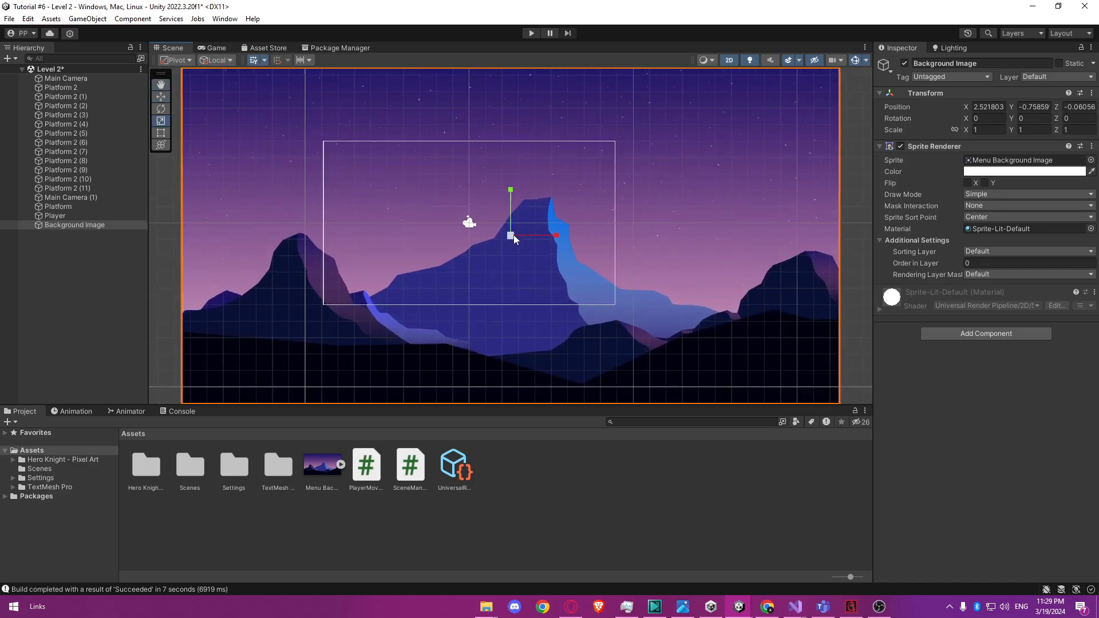
pyautogui.moveTo(513, 240); pyautogui.dragTo(474, 221)
pyautogui.press('w')
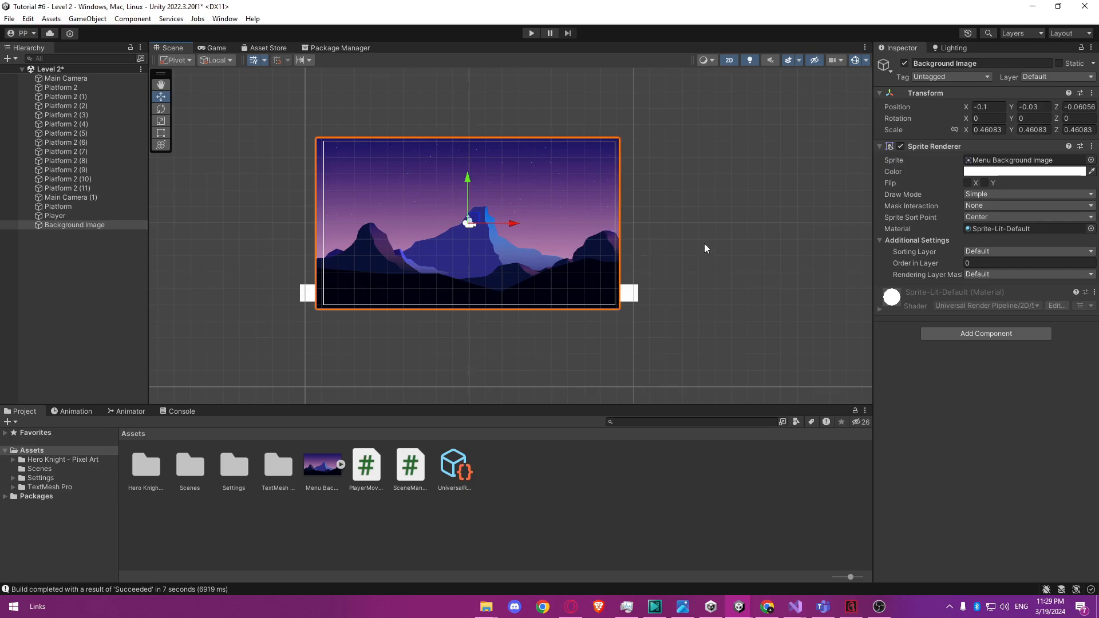
# Create a new sorting layer named Background for the project's sprites.
pyautogui.click(757, 247)
pyautogui.click(571, 227)
pyautogui.scroll(3, 531, 271)
pyautogui.moveTo(522, 259); pyautogui.dragTo(561, 274, button='middle')
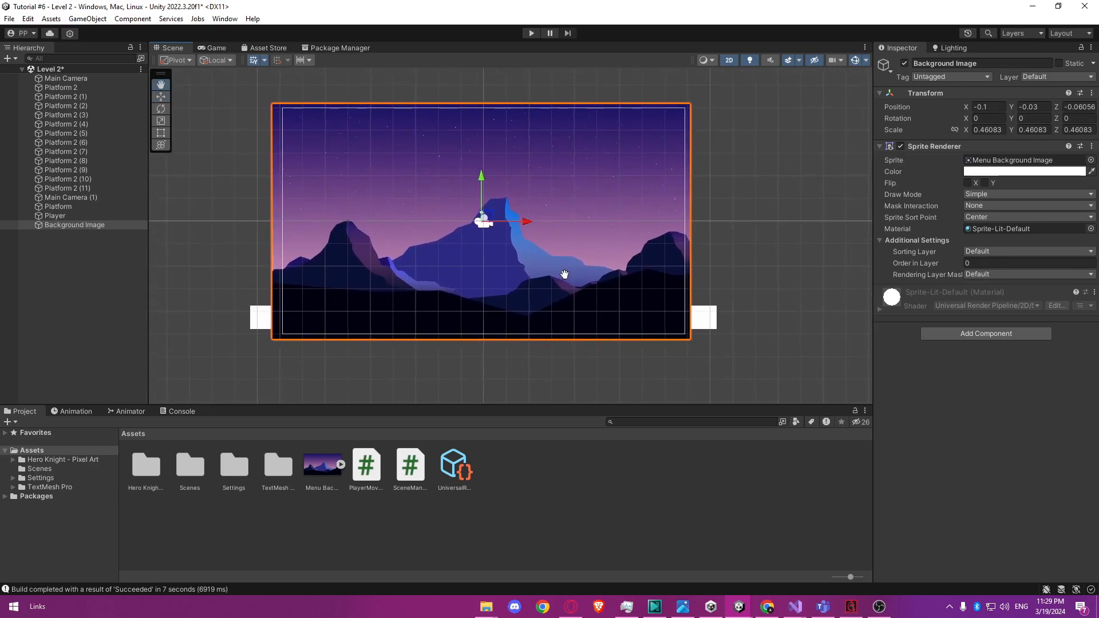
pyautogui.click(995, 251)
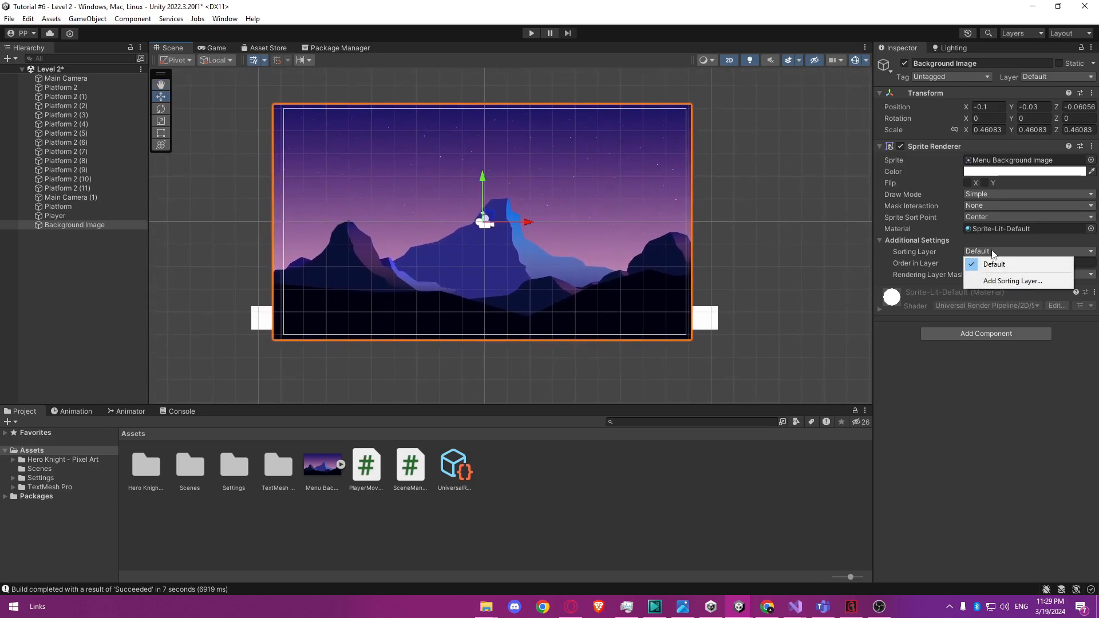
pyautogui.click(996, 280)
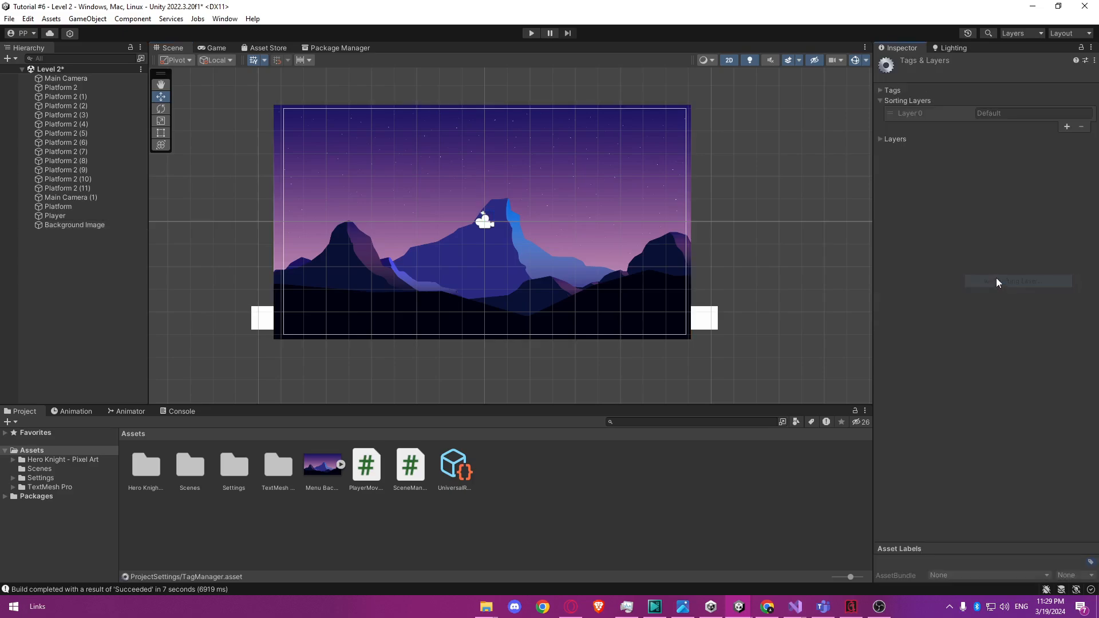
pyautogui.click(1067, 126)
pyautogui.write('B')
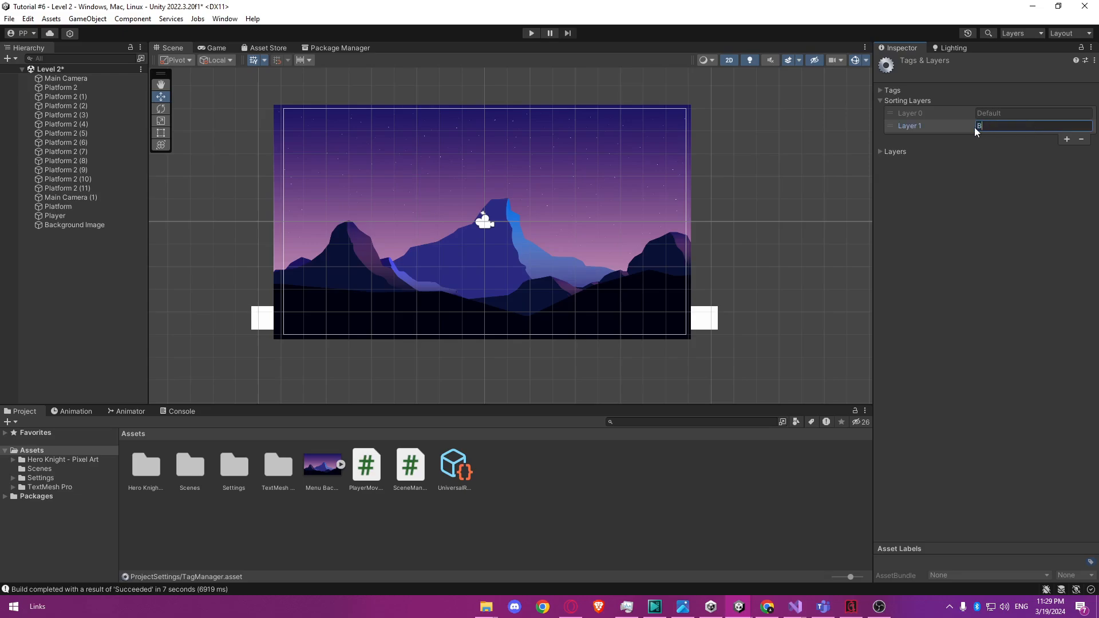
pyautogui.write('ackground')
pyautogui.click(1011, 173)
# Reorder the sorting layers so that Background comes before Default.
pyautogui.moveTo(922, 131); pyautogui.dragTo(939, 112)
pyautogui.click(1004, 150)
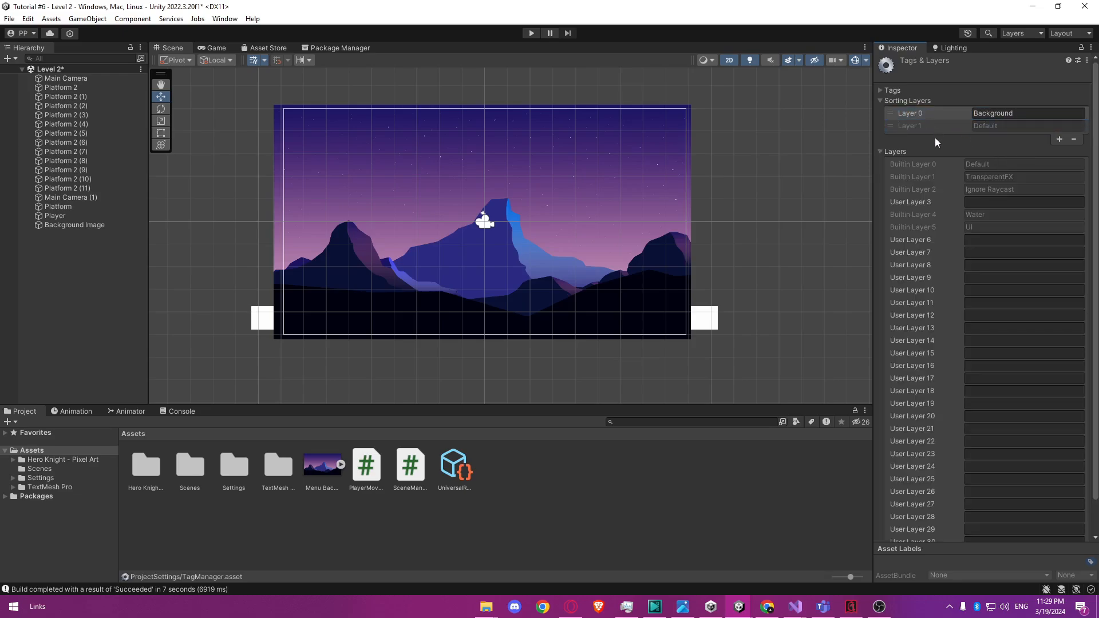
pyautogui.click(879, 151)
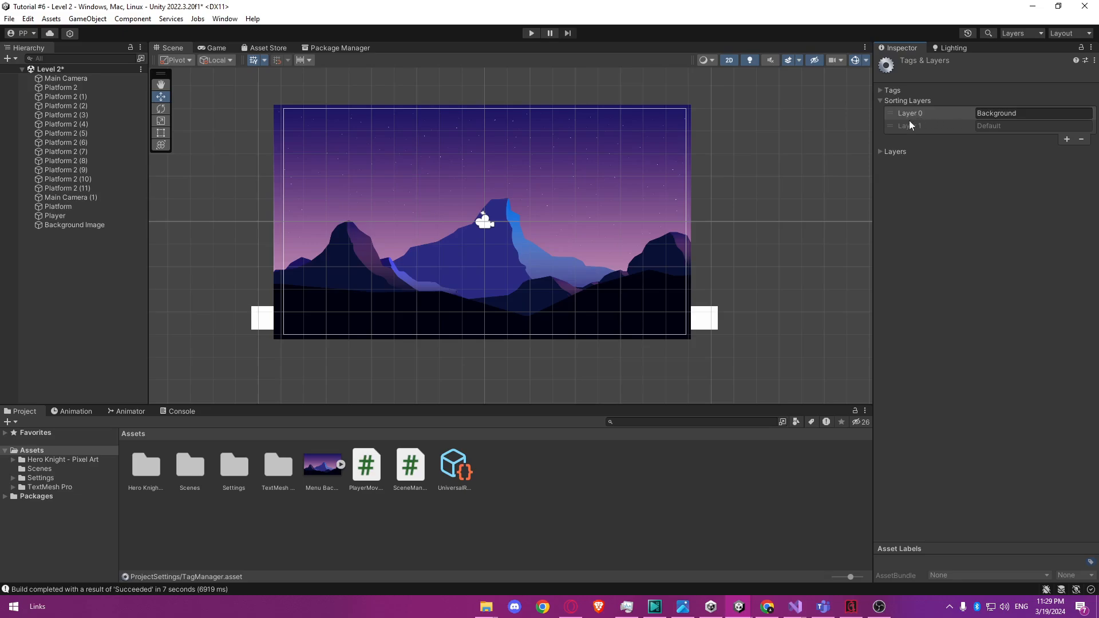
pyautogui.click(741, 239)
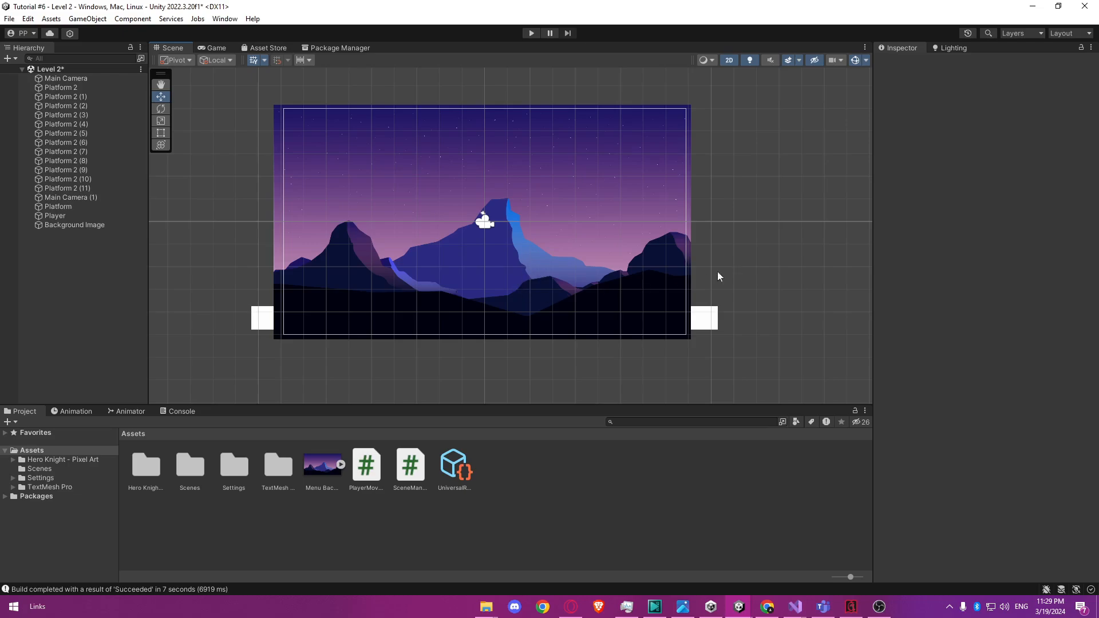
# Assign the Background sorting layer to the Background Image's Sprite Renderer in Level 2.
pyautogui.click(70, 225)
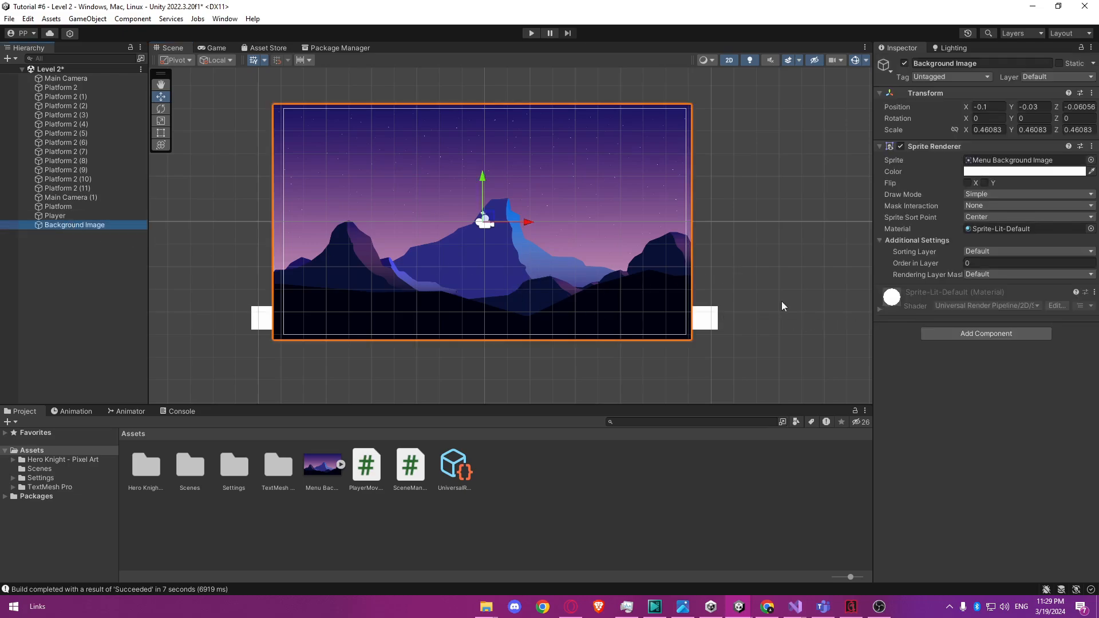
pyautogui.click(999, 252)
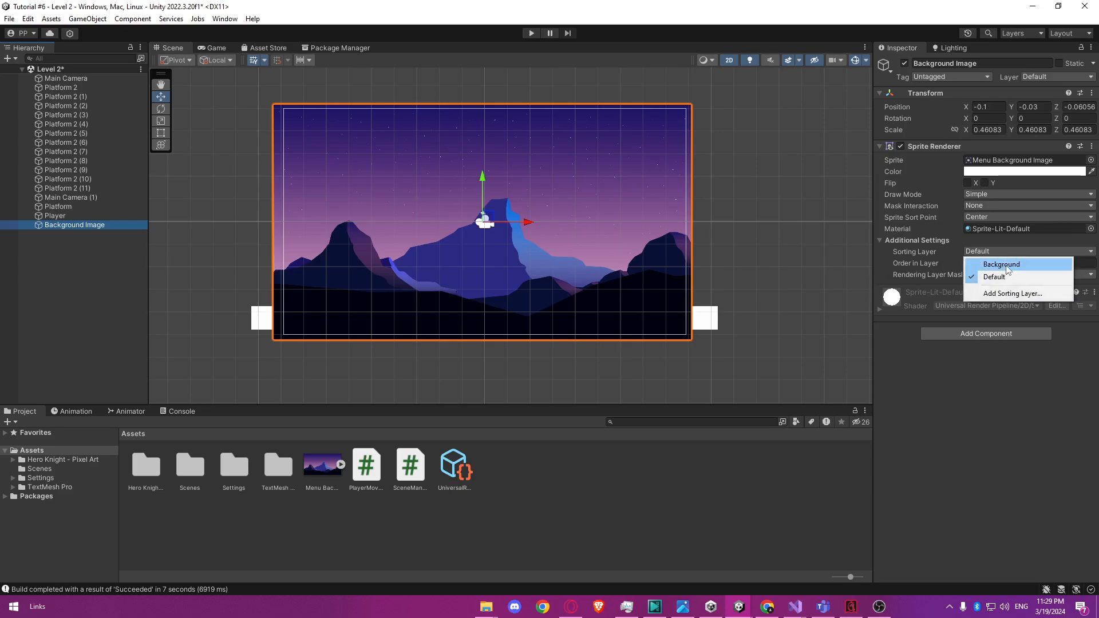
pyautogui.click(1007, 265)
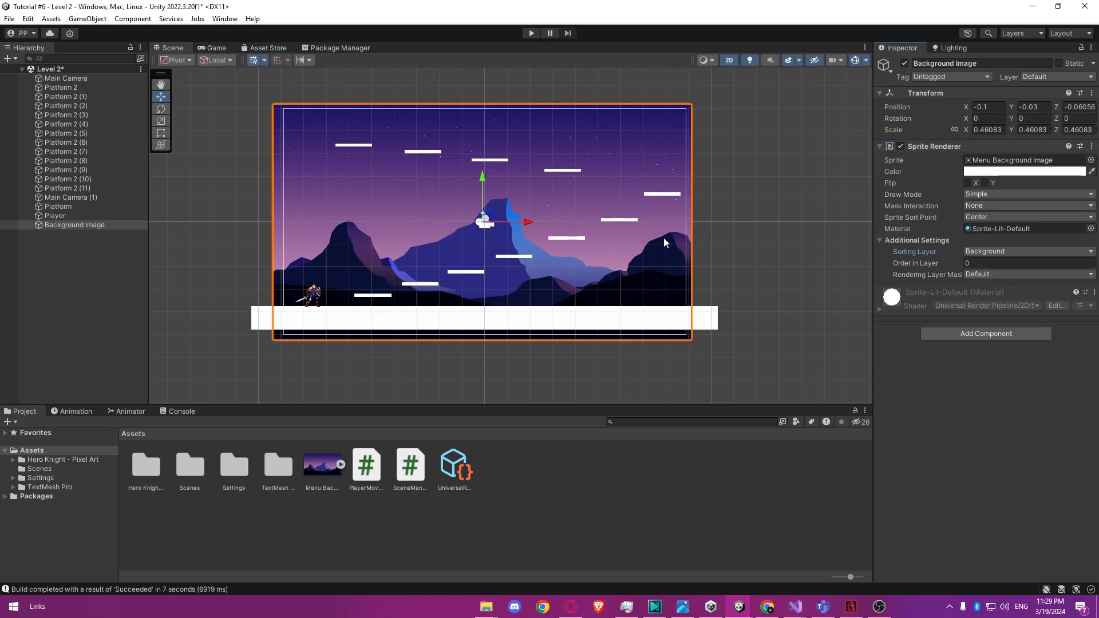
pyautogui.click(718, 252)
pyautogui.click(669, 254)
pyautogui.click(222, 277)
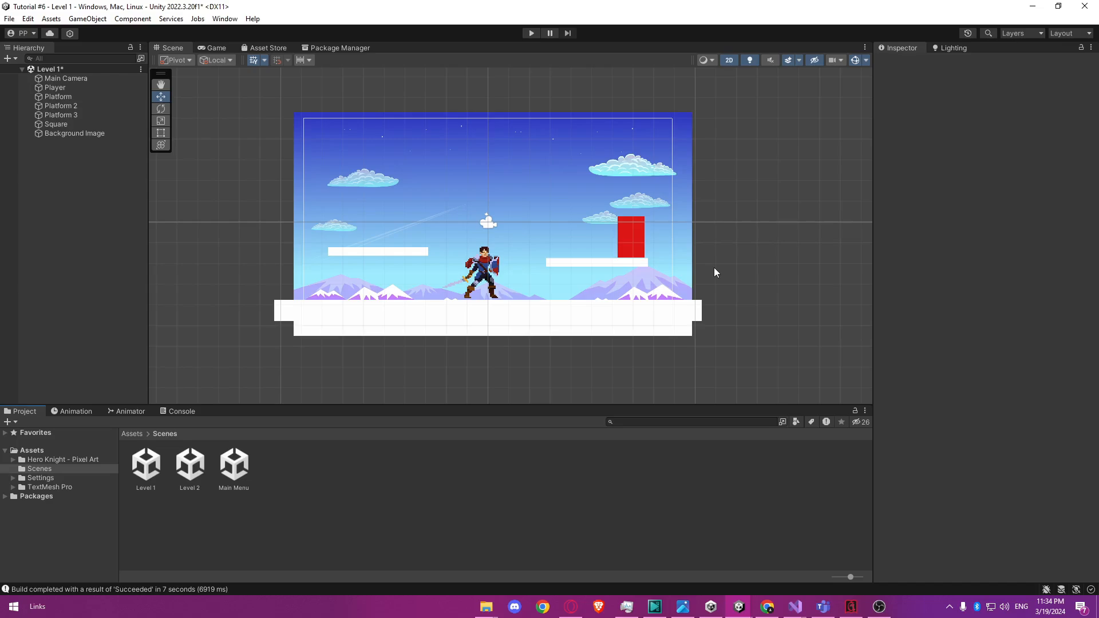
# Add the Level 2 scene to the scenes in the build, after Level 1, and close the build settings.
pyautogui.click(13, 23)
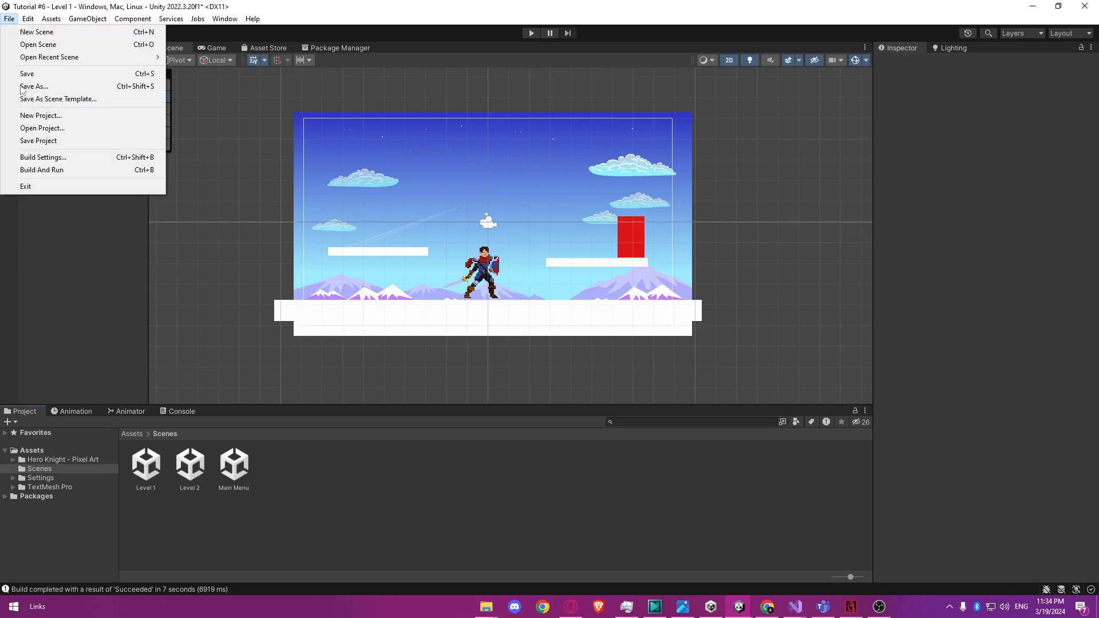
pyautogui.click(40, 156)
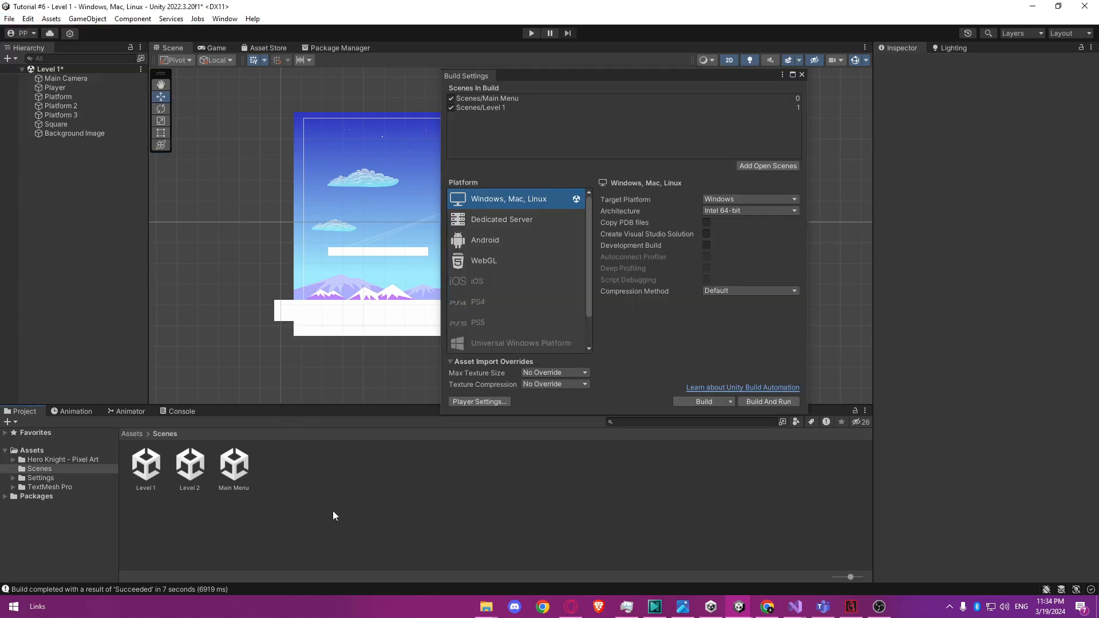
pyautogui.moveTo(190, 464); pyautogui.dragTo(508, 134)
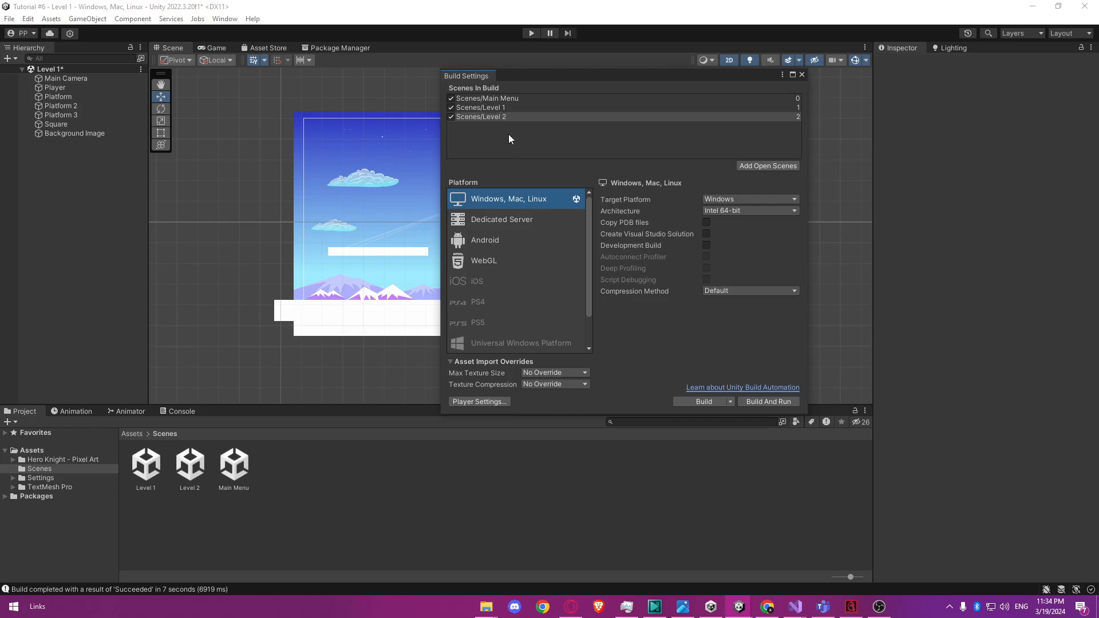
pyautogui.click(802, 75)
# Create a C# script named SwitchScene in the Assets folder.
pyautogui.click(47, 453)
pyautogui.rightClick(387, 513)
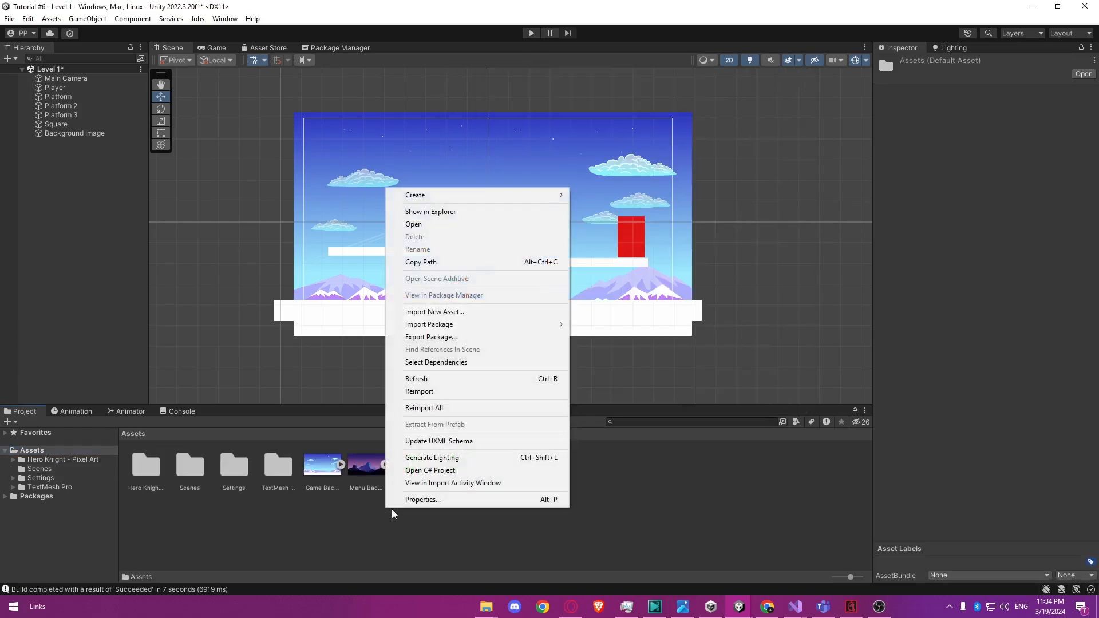
pyautogui.moveTo(539, 195)
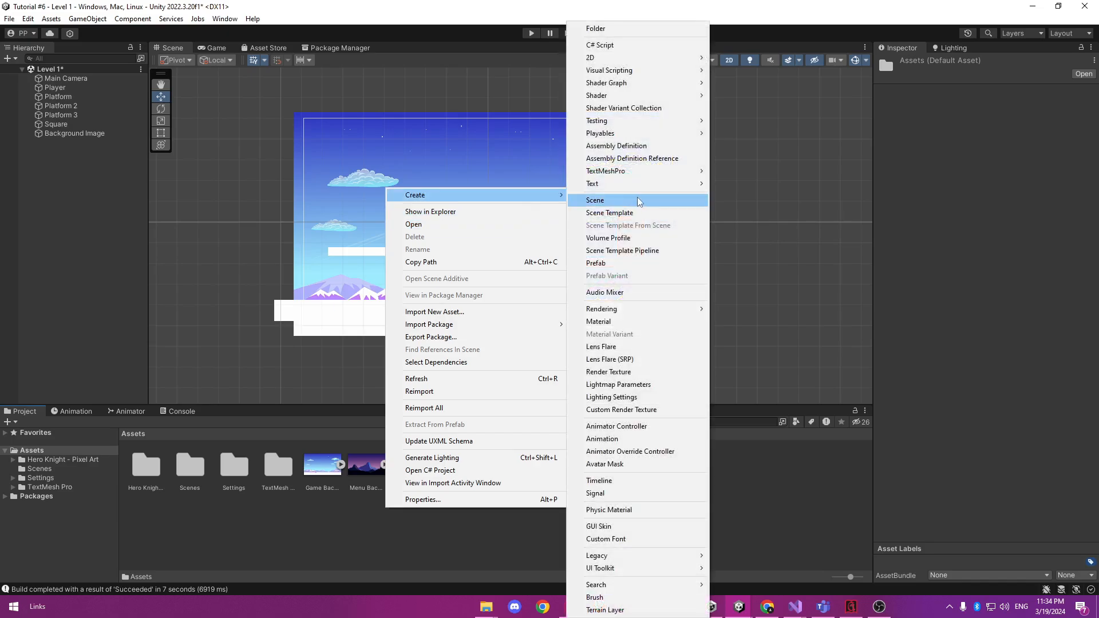
pyautogui.click(601, 45)
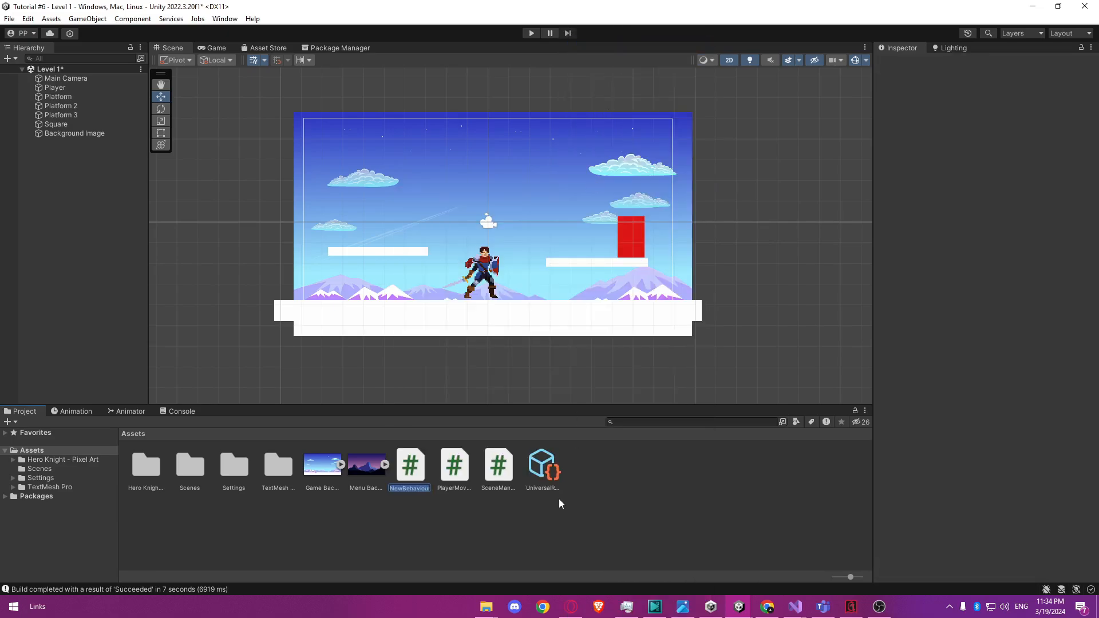
pyautogui.write('SwitchScene')
pyautogui.press('Return')
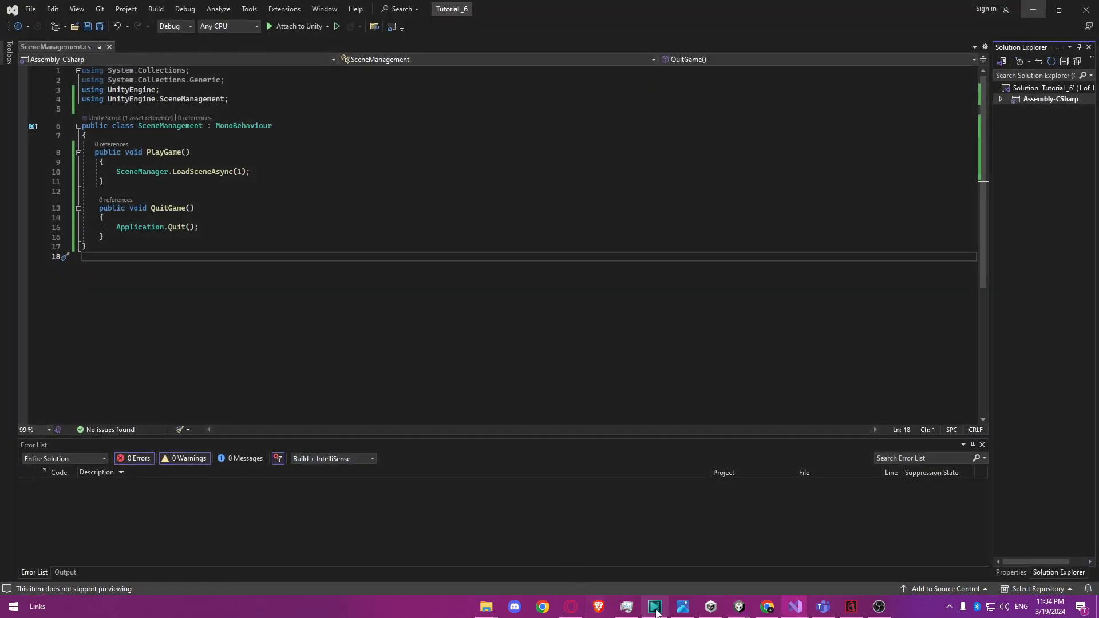
# Return to the Tutorial #6 project in Unity and open the SwitchScene script in Visual Studio.
pyautogui.moveTo(739, 607)
pyautogui.click(765, 554)
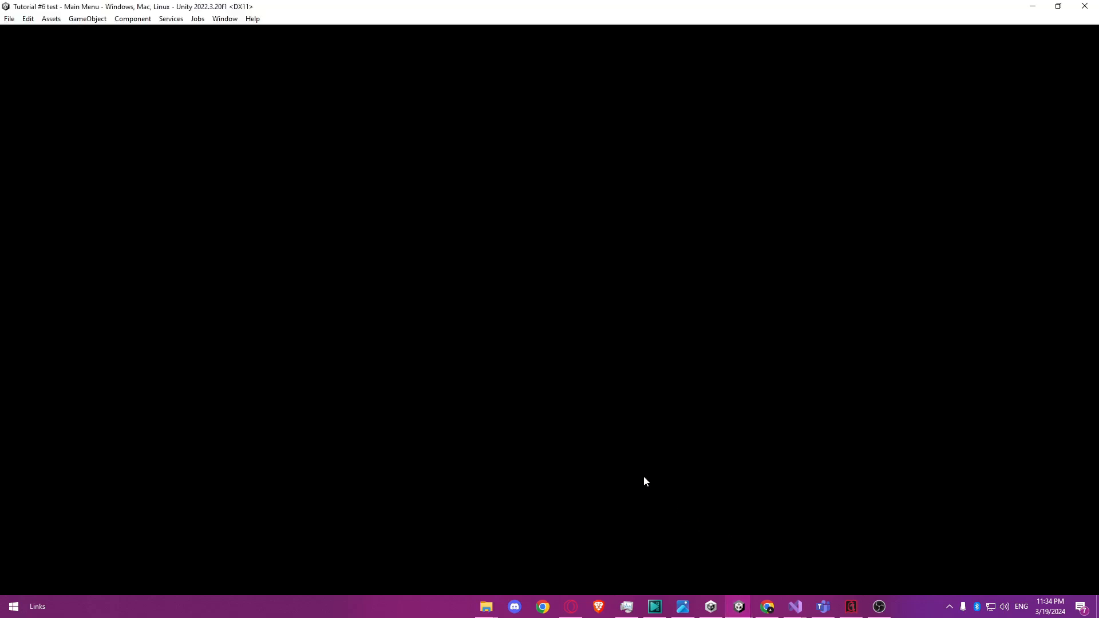
pyautogui.click(673, 553)
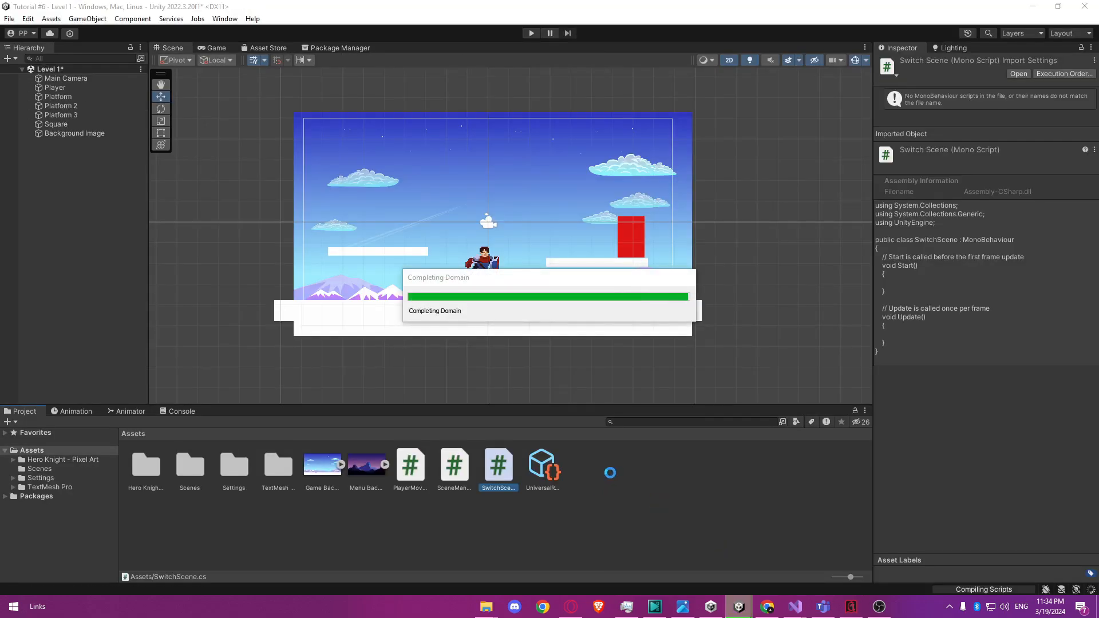
pyautogui.doubleClick(495, 470)
# Add the directive using UnityEngine.SceneManagement; below the existing using lines of SwitchScene.
pyautogui.click(175, 92)
pyautogui.press('Return')
pyautogui.write('usi')
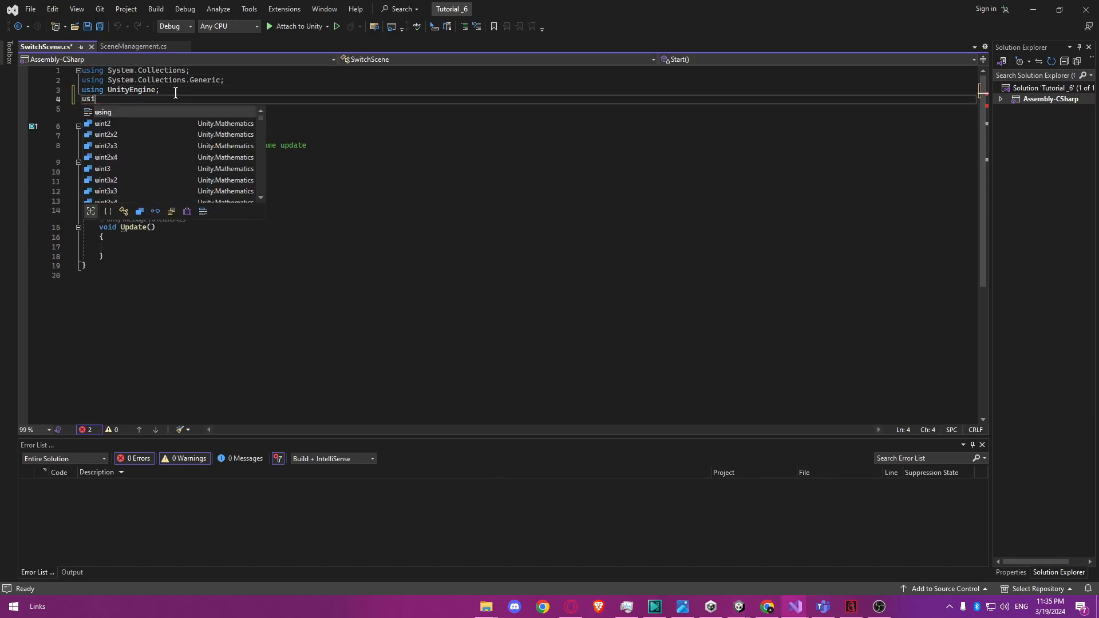
pyautogui.write('ng UnityEngine.Scenemen')
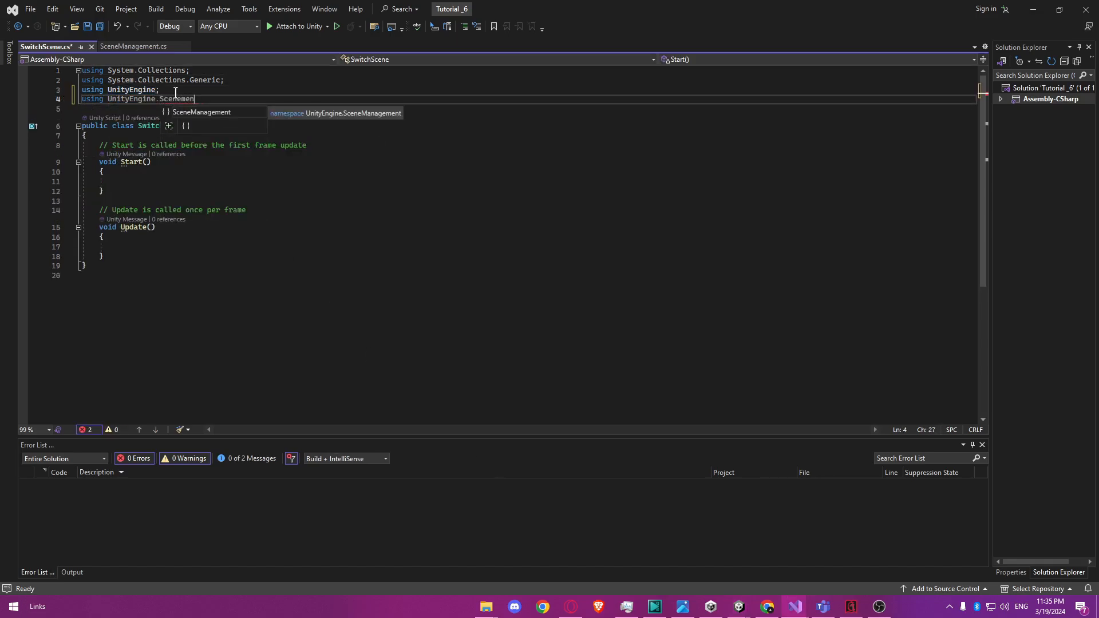
pyautogui.write('agement;')
pyautogui.press('Return')
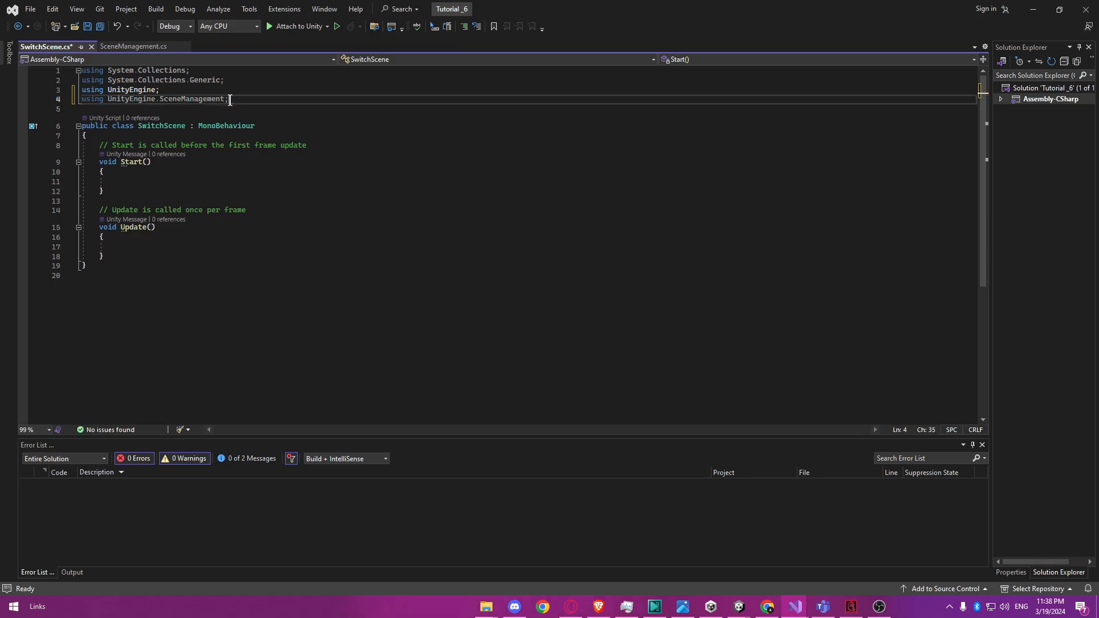
# Replace the Start and Update methods with a private OnTriggerEnter2D method whose Collider2D parameter is named other.
pyautogui.moveTo(104, 256); pyautogui.dragTo(101, 145)
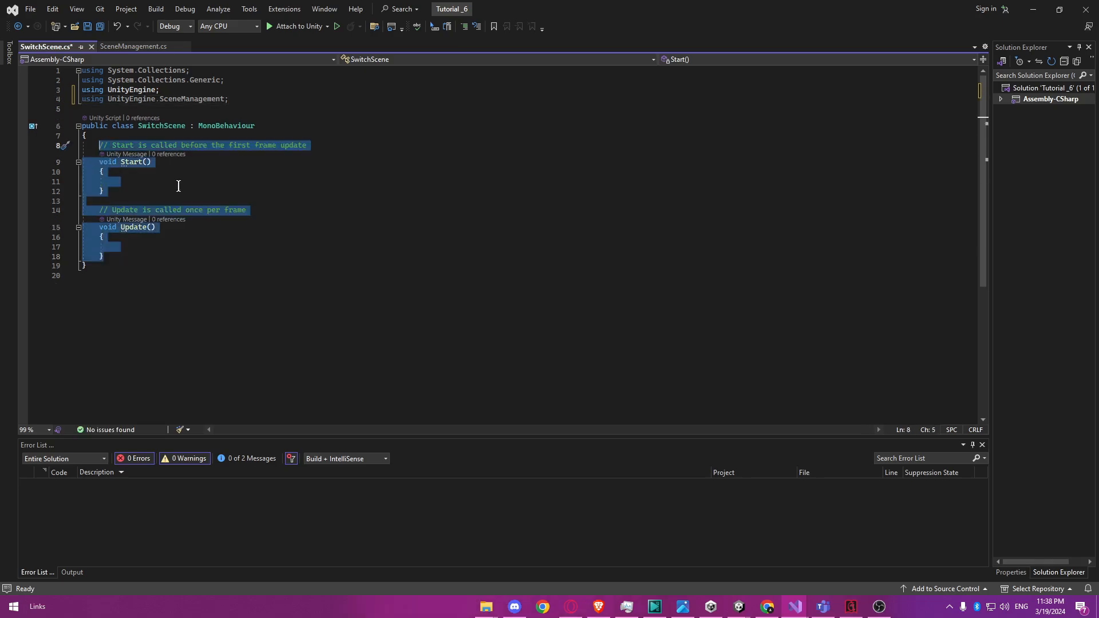
pyautogui.write('private void Ontri')
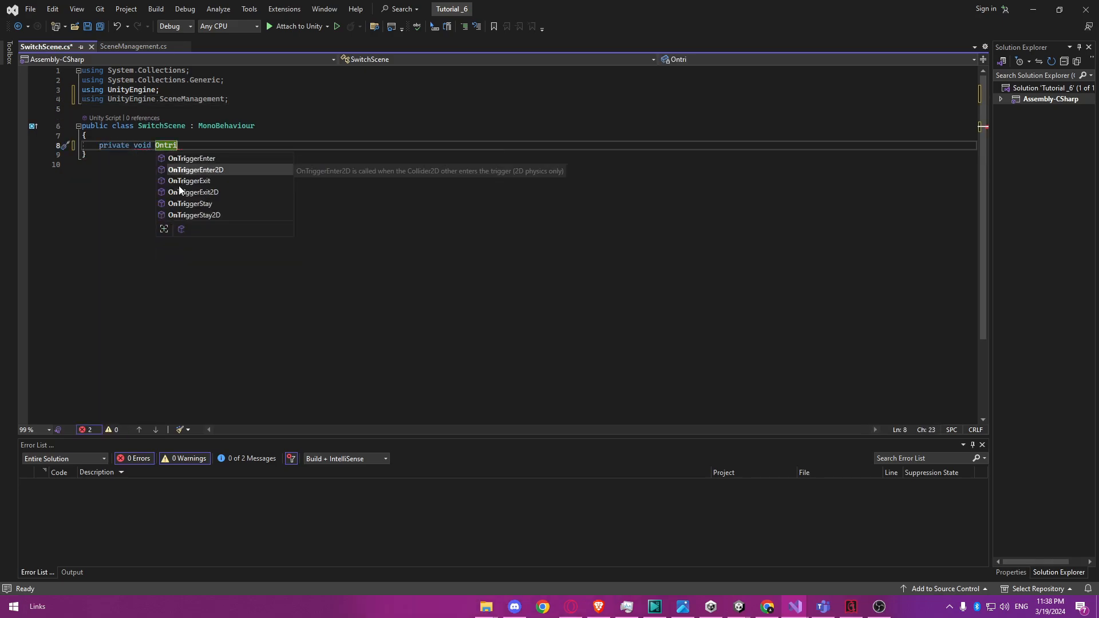
pyautogui.press('Tab')
pyautogui.doubleClick(297, 152)
pyautogui.write('other')
pyautogui.click(190, 173)
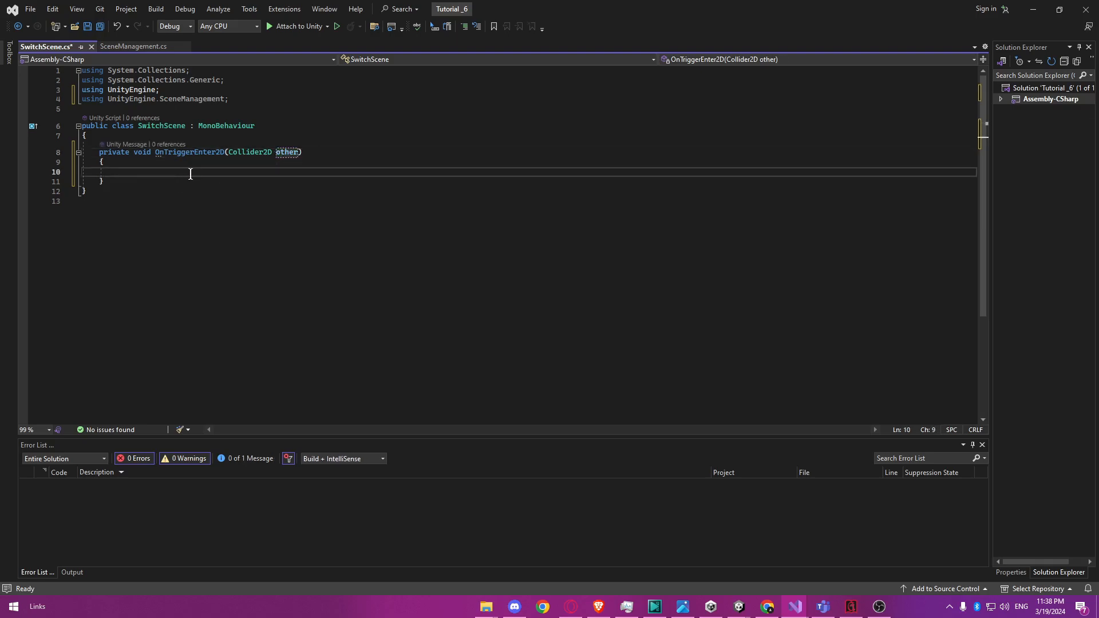
# Add an if block inside OnTriggerEnter2D that checks other.CompareTag("Player").
pyautogui.write('if (other.CompareTag')
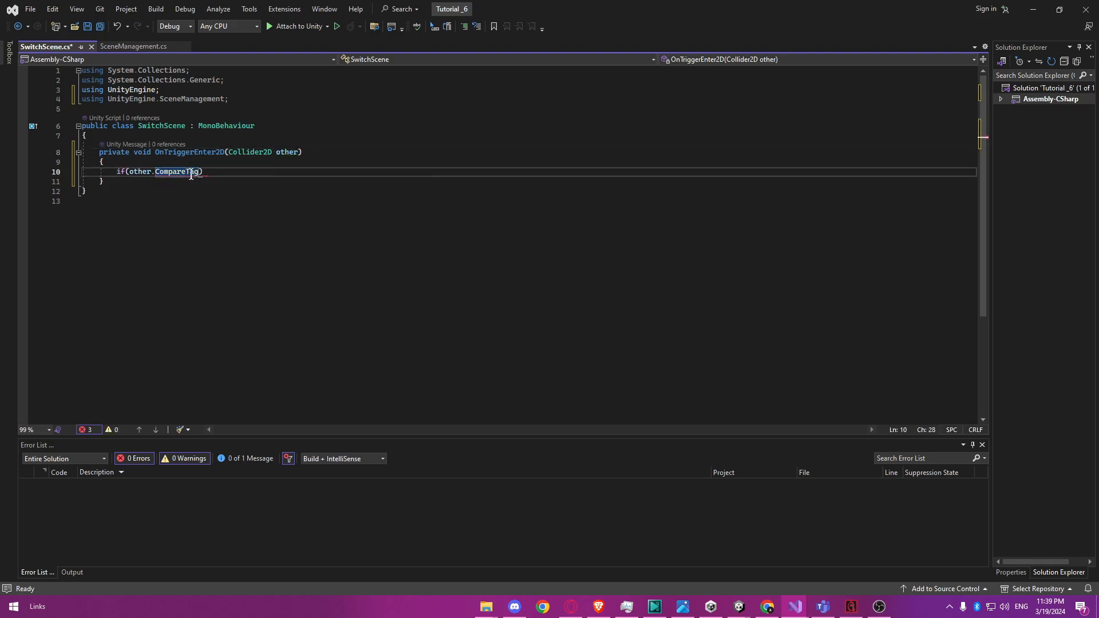
pyautogui.write('("Player')
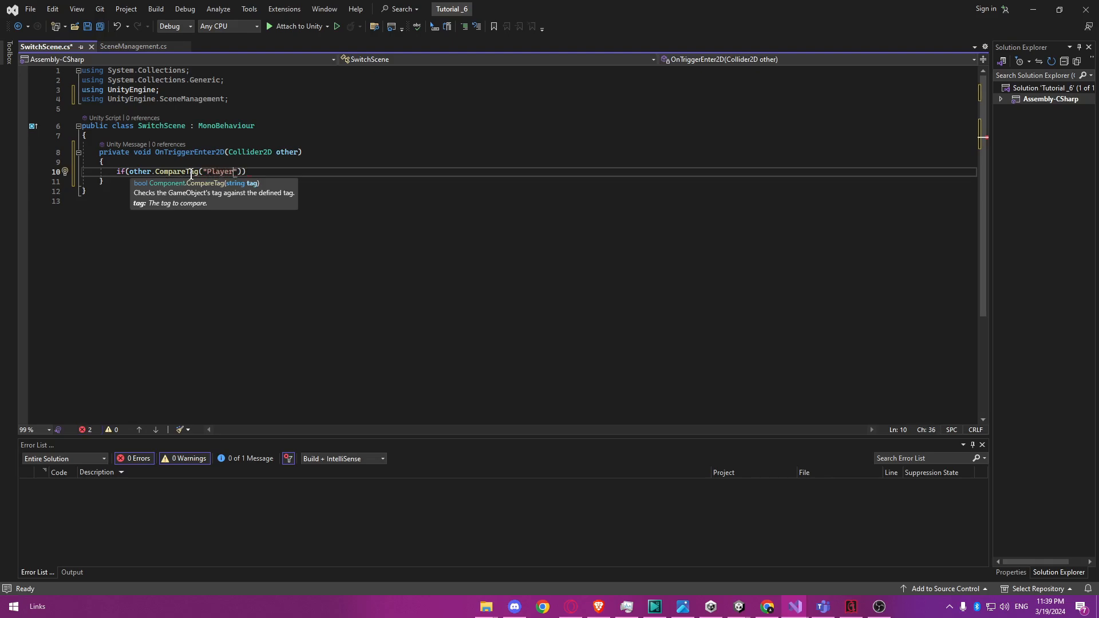
pyautogui.write('")')
pyautogui.press('Return')
pyautogui.write('{')
pyautogui.press('Return')
# Call SceneManager.LoadScene(1); inside the Player tag check.
pyautogui.write('Scene')
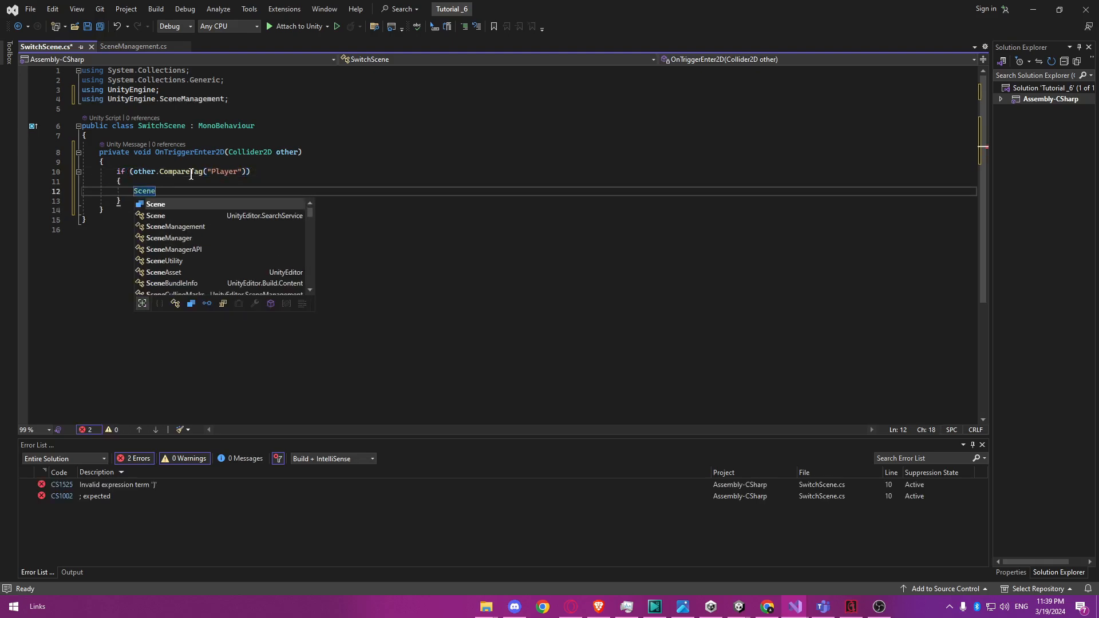
pyautogui.write('M')
pyautogui.press('Tab')
pyautogui.write('.Loads')
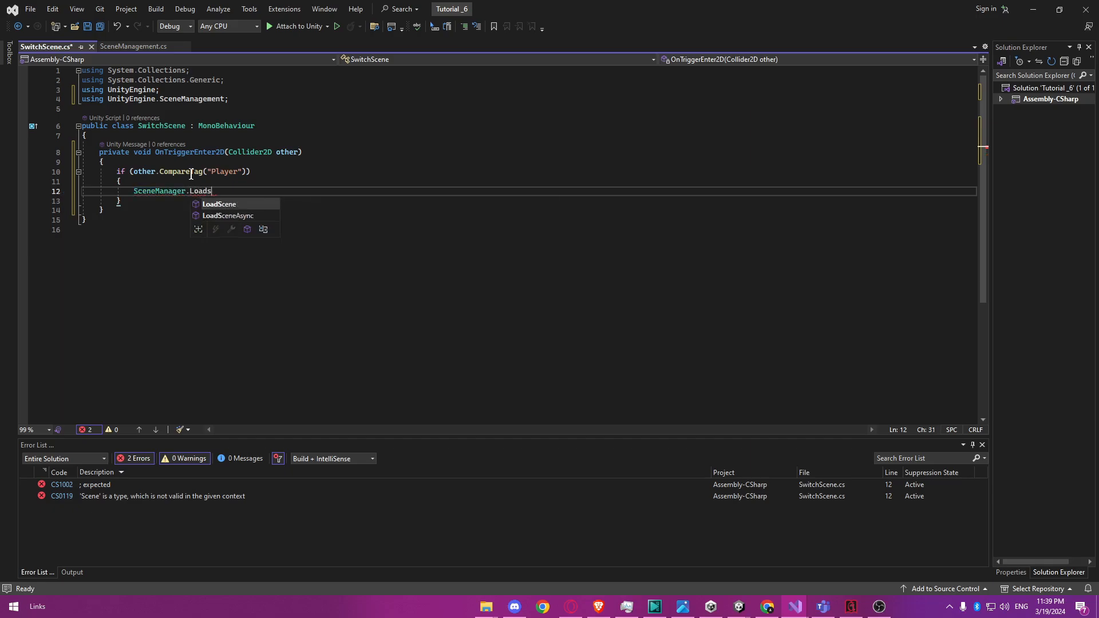
pyautogui.press('Tab')
pyautogui.write('(1);')
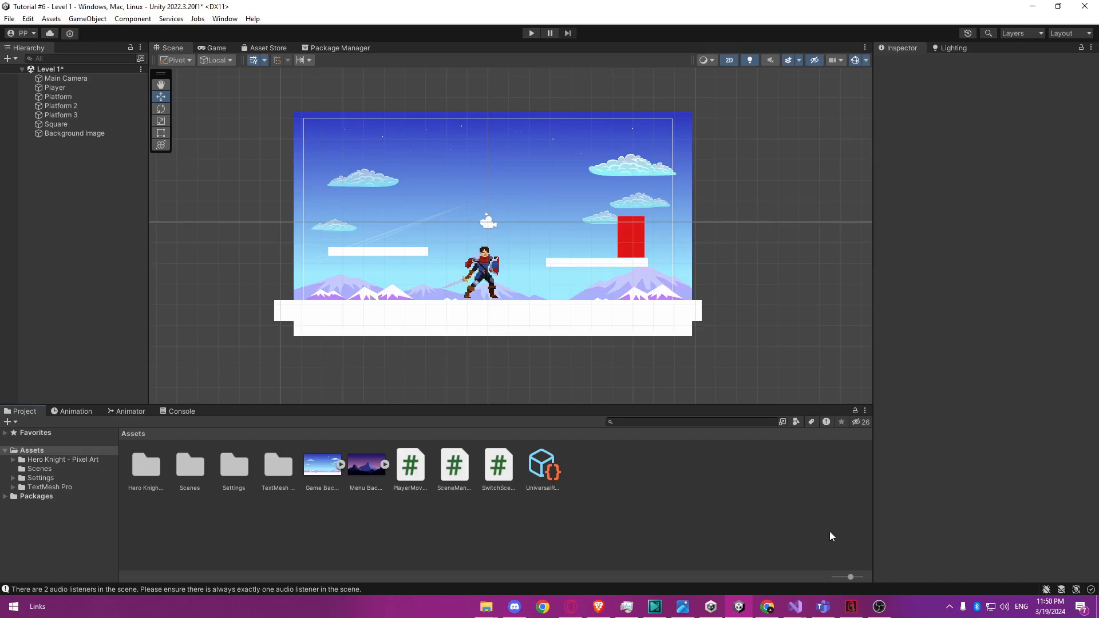
# Assign the Player tag to the Player object in Level 1.
pyautogui.click(63, 88)
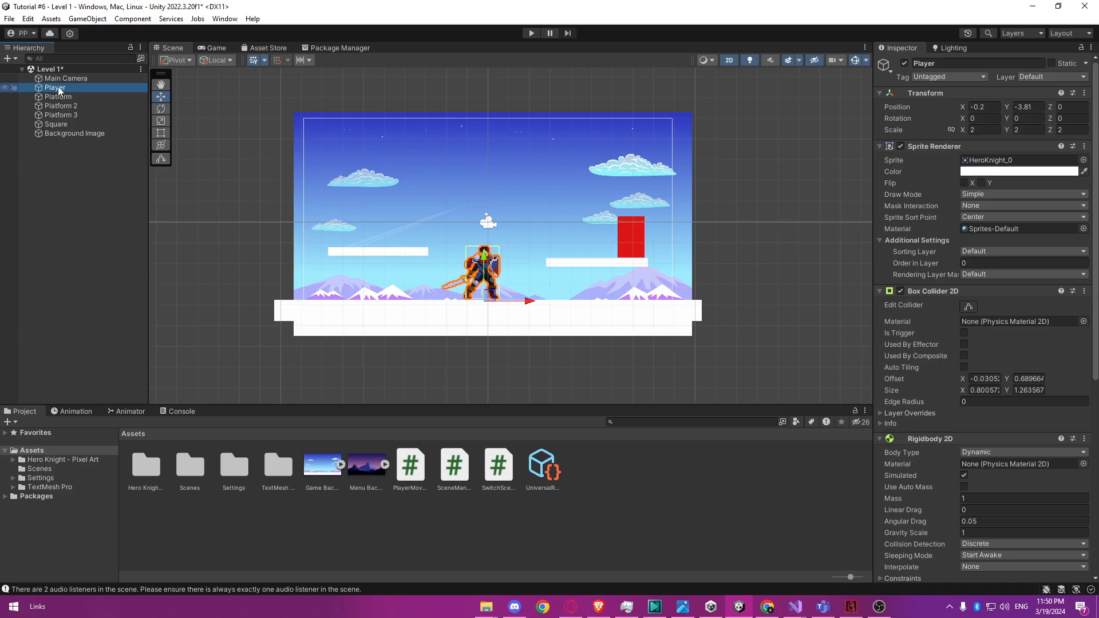
pyautogui.click(947, 77)
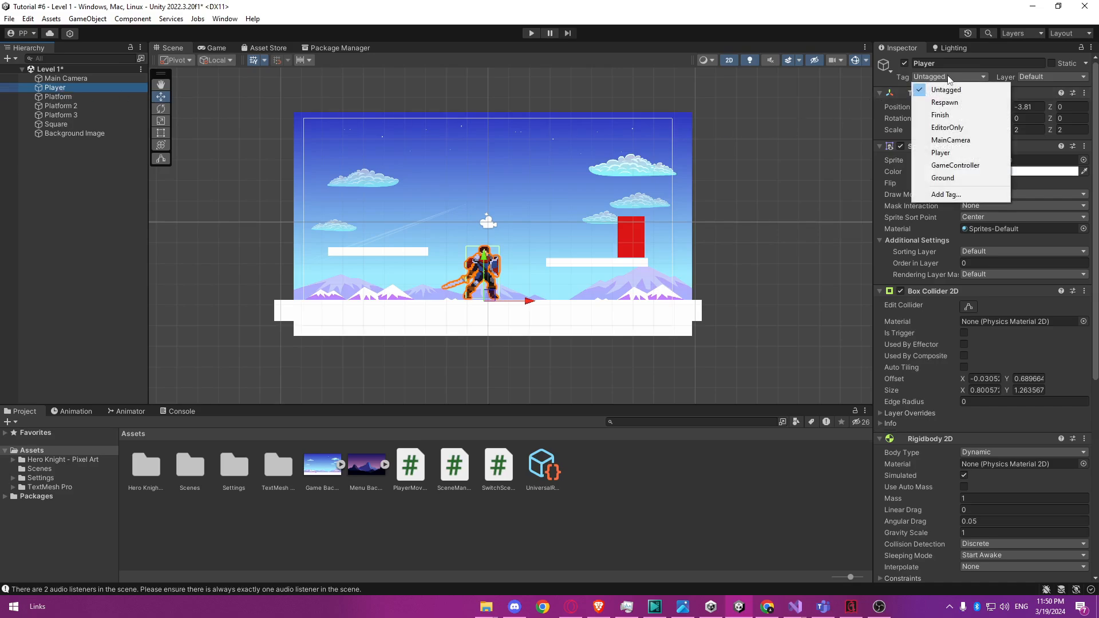
pyautogui.click(953, 153)
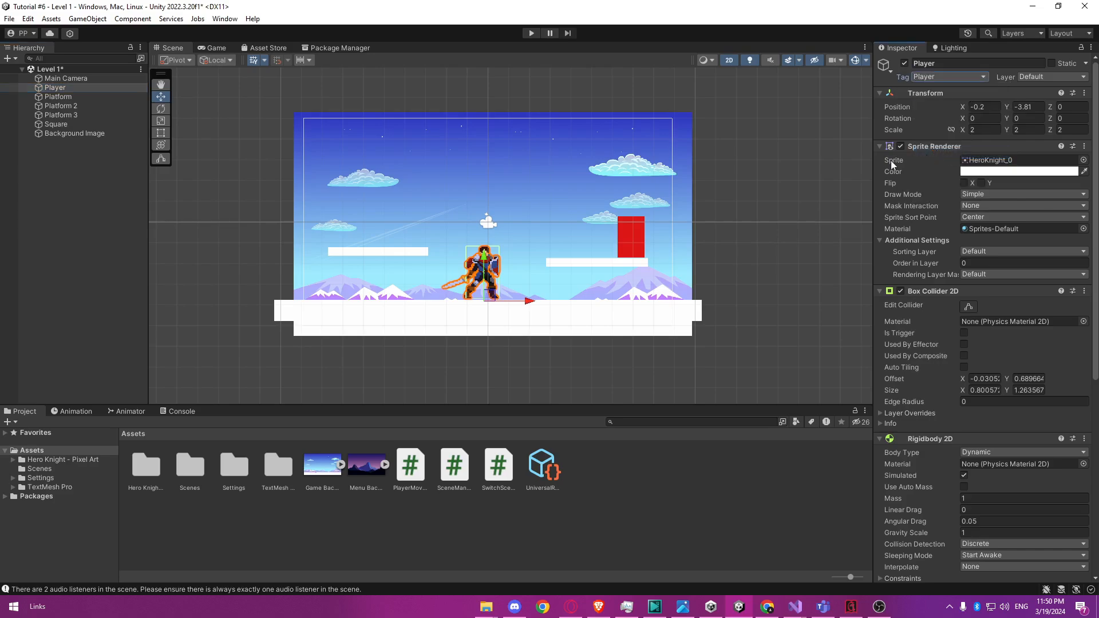
pyautogui.click(764, 205)
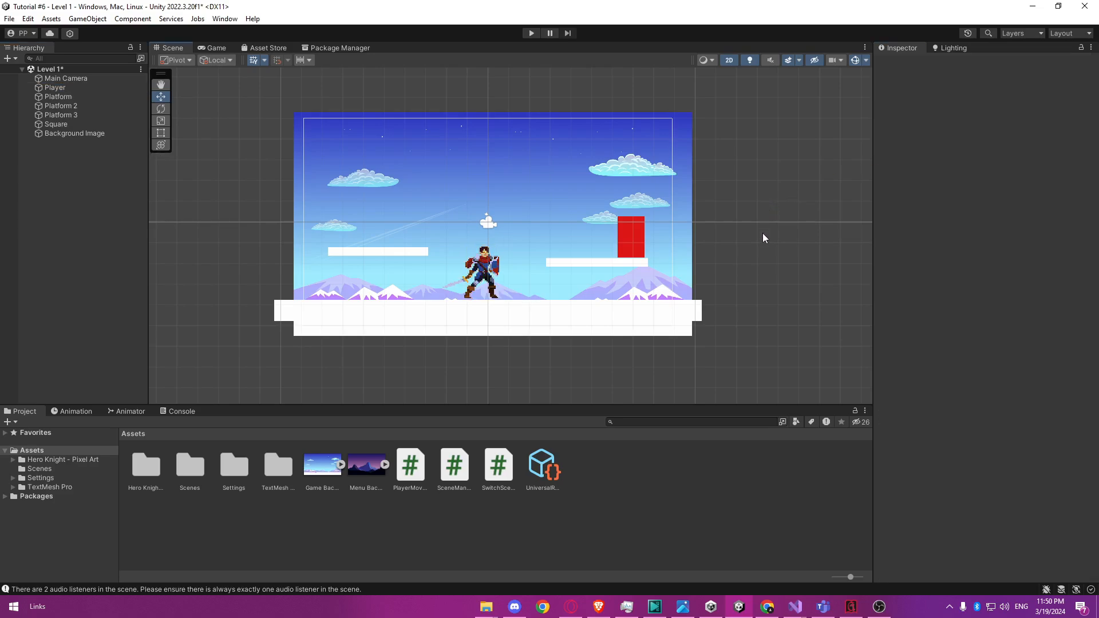
# Attach the SwitchScene script to the red Square object in Level 1.
pyautogui.click(626, 229)
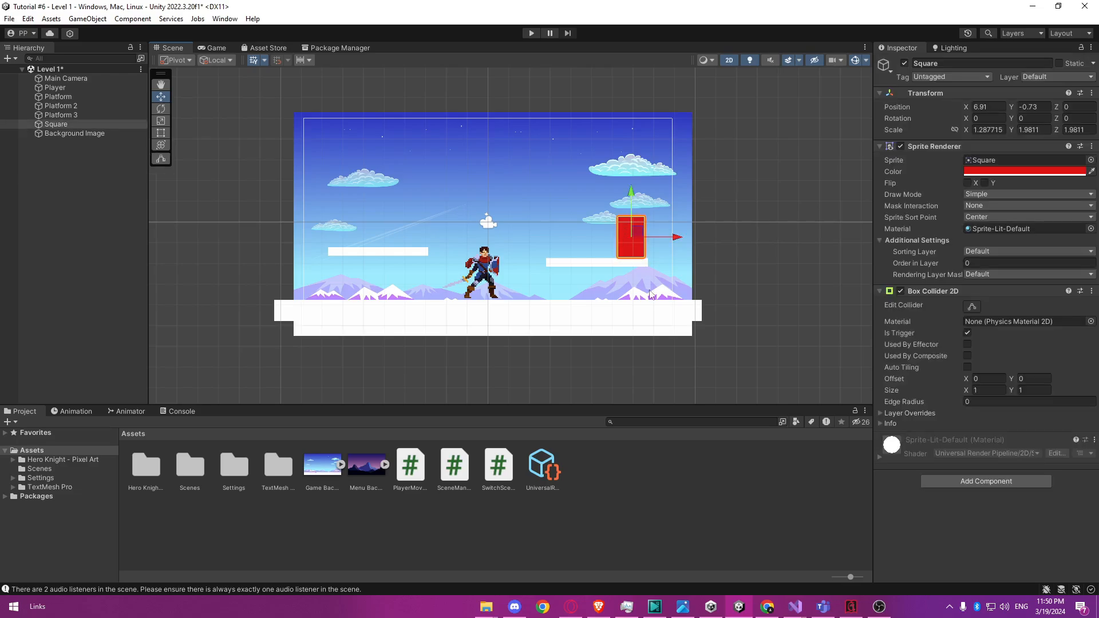
pyautogui.moveTo(499, 471); pyautogui.dragTo(905, 491)
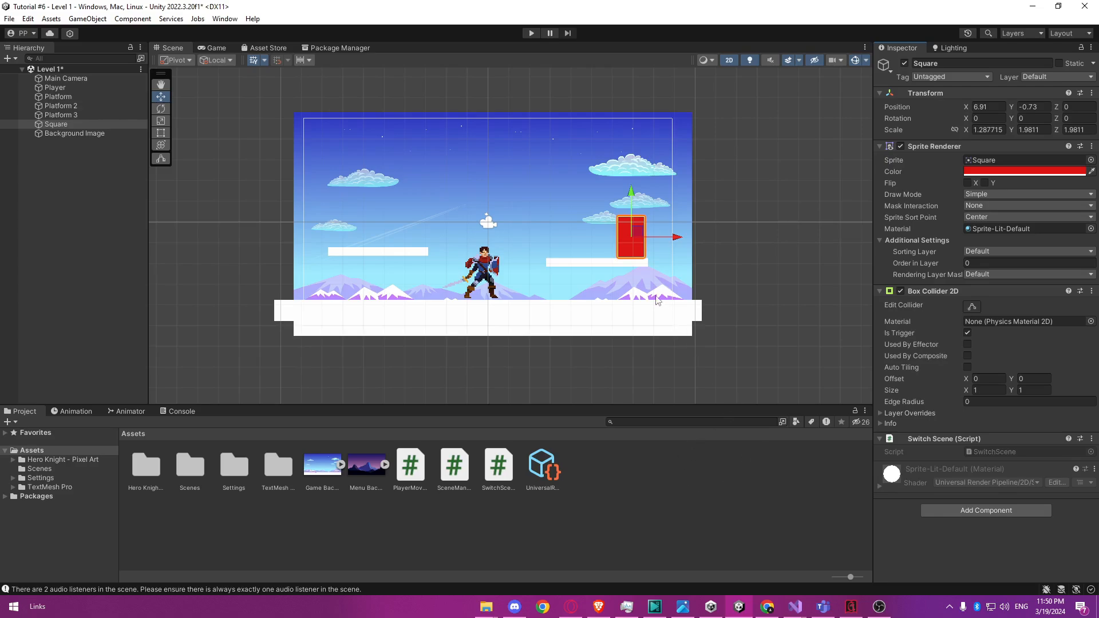
# Play-test Level 1 by jumping the player onto the raised platform and running it into the red square.
pyautogui.click(530, 33)
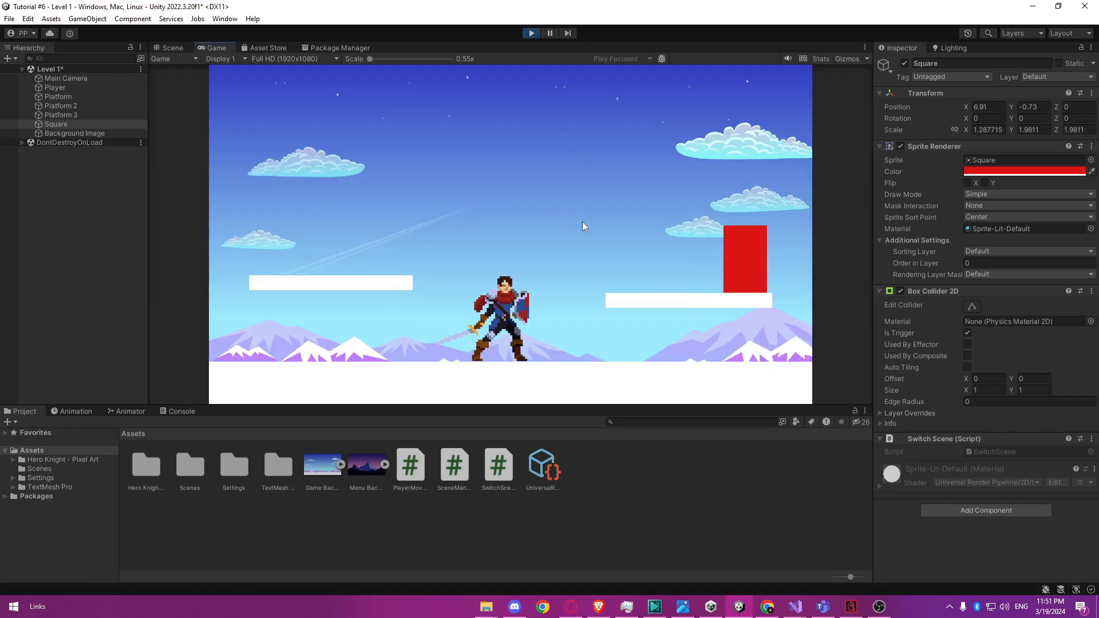
pyautogui.press('d')
pyautogui.press('space')
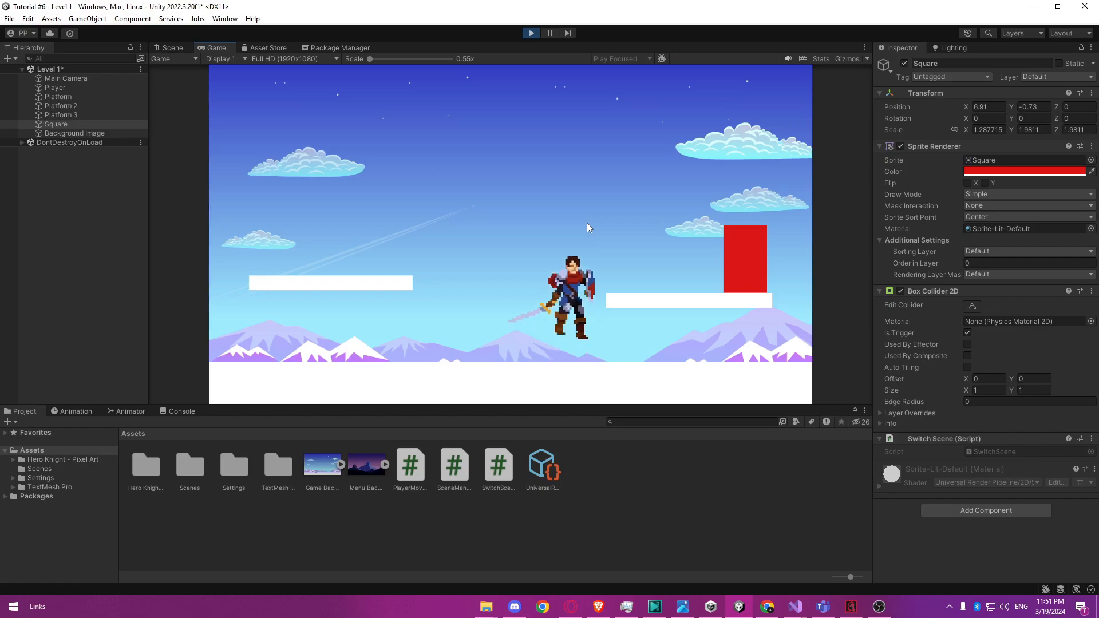
pyautogui.press('d')
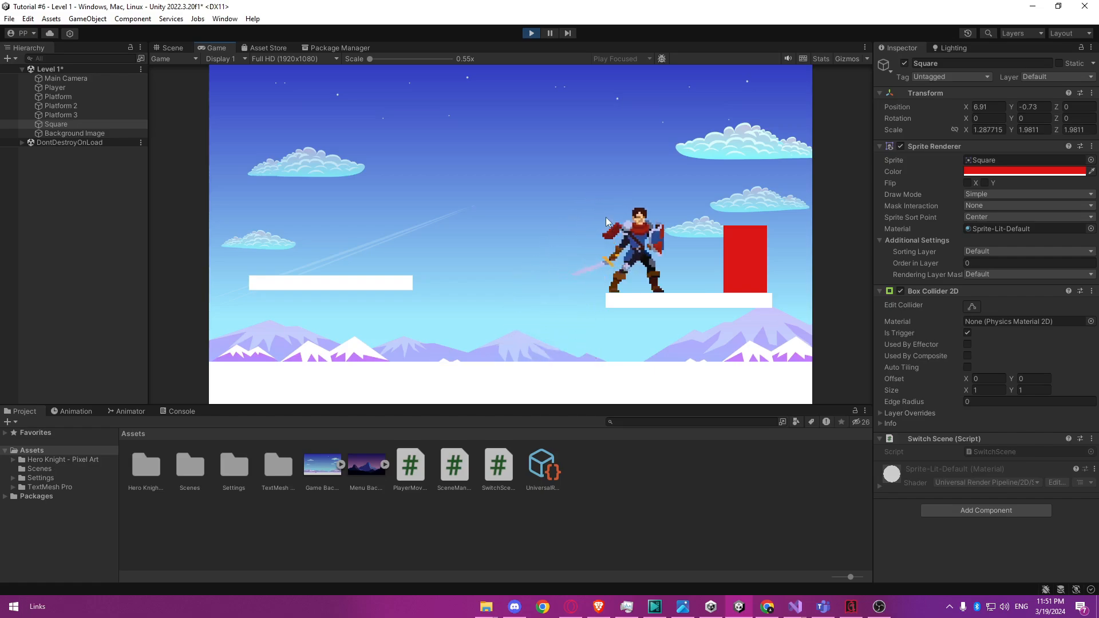
pyautogui.press('d')
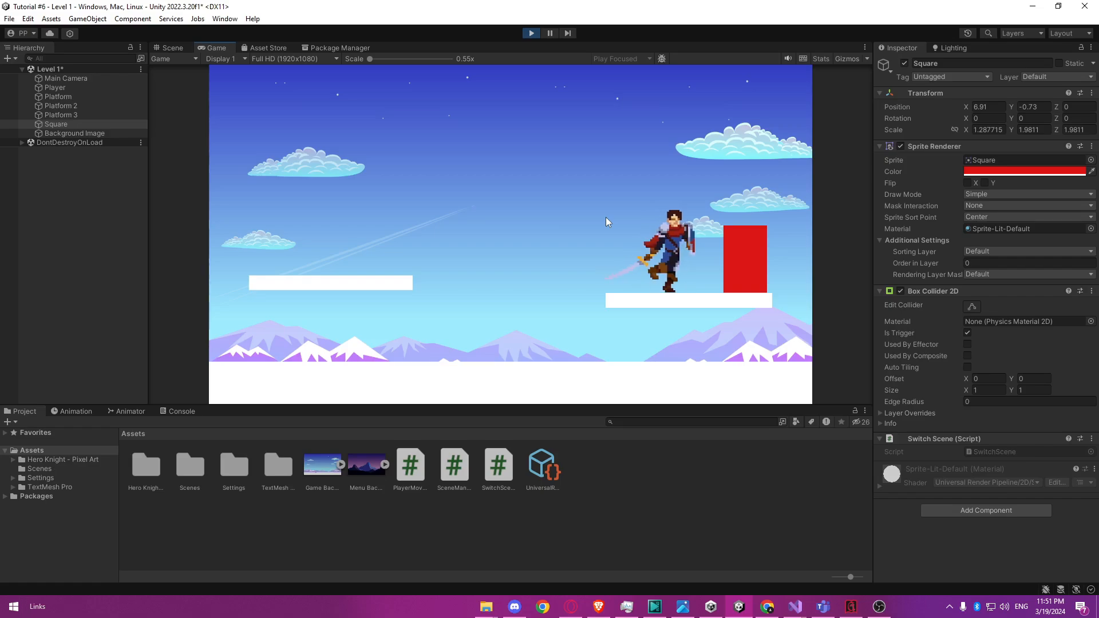
pyautogui.press('d')
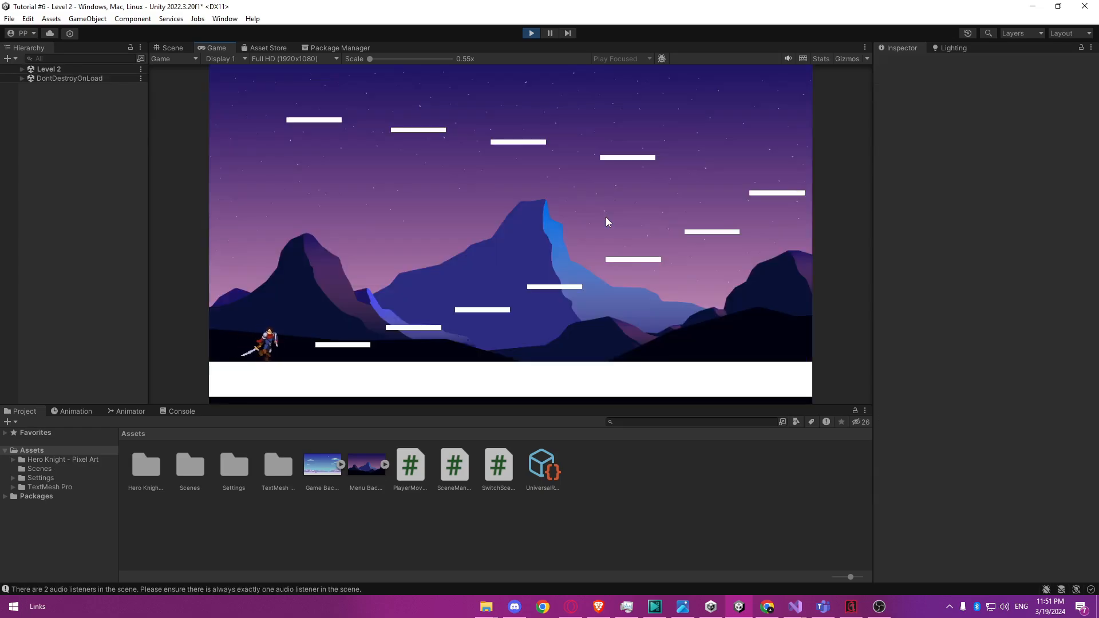
# Test the player's movement and jumping among the platforms in Level 2.
pyautogui.press('space')
pyautogui.press('a')
pyautogui.press('space')
pyautogui.press('d')
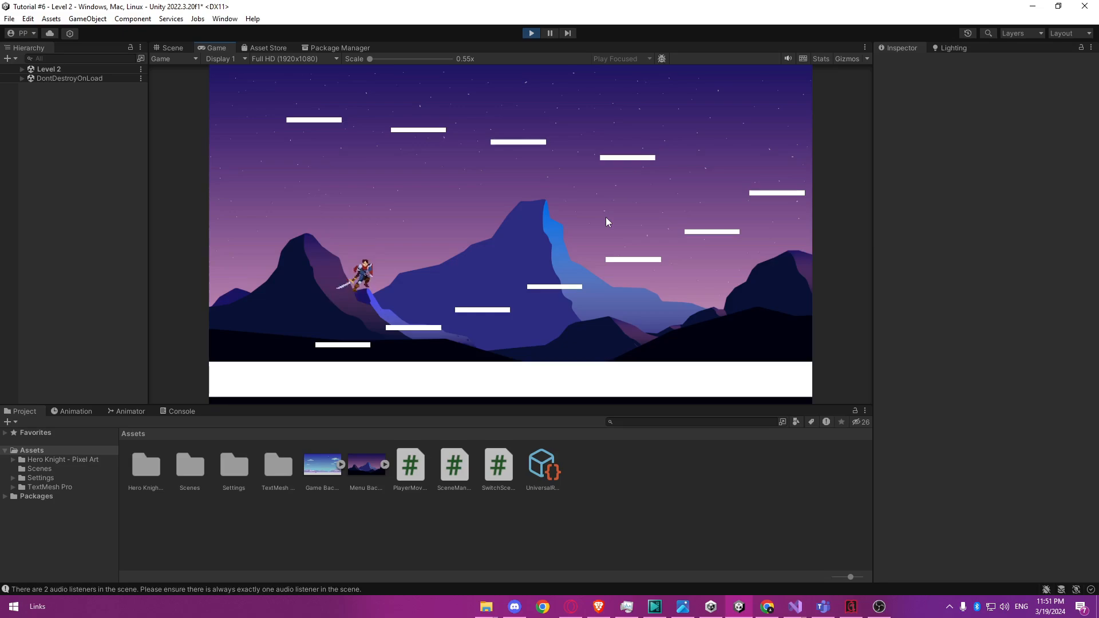
pyautogui.press('space')
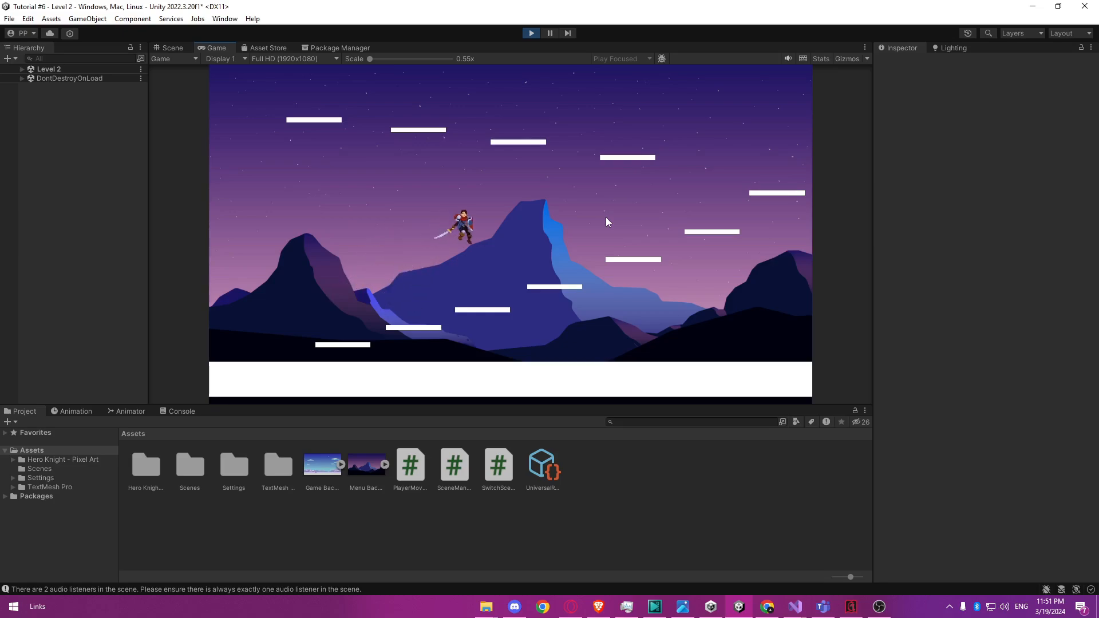
pyautogui.press('space')
pyautogui.press('d')
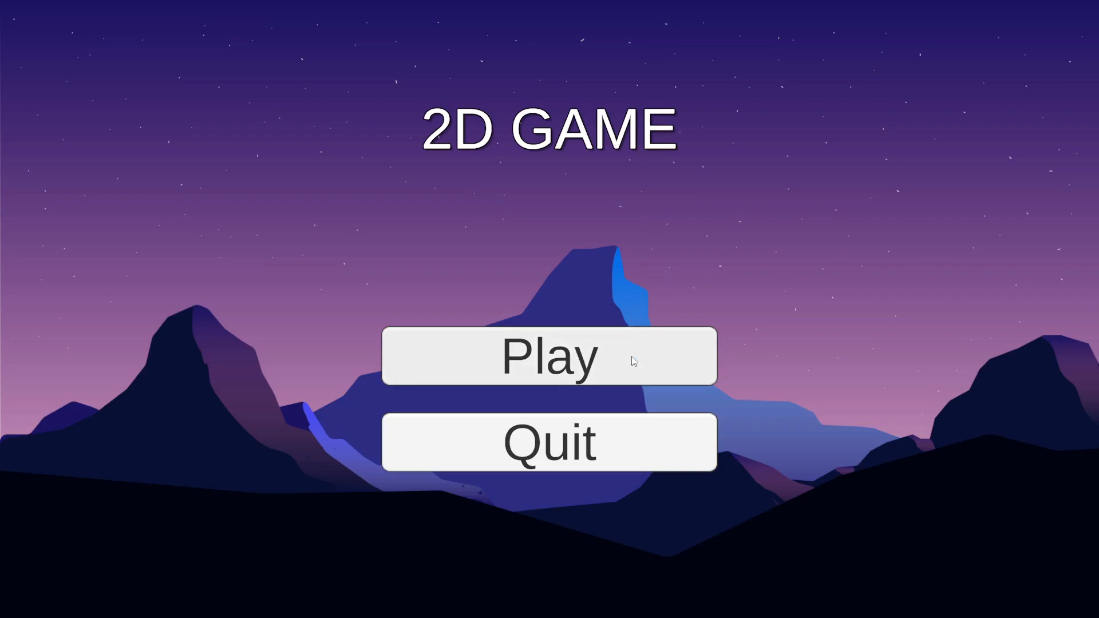
# Start the full-screen 2D GAME from its main menu and test running and jumping between Level 1's platforms.
pyautogui.click(626, 359)
pyautogui.press('d')
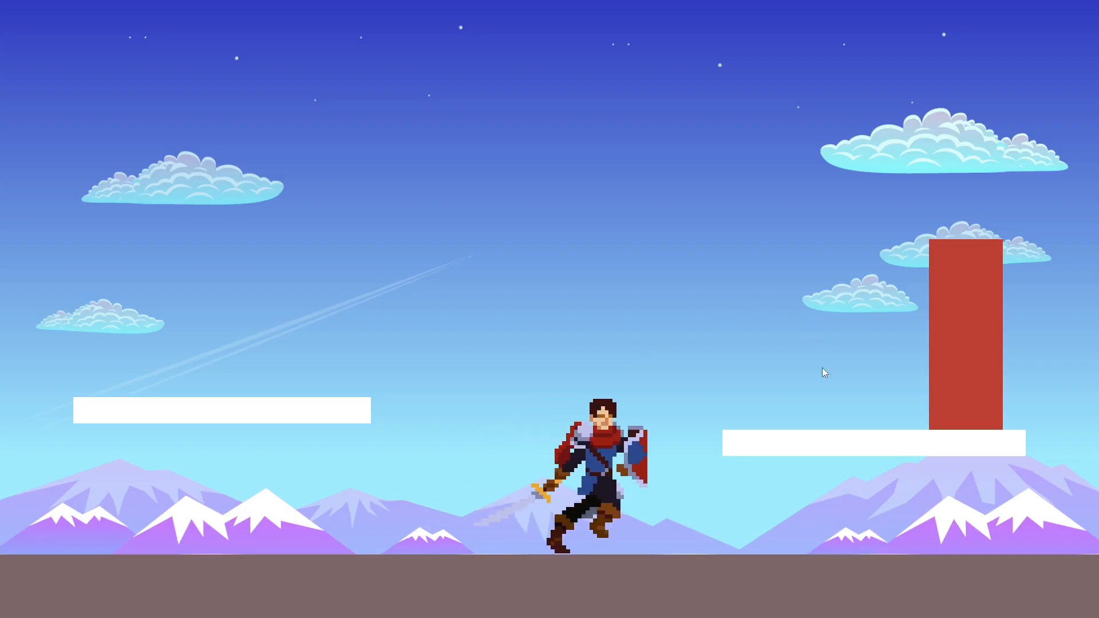
pyautogui.press('space')
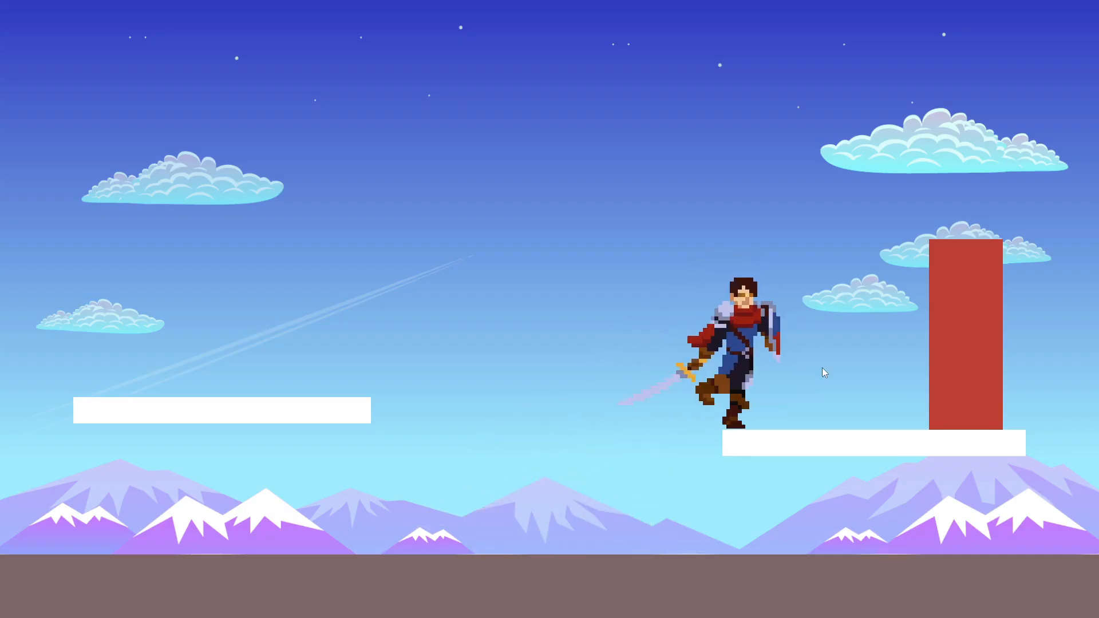
pyautogui.press('a')
pyautogui.press('space')
pyautogui.press('d')
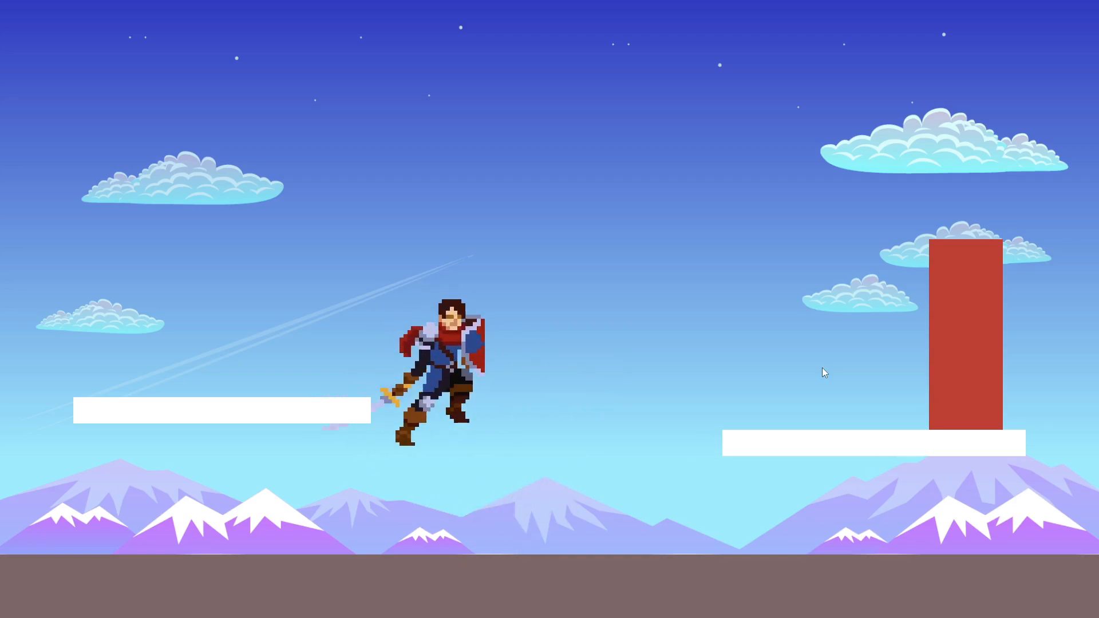
pyautogui.press('space')
pyautogui.press('a')
pyautogui.press('space')
pyautogui.press('d')
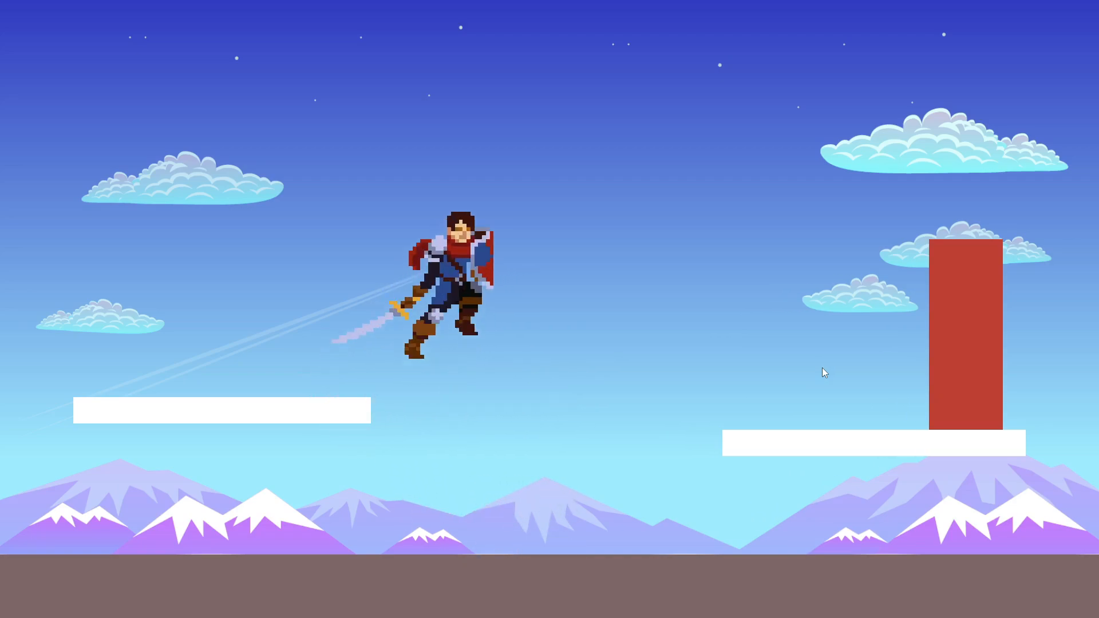